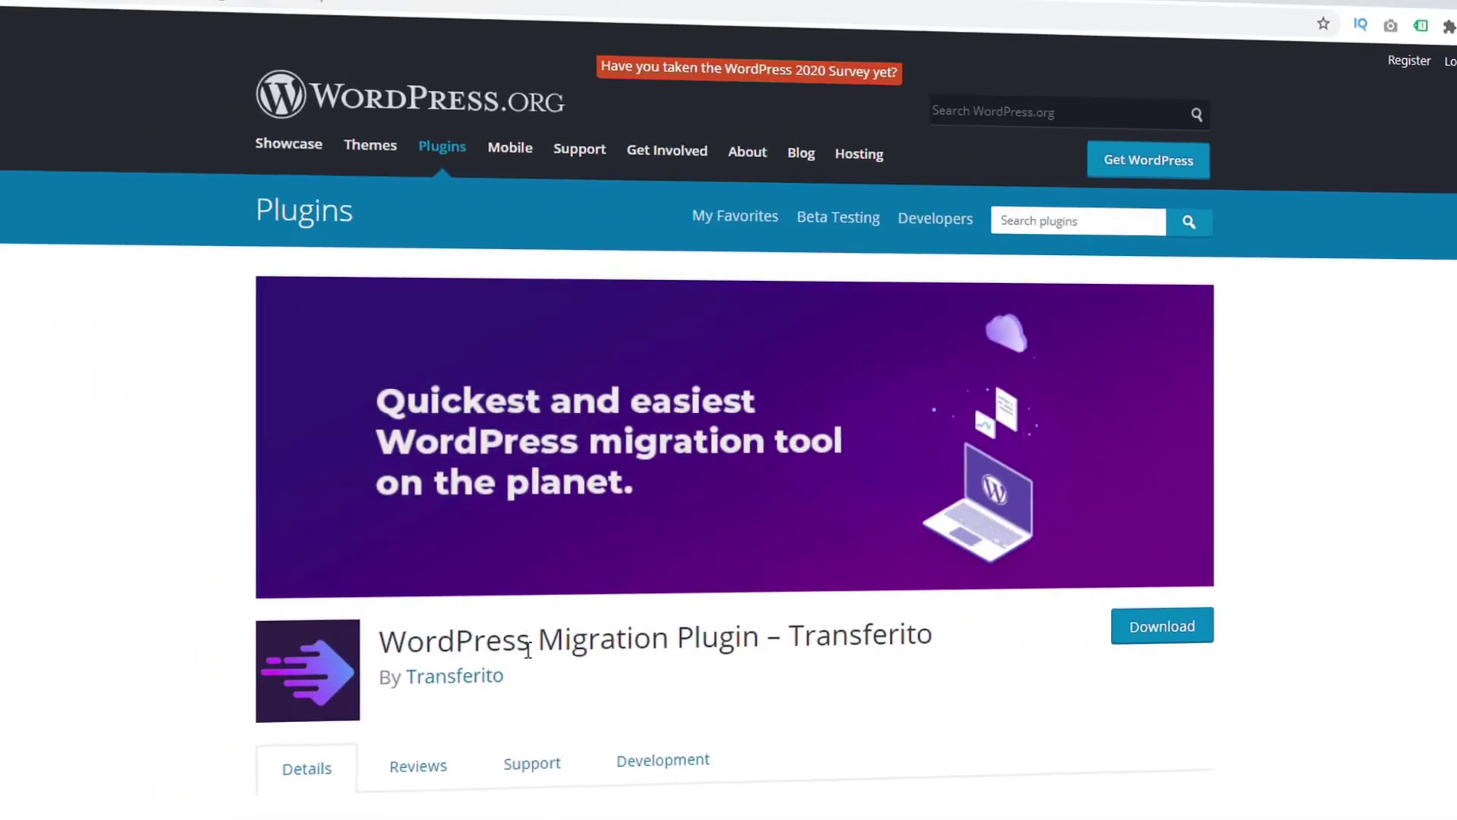
# Step: Switch to the empty 'Index of /' listing for test-transferito-on-bluehost.com
pyautogui.click(326, 17)
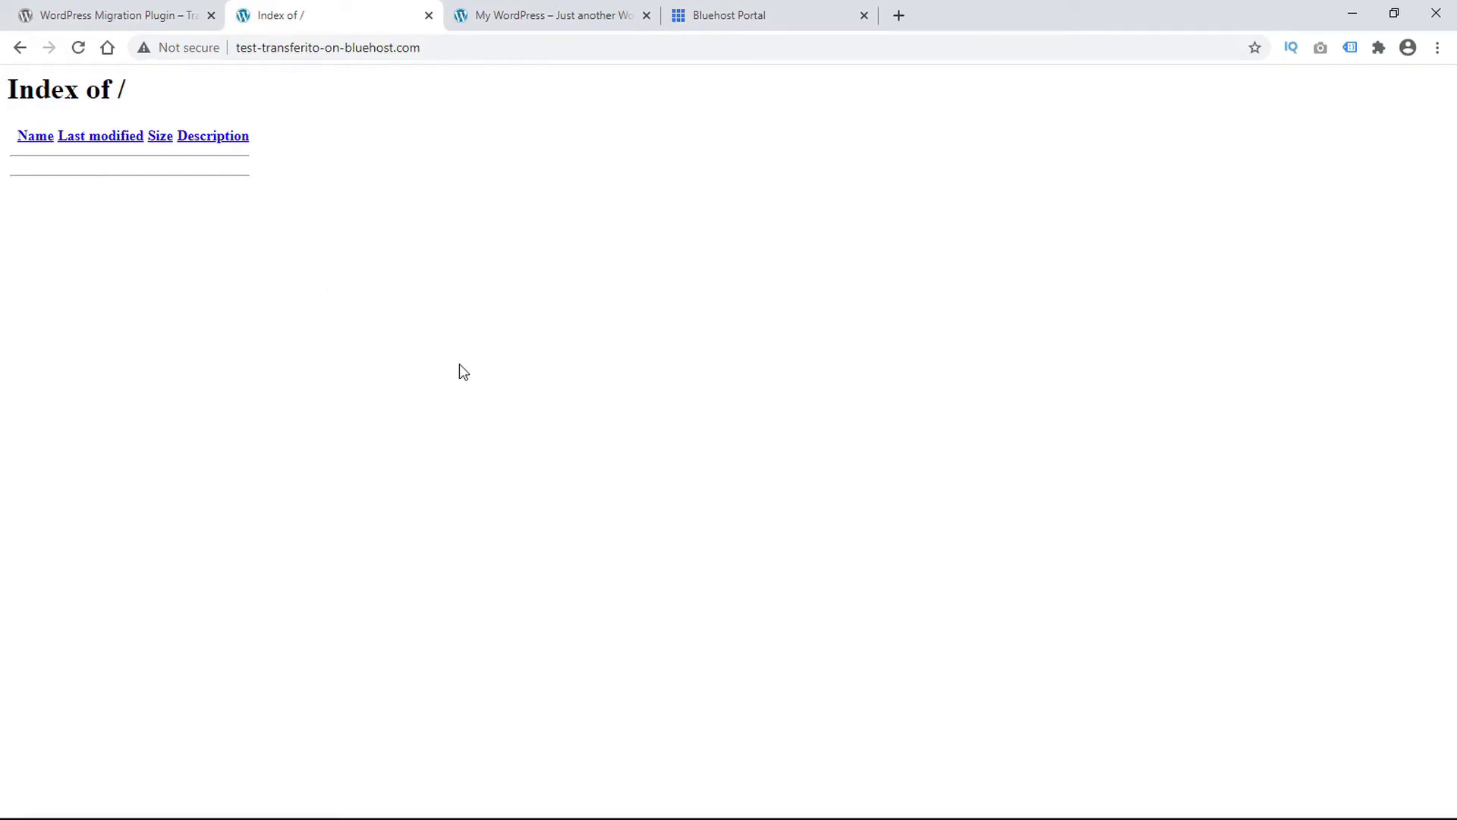
# Step: Switch to the SiteGround-hosted My WordPress site and go to its admin Dashboard
pyautogui.click(552, 16)
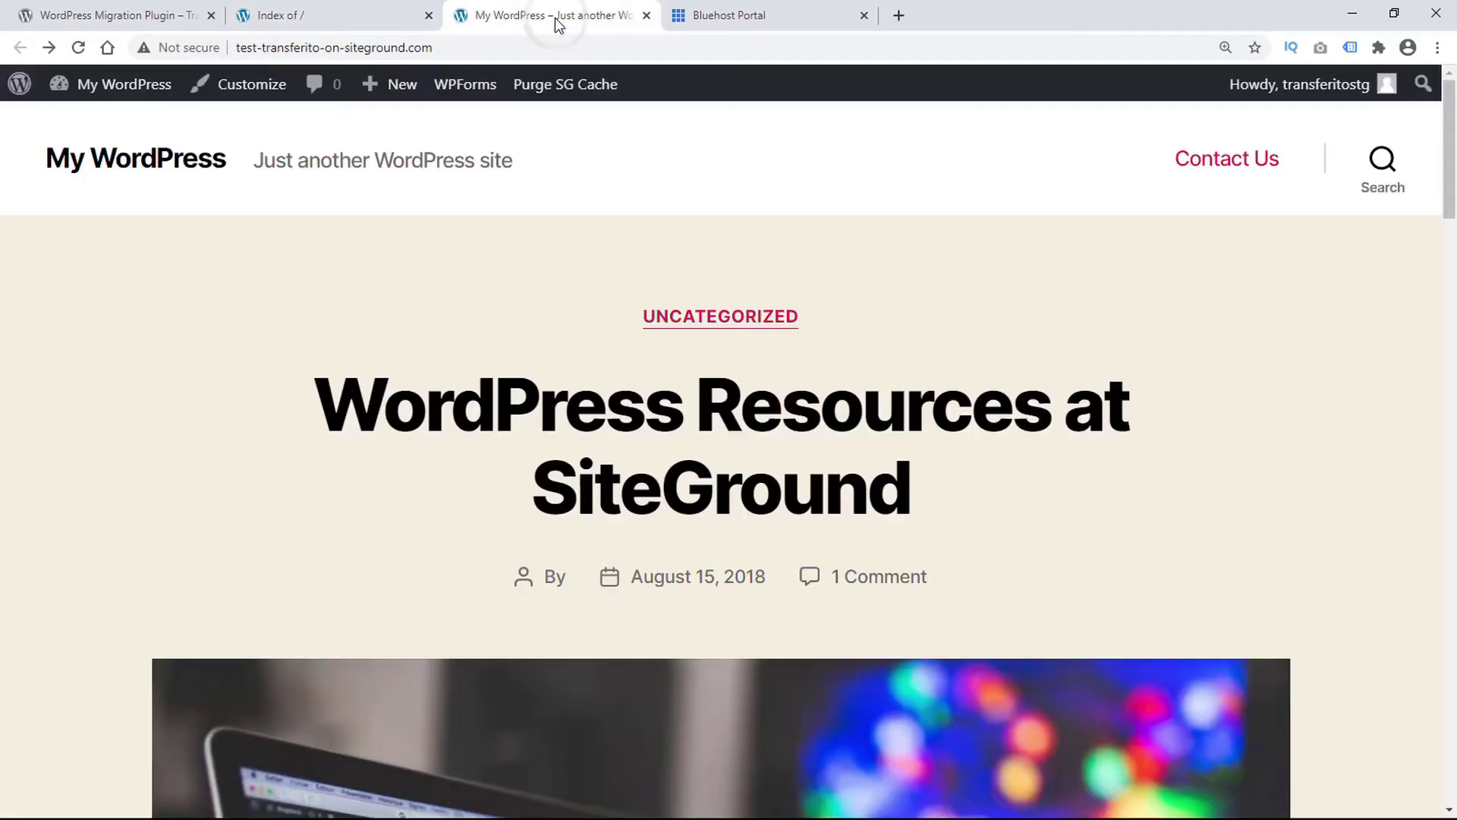
pyautogui.scroll(-8, 171, 430)
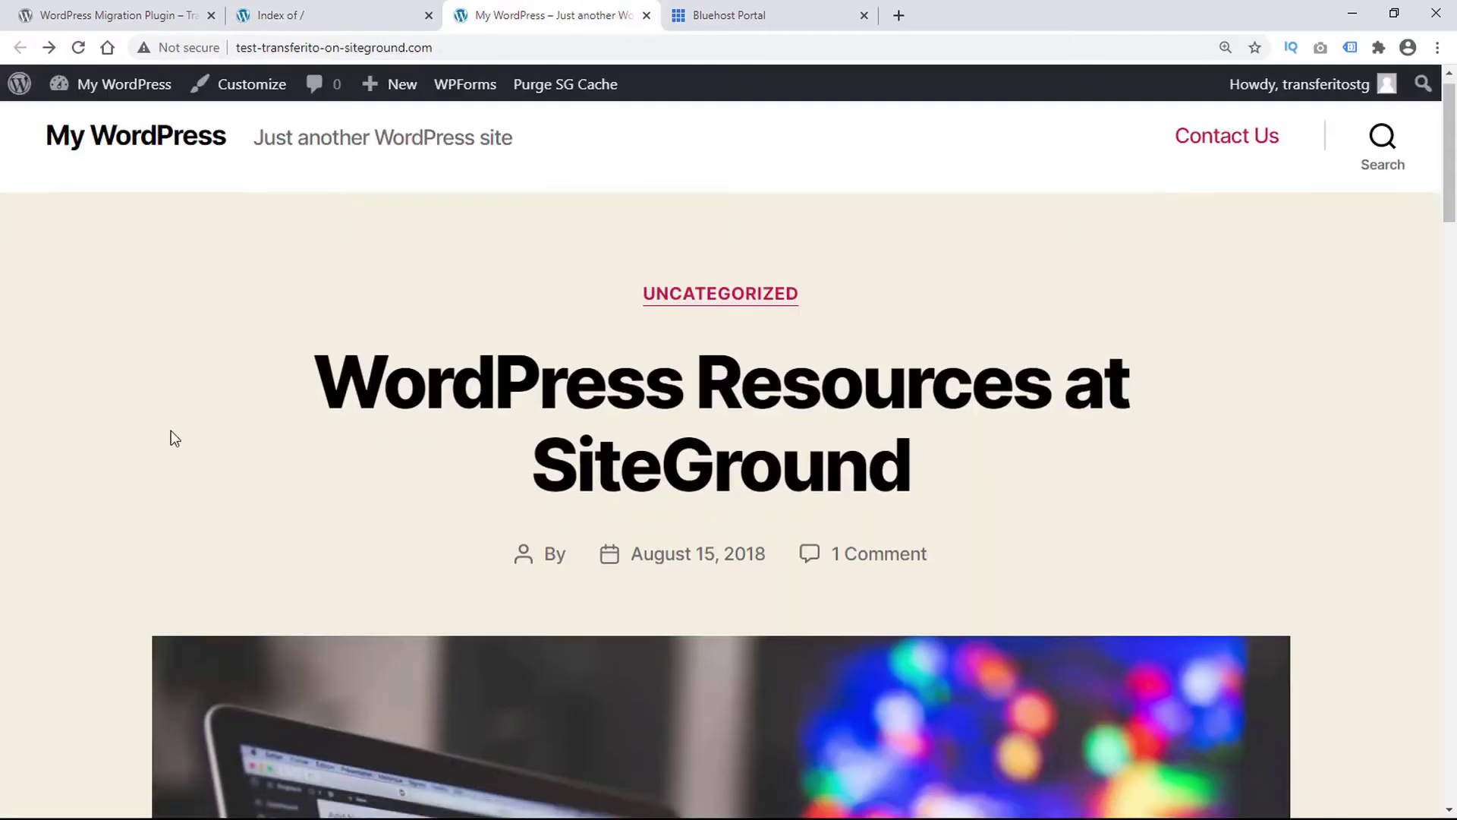
pyautogui.scroll(8, 171, 431)
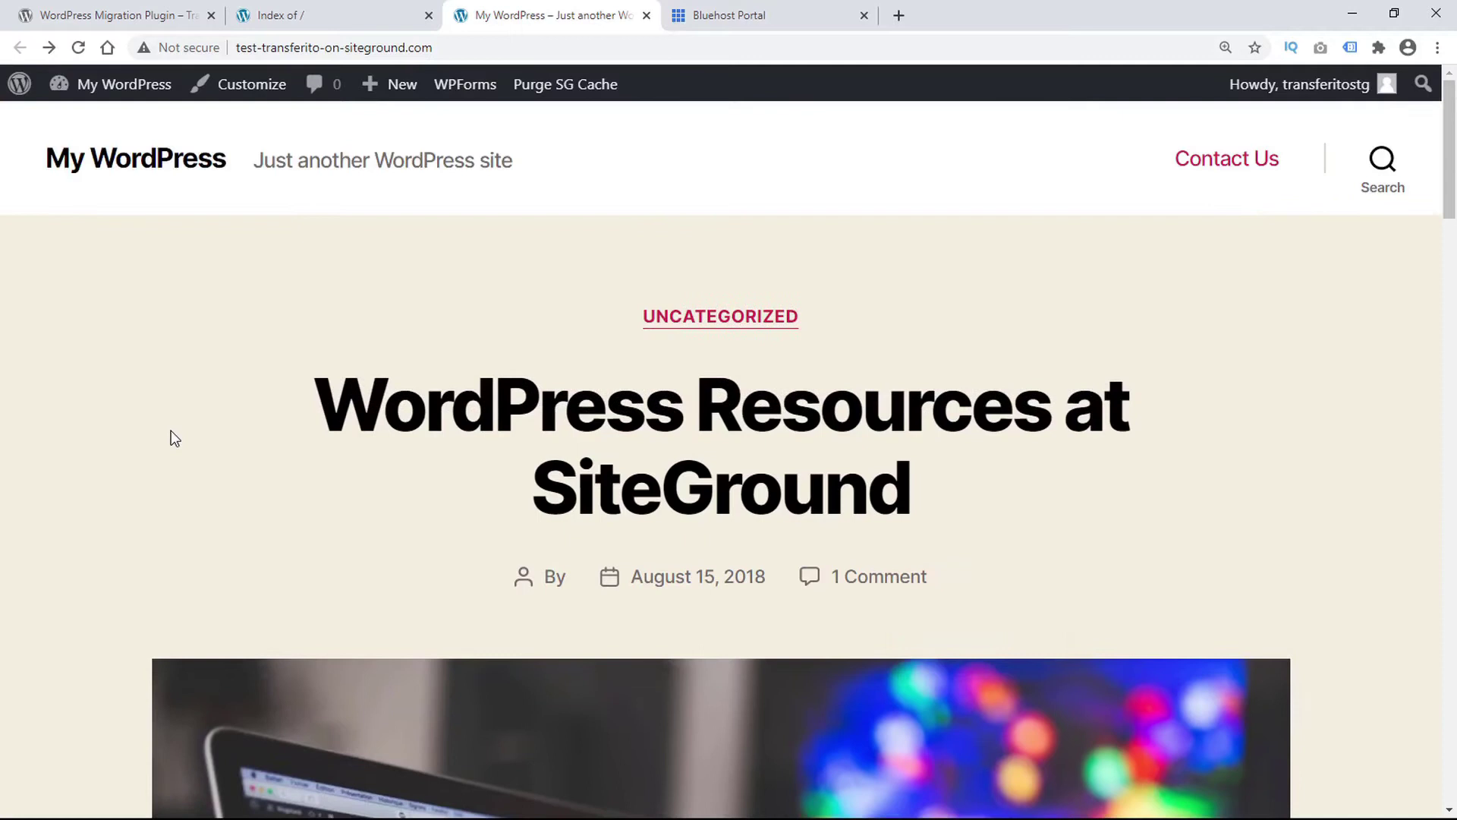
pyautogui.moveTo(137, 88)
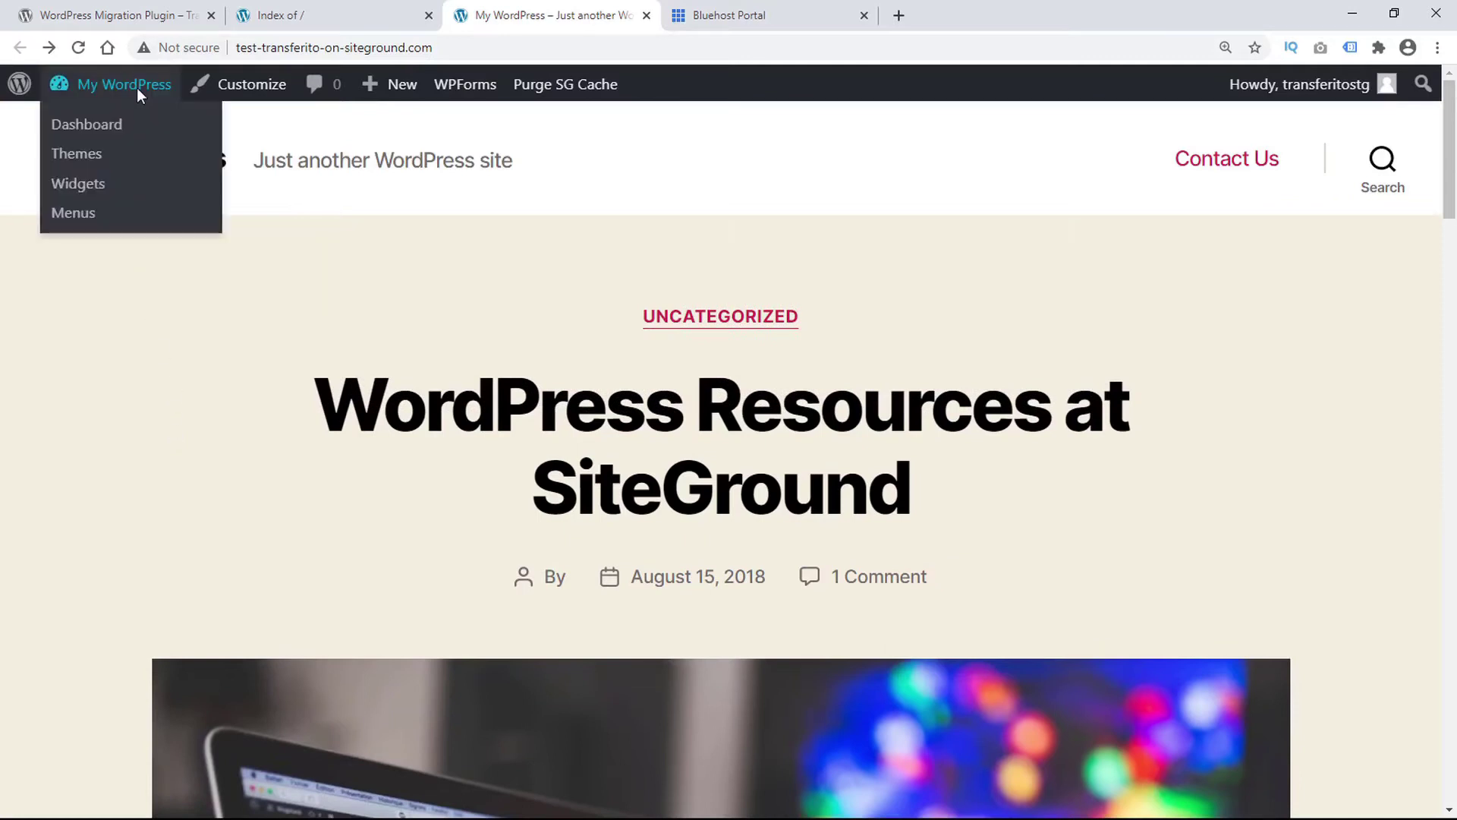
pyautogui.click(111, 124)
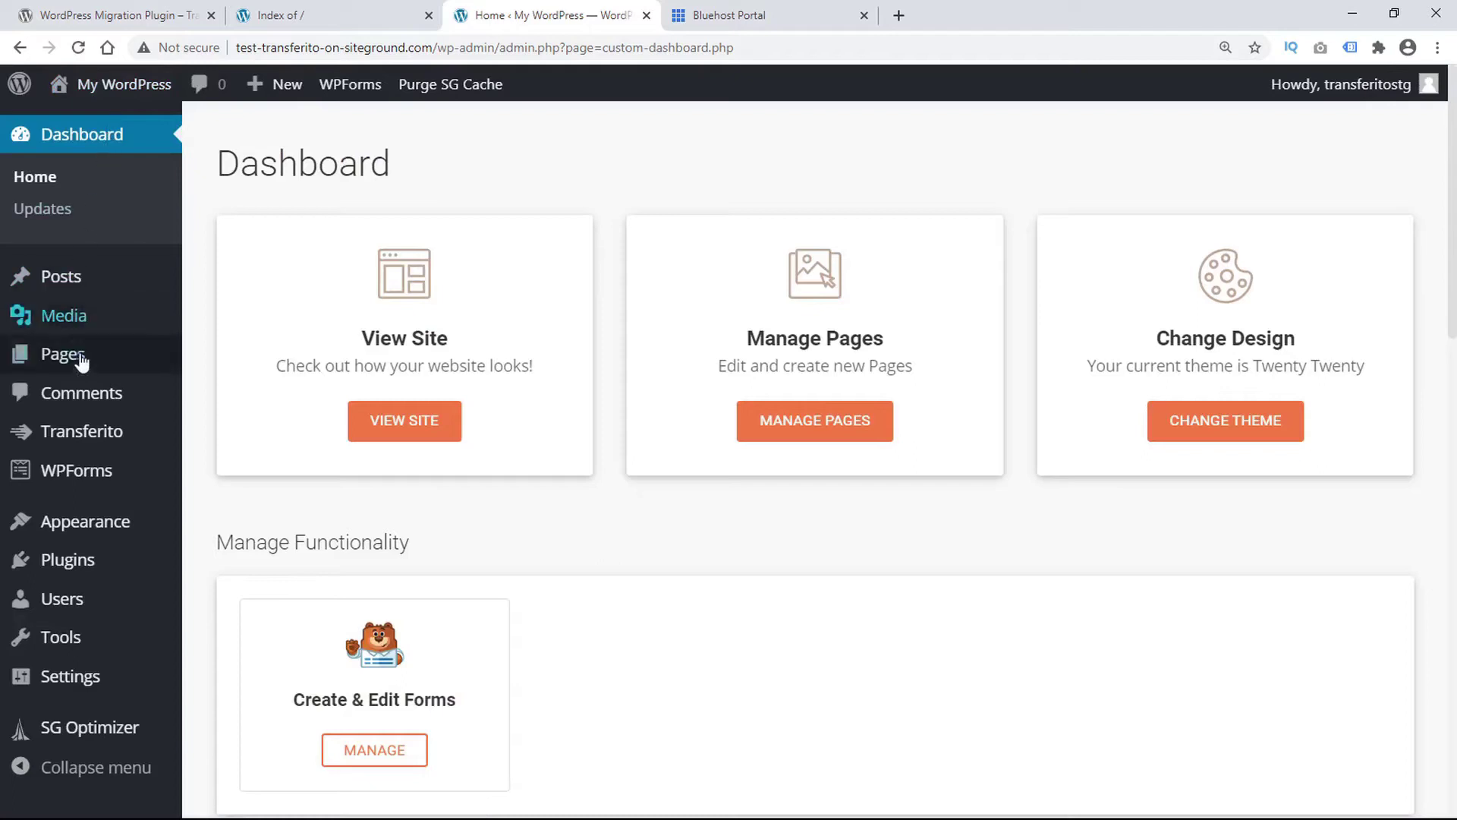
pyautogui.moveTo(93, 444)
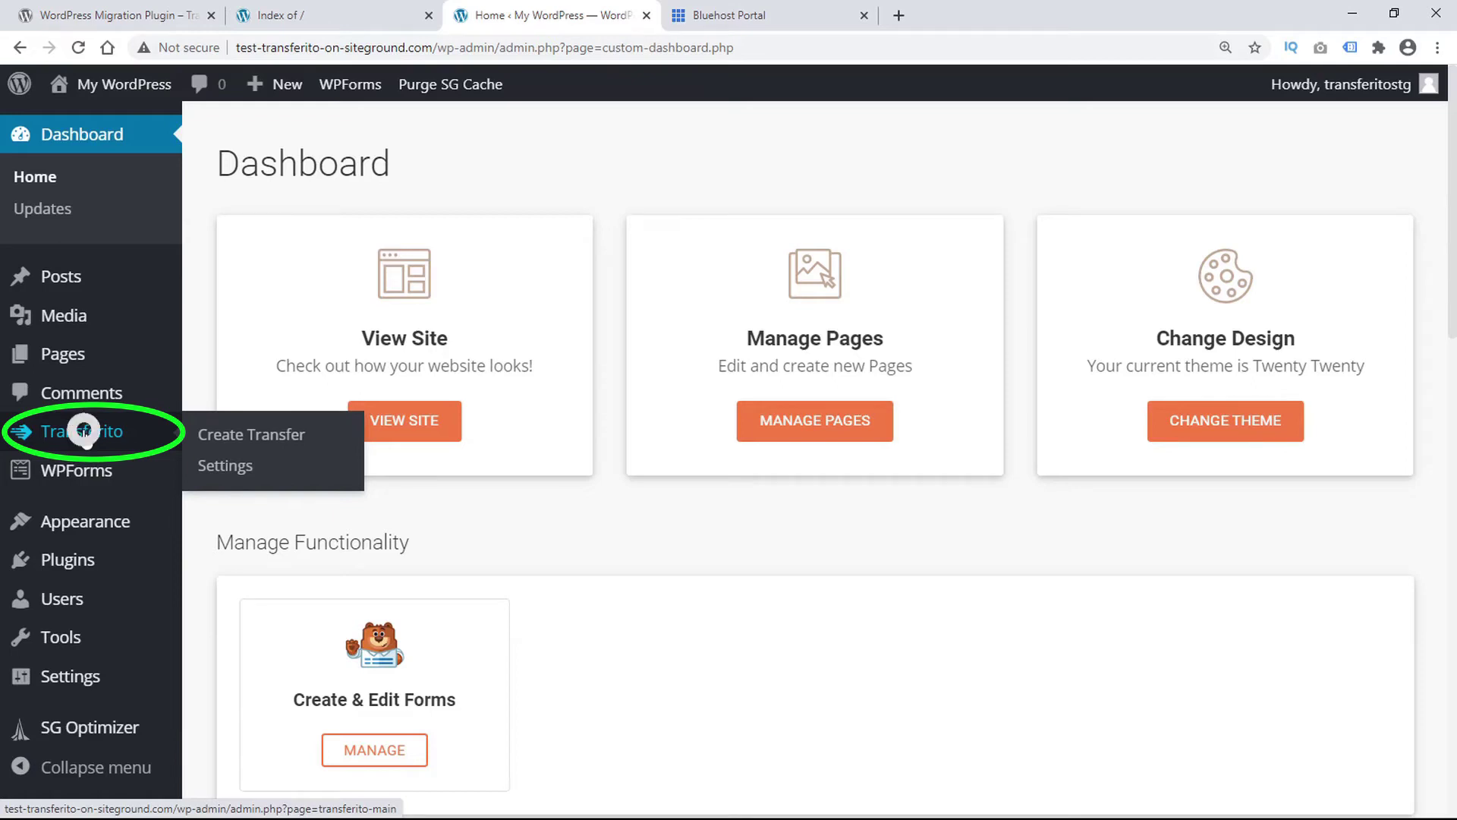
# Step: Start a Transferito Create Transfer using the 'Use FTP & DB details' method
pyautogui.click(84, 433)
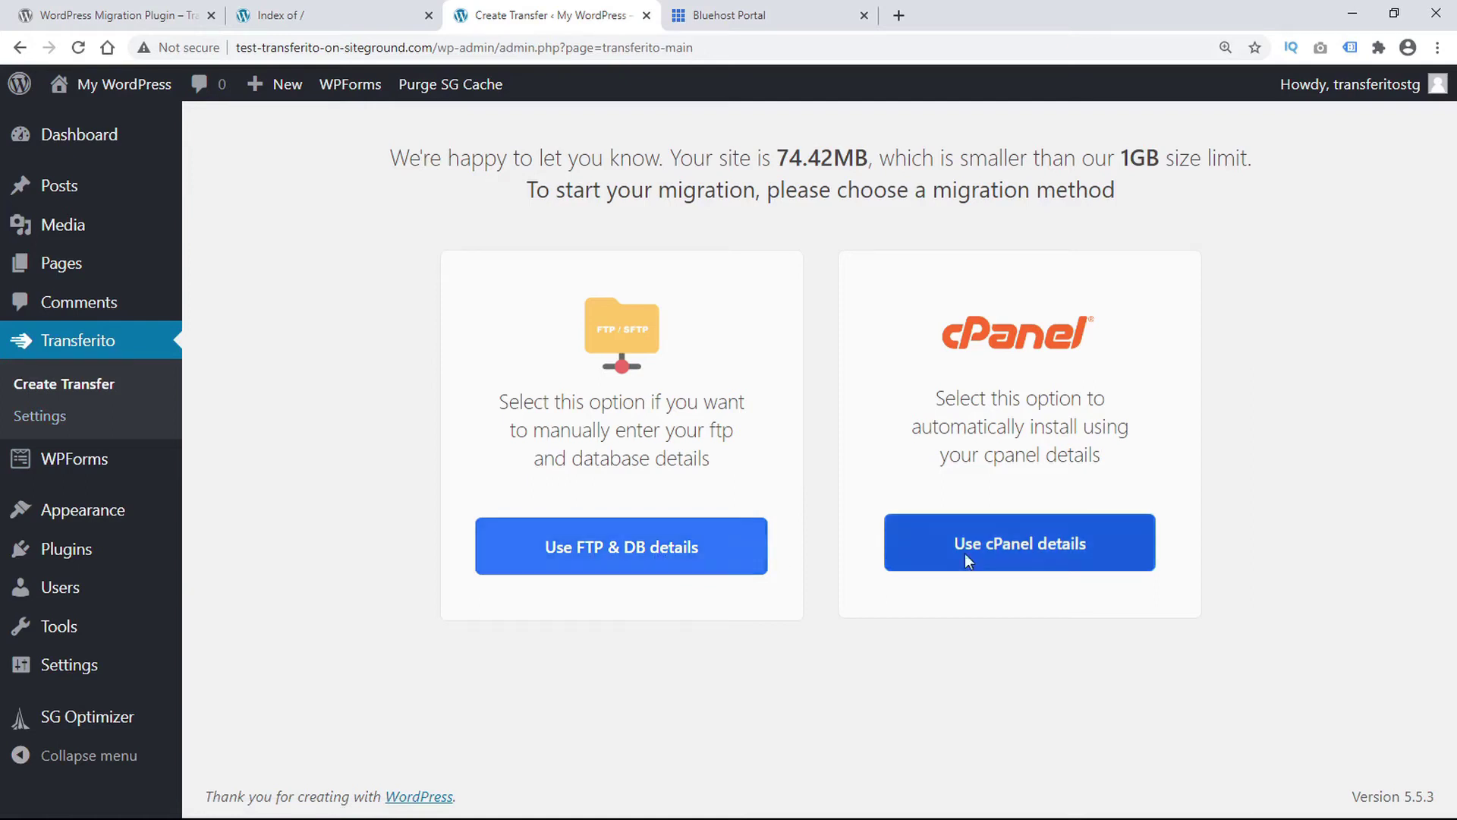
pyautogui.click(612, 549)
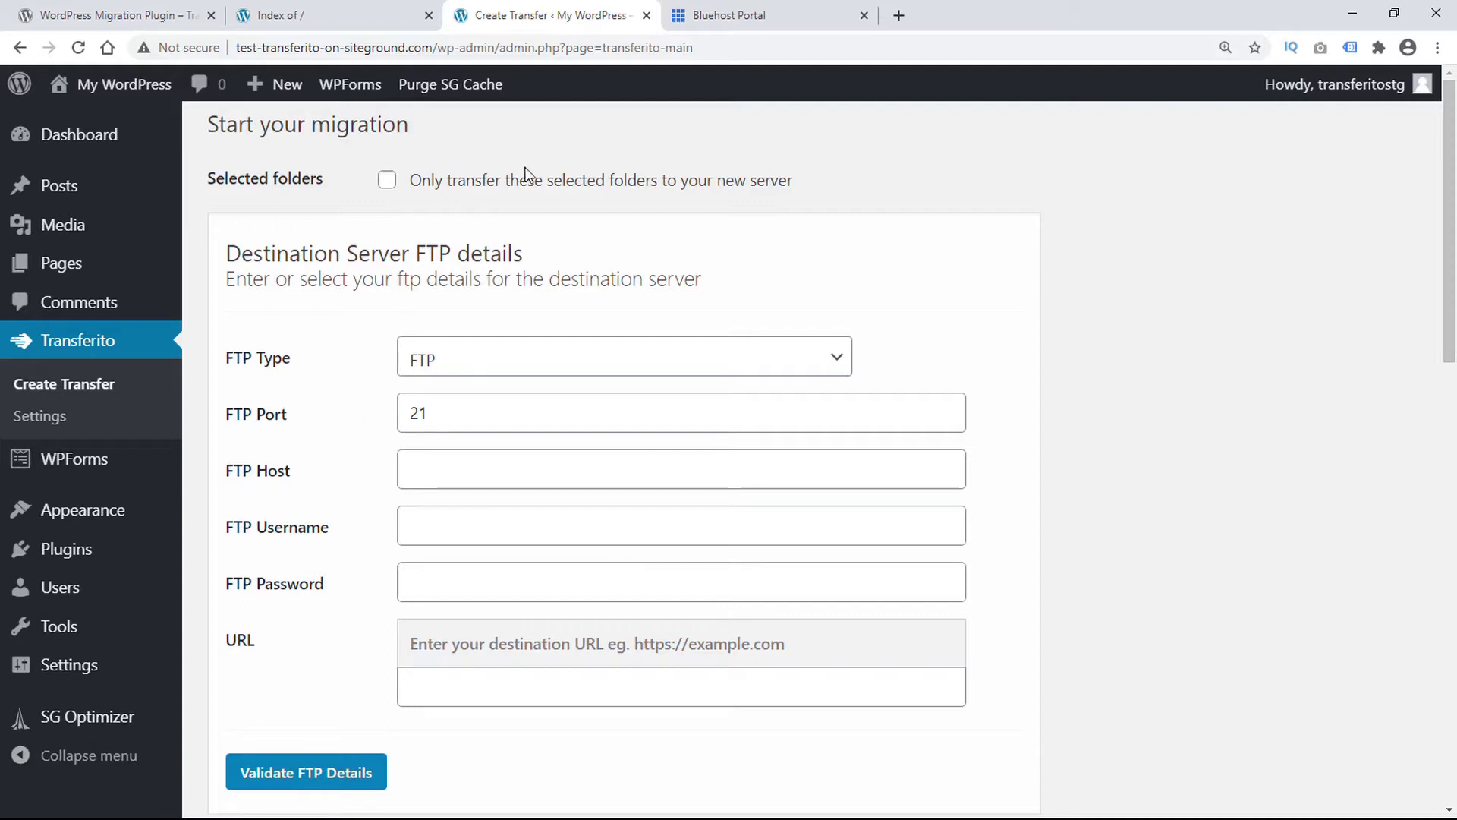
# Step: In Bluehost cPanel's FTP Accounts, begin a new account with login 'demo1'
pyautogui.click(763, 17)
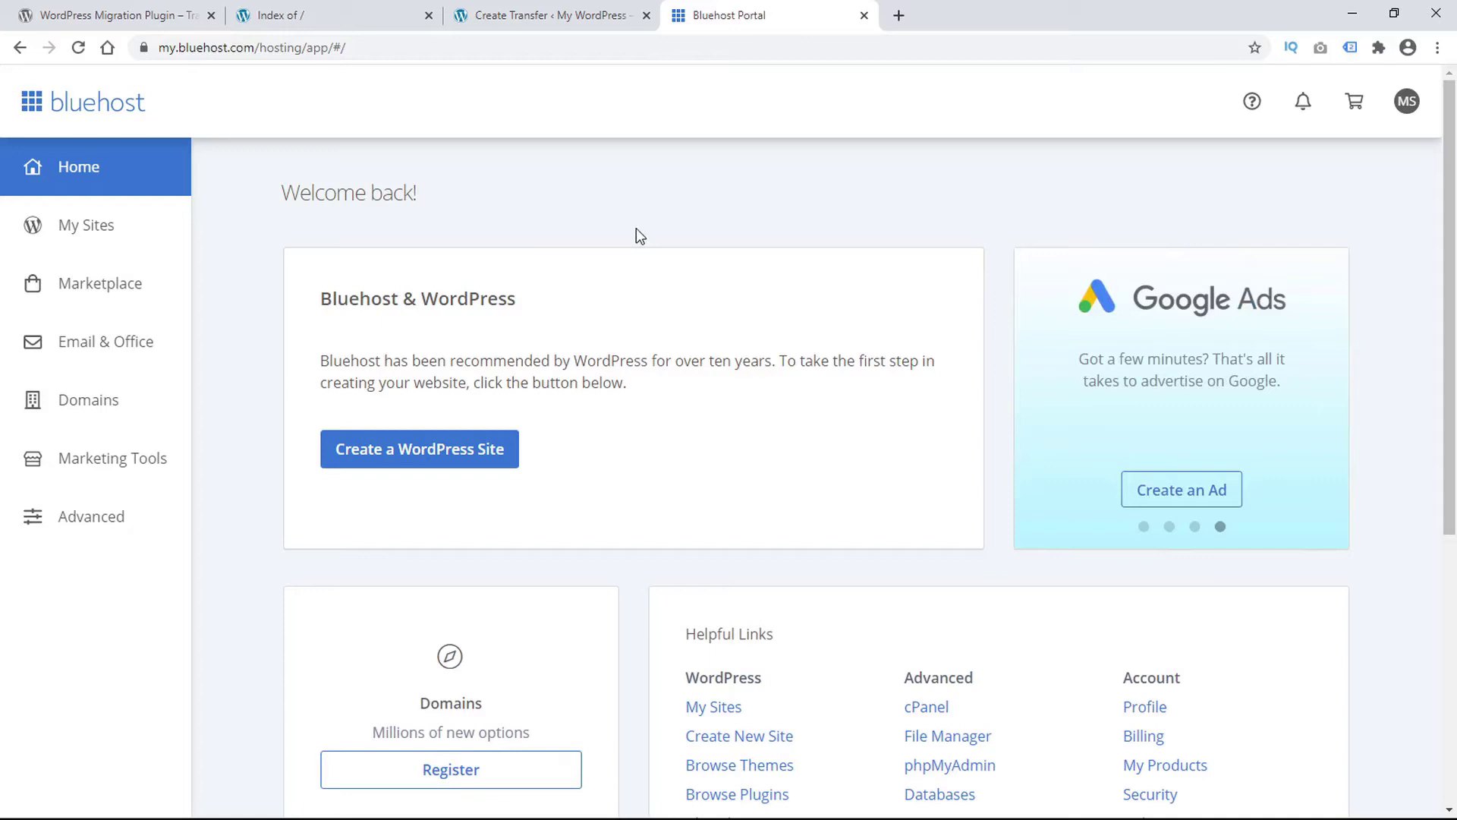
pyautogui.click(88, 519)
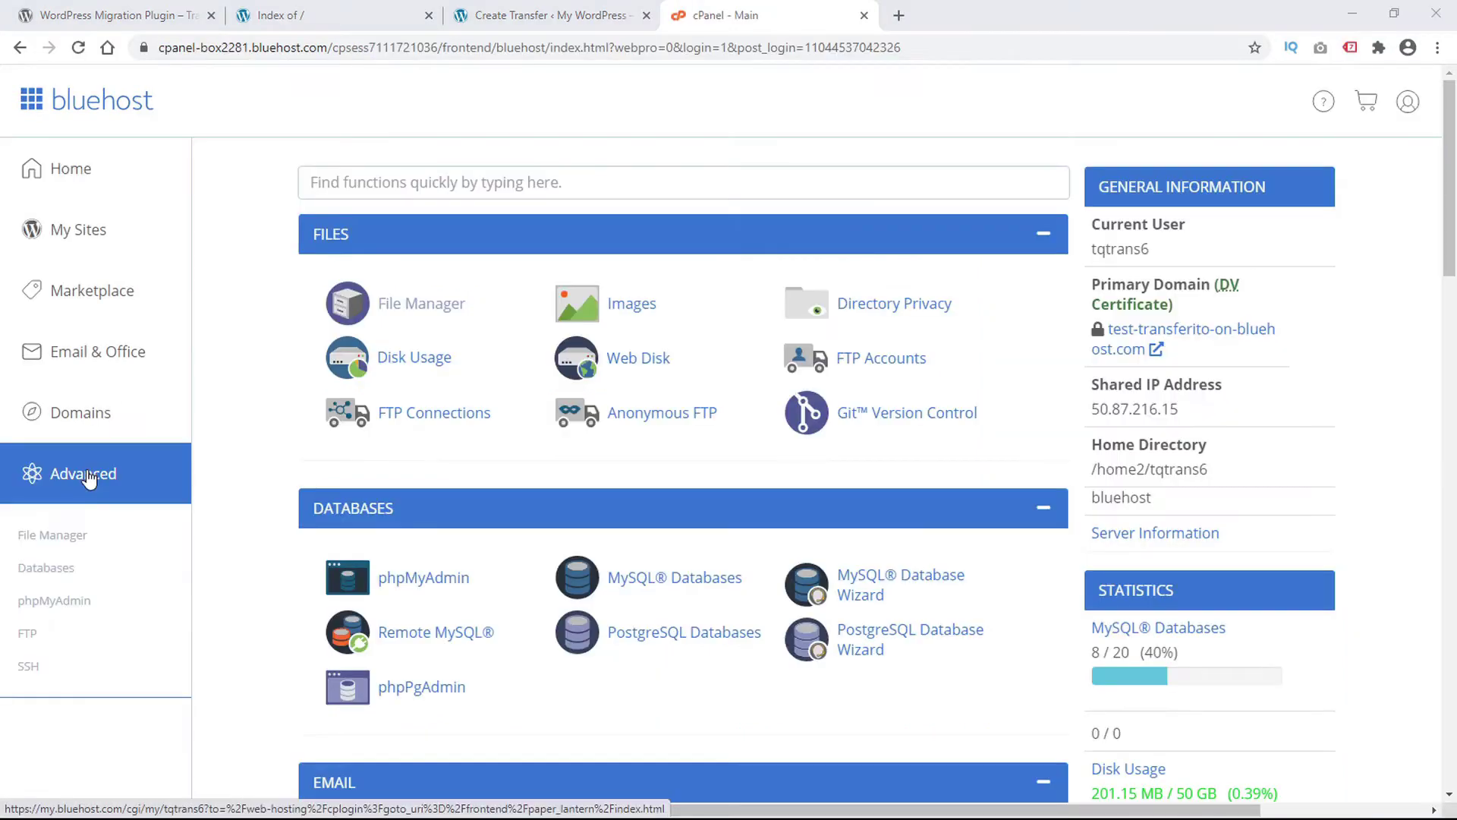
pyautogui.click(876, 367)
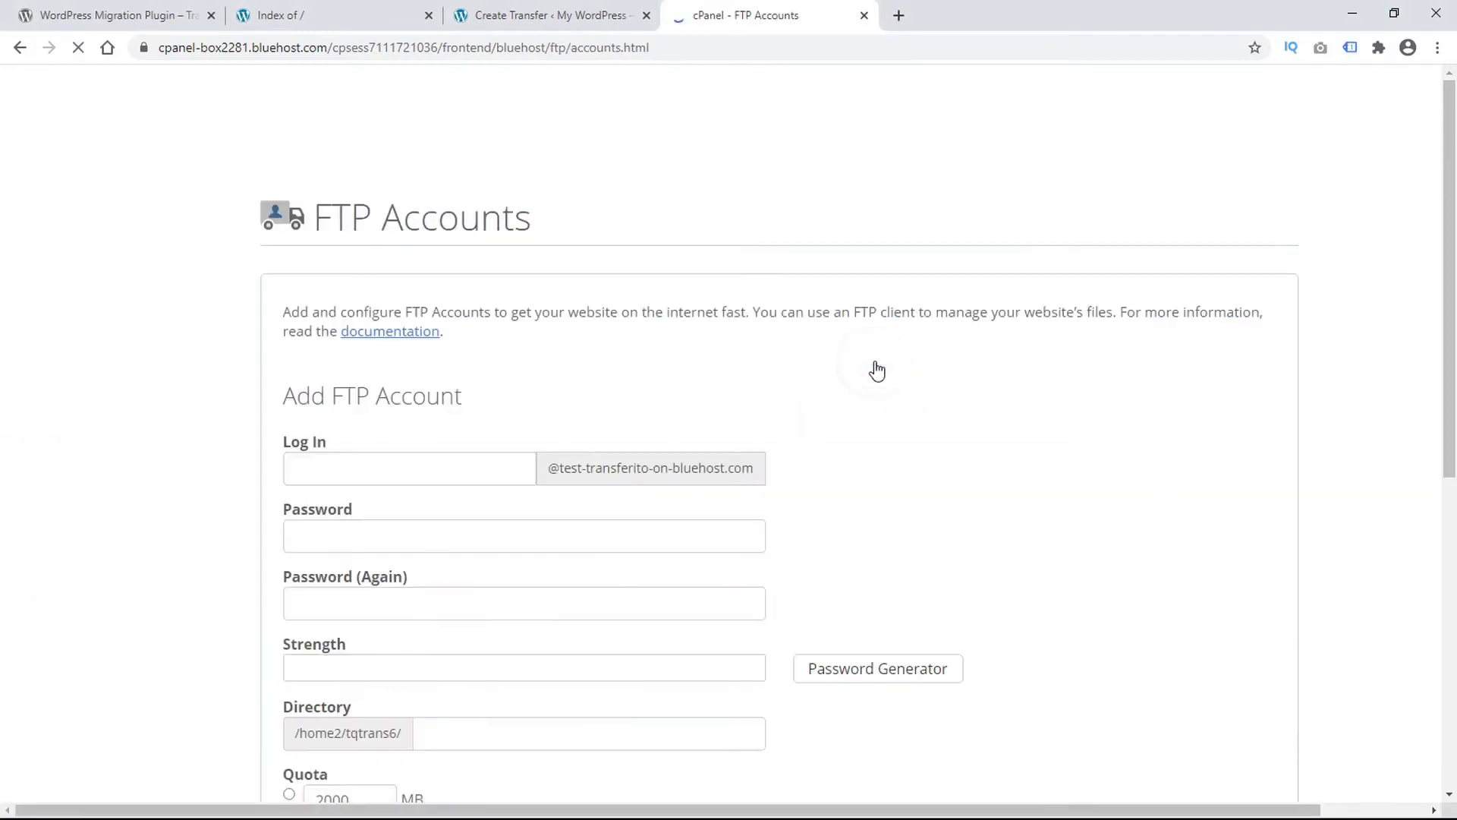
pyautogui.doubleClick(381, 479)
pyautogui.write('demo1')
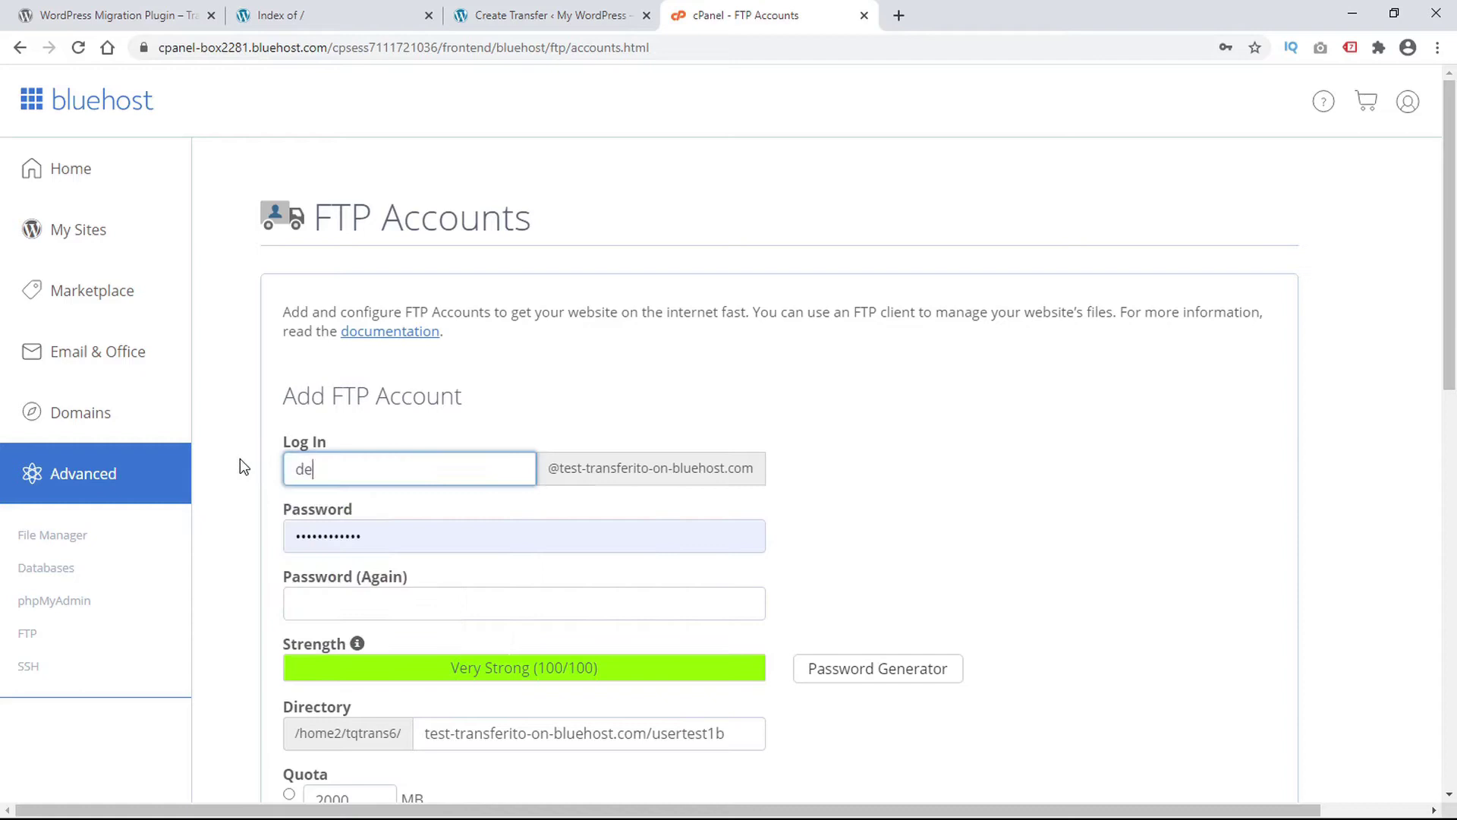
pyautogui.click(394, 537)
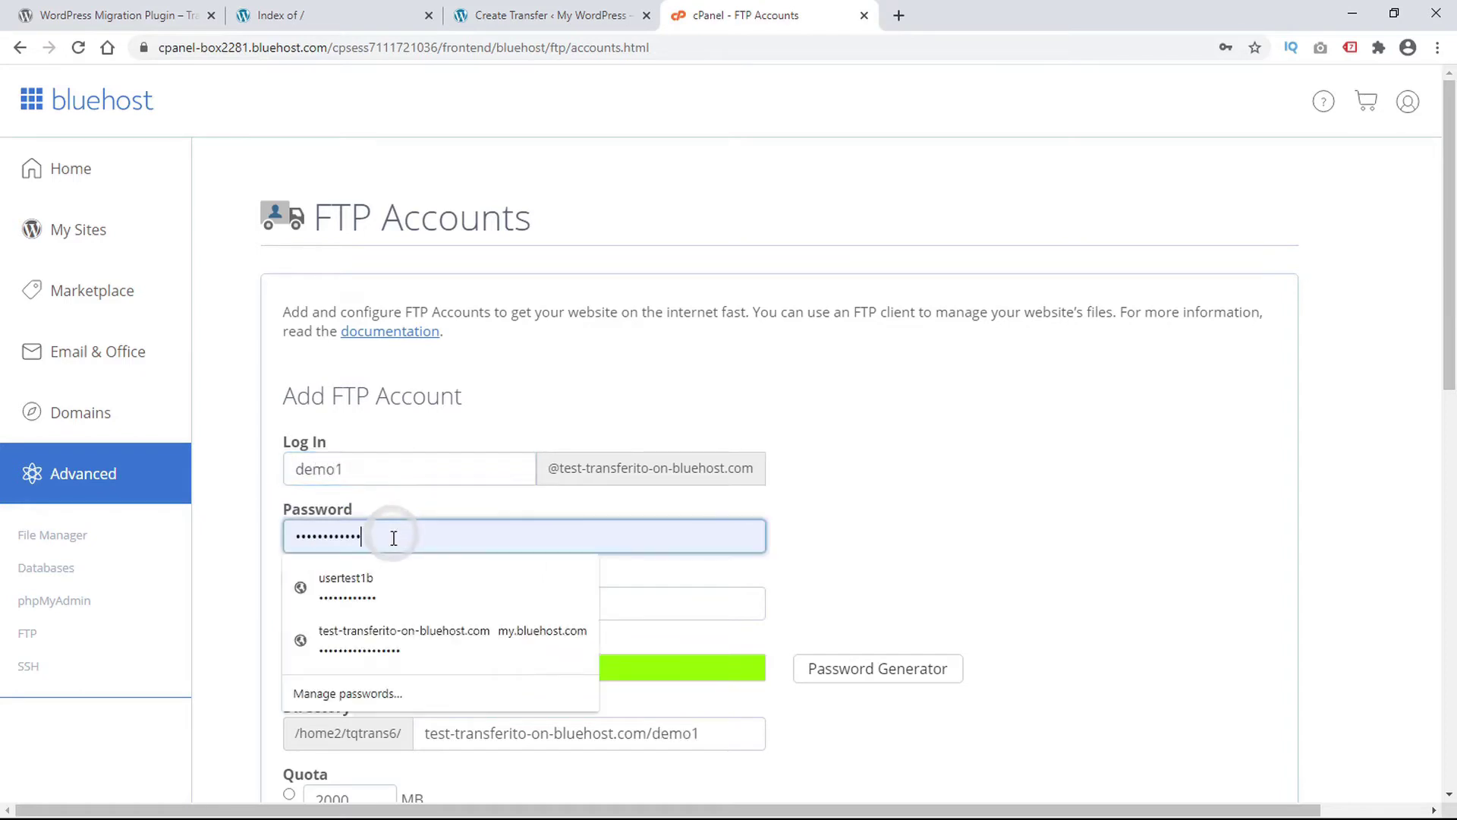
# Step: Generate a Very Strong FTP password, save it under 'ftp:' in a note, and apply it
pyautogui.click(914, 671)
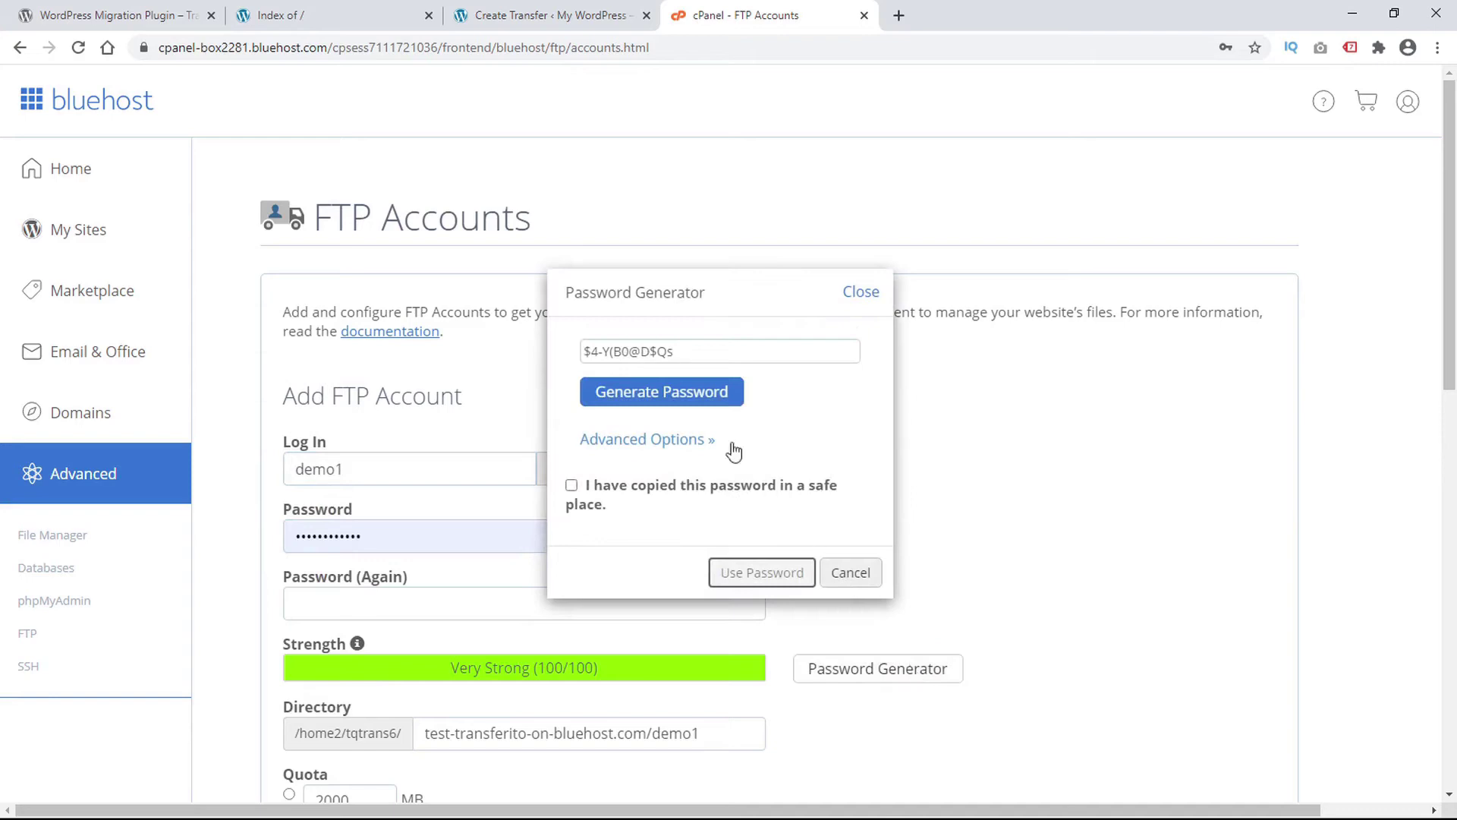
pyautogui.click(681, 396)
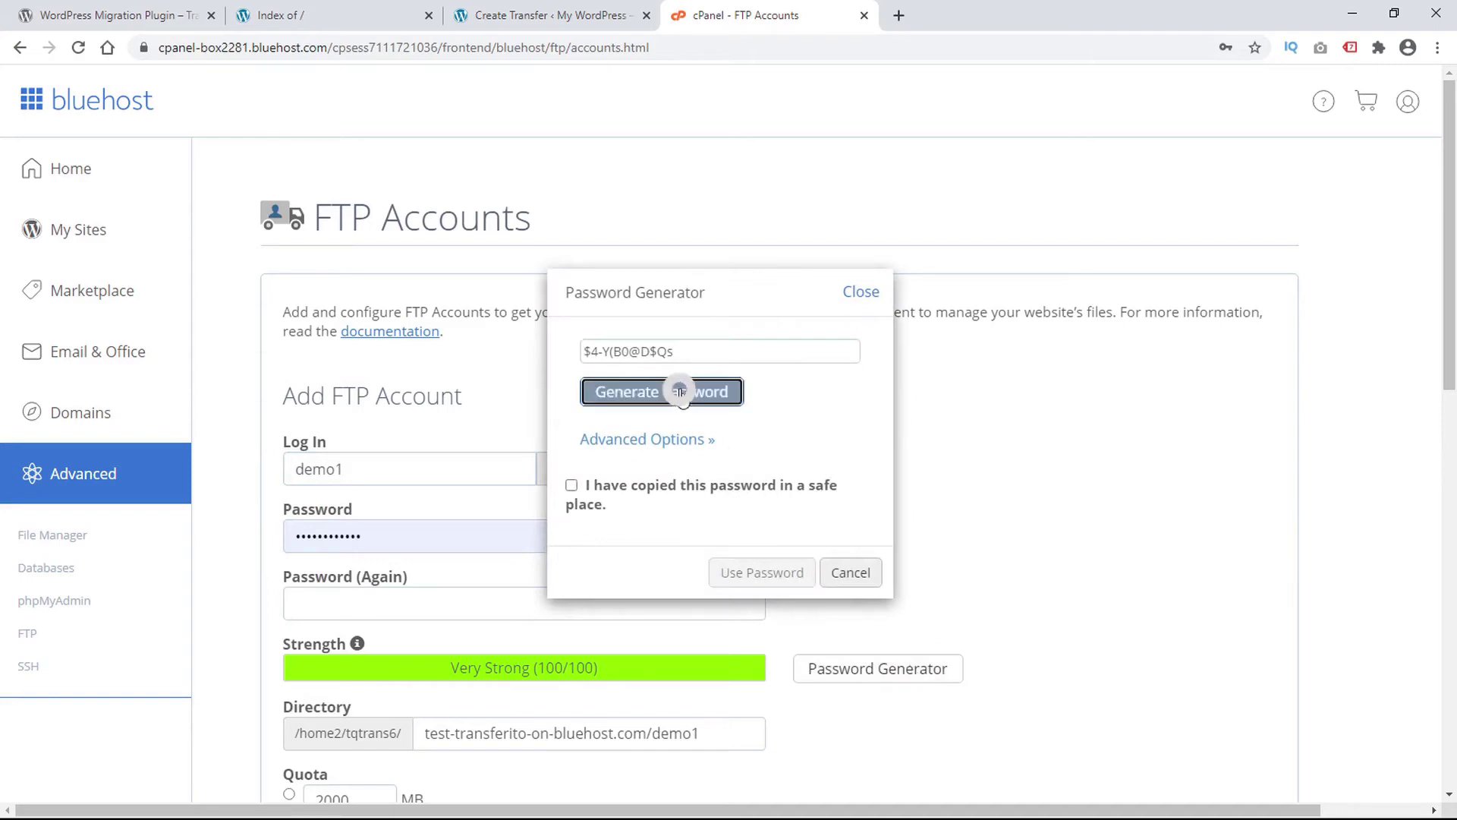
pyautogui.click(680, 352)
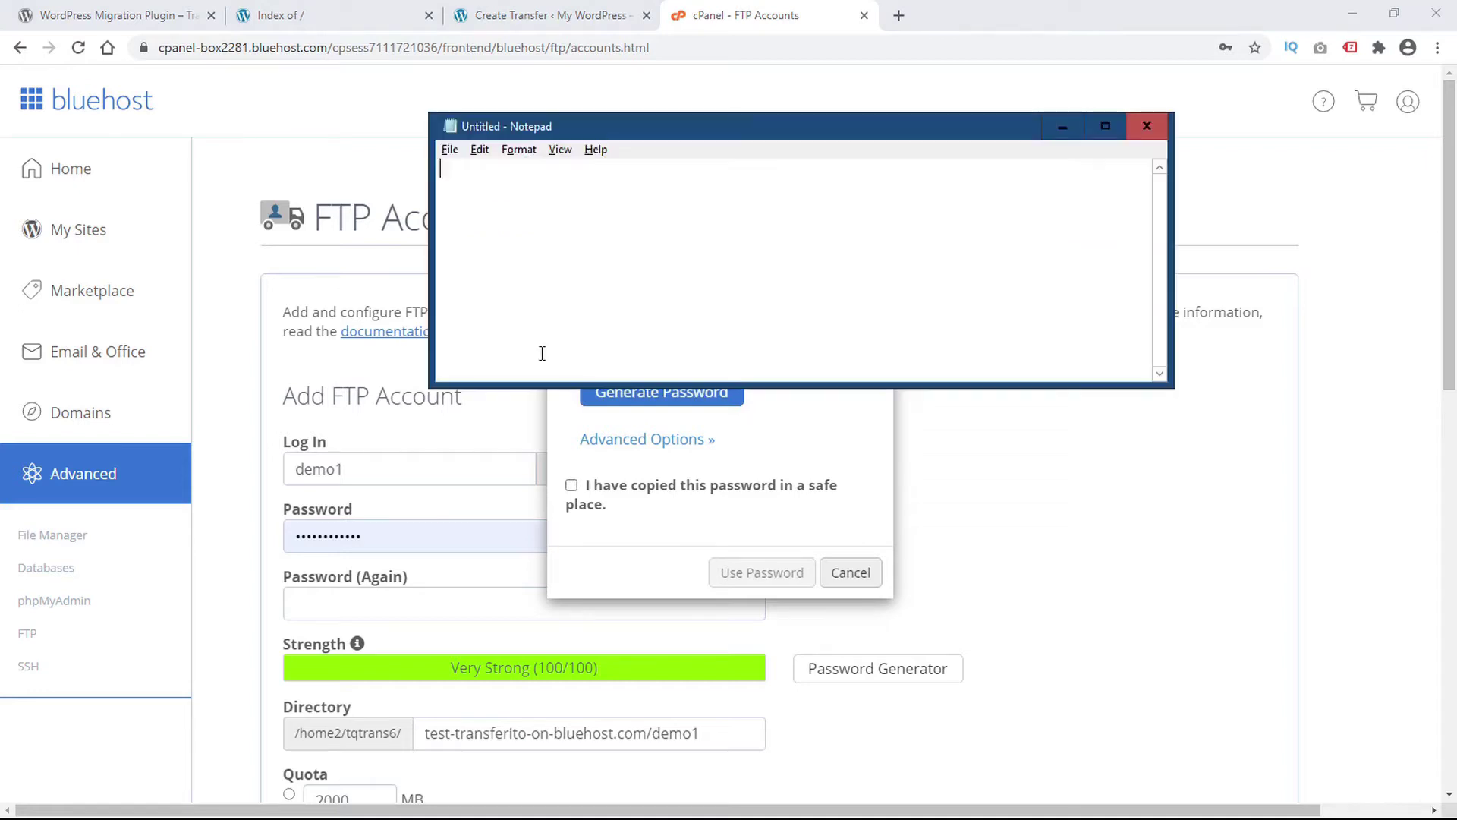
pyautogui.write('ftp:')
pyautogui.hotkey('ctrl', 'v')
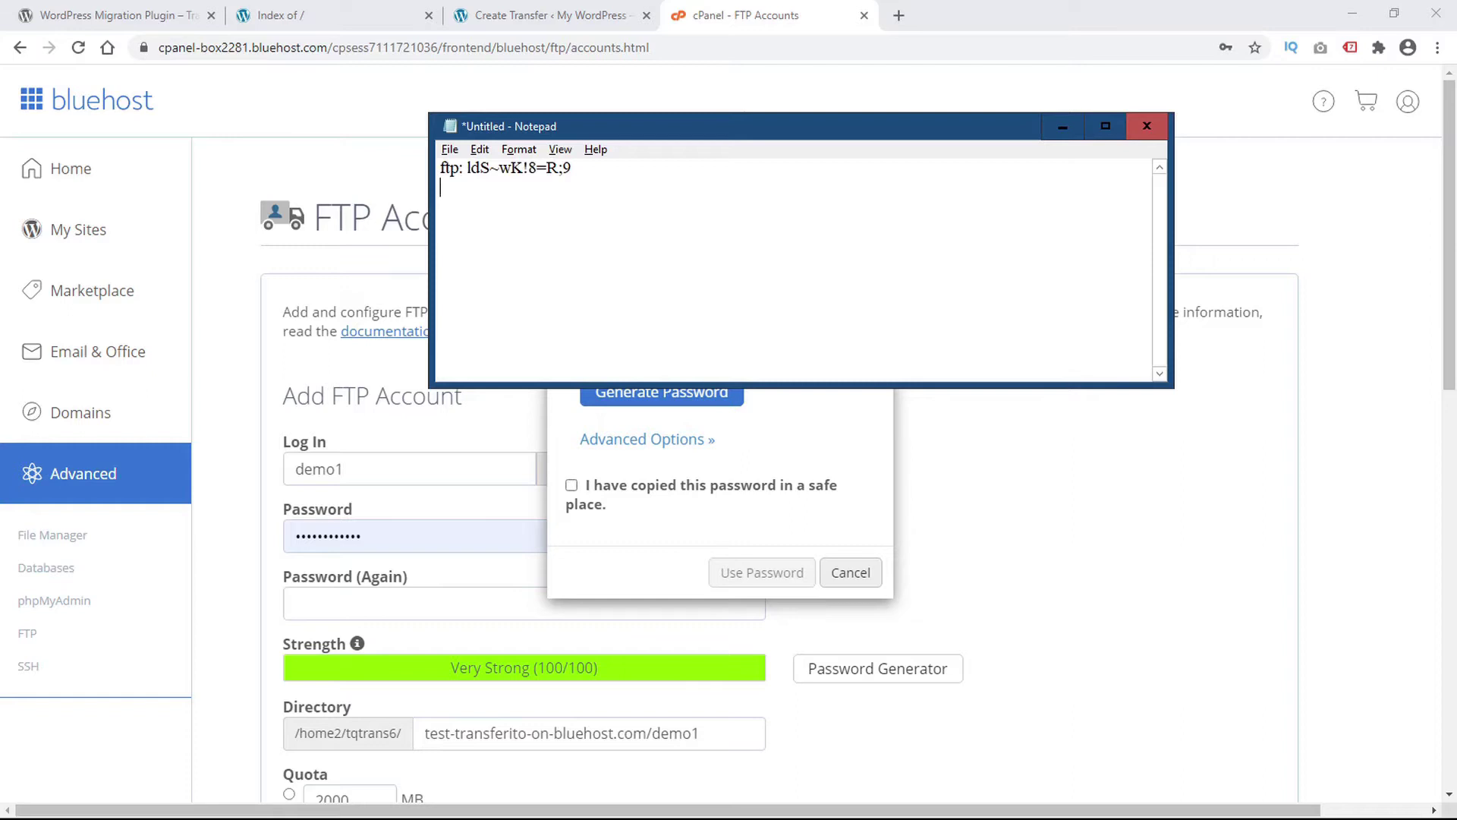
pyautogui.hotkey('alt', 'Tab')
pyautogui.click(572, 484)
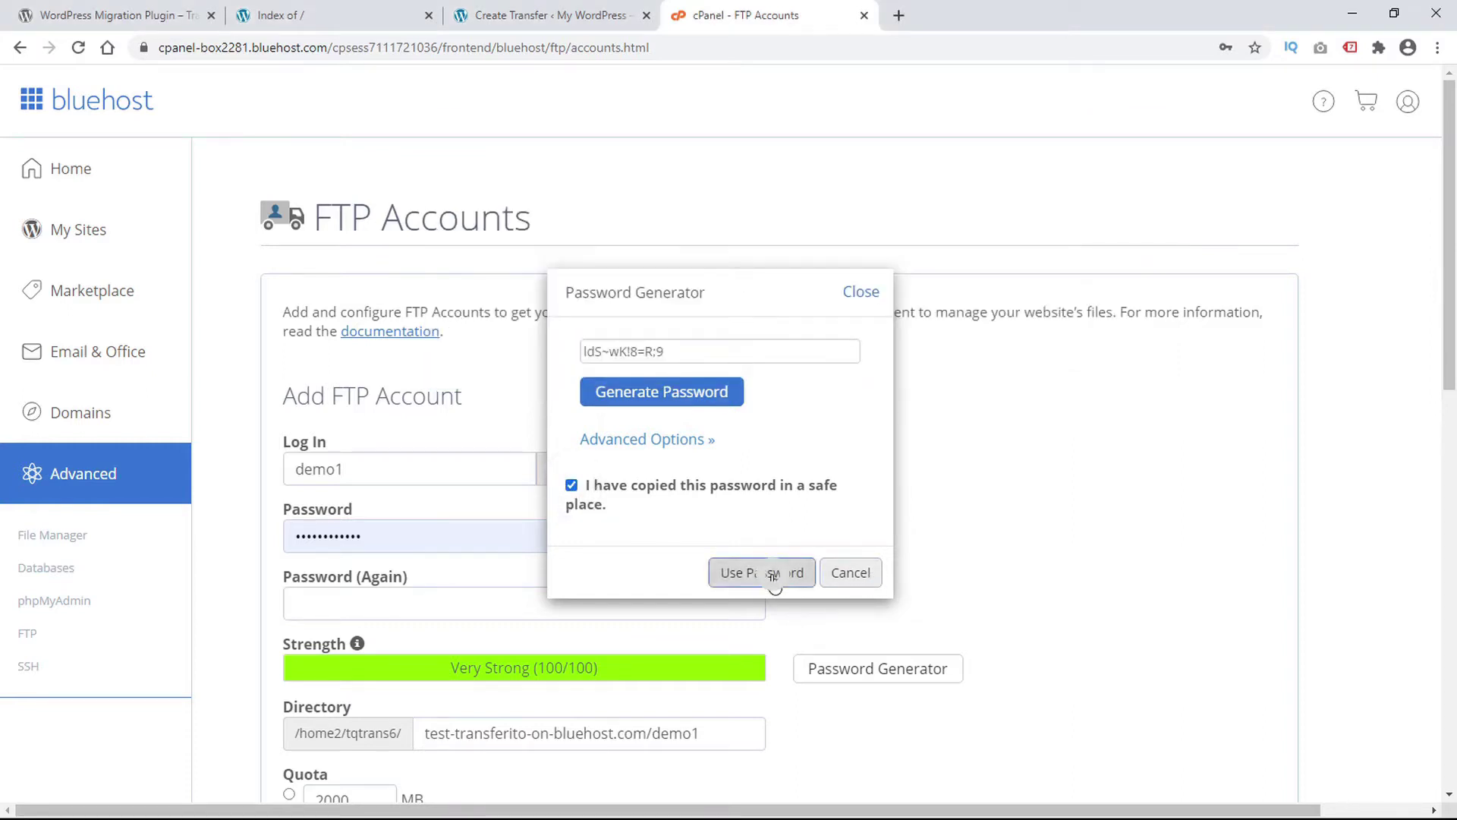
pyautogui.click(761, 572)
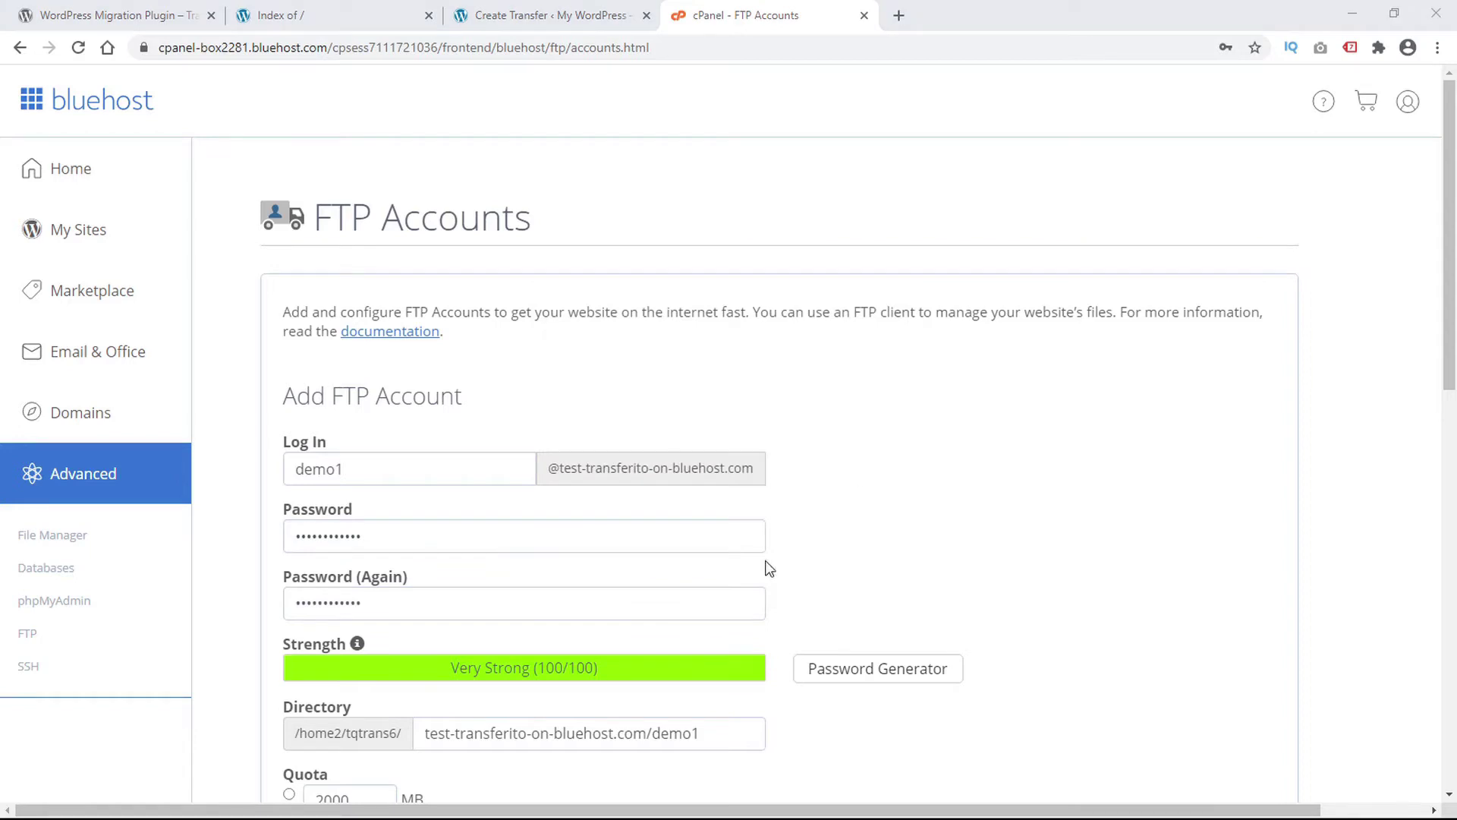
# Step: Set the account directory to public_html, create the FTP account, and check it in the list
pyautogui.tripleClick(709, 733)
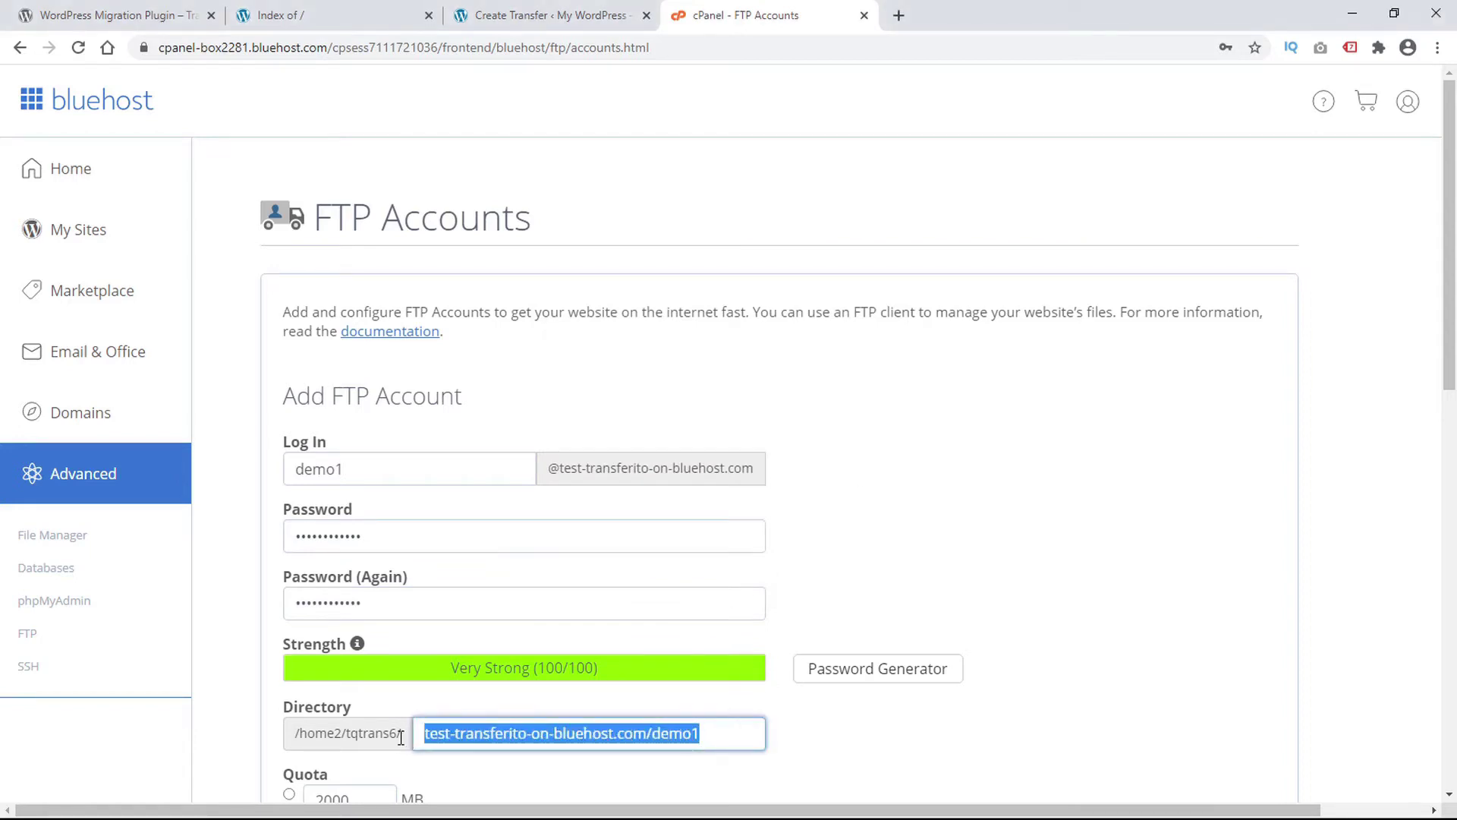
pyautogui.write('public_html')
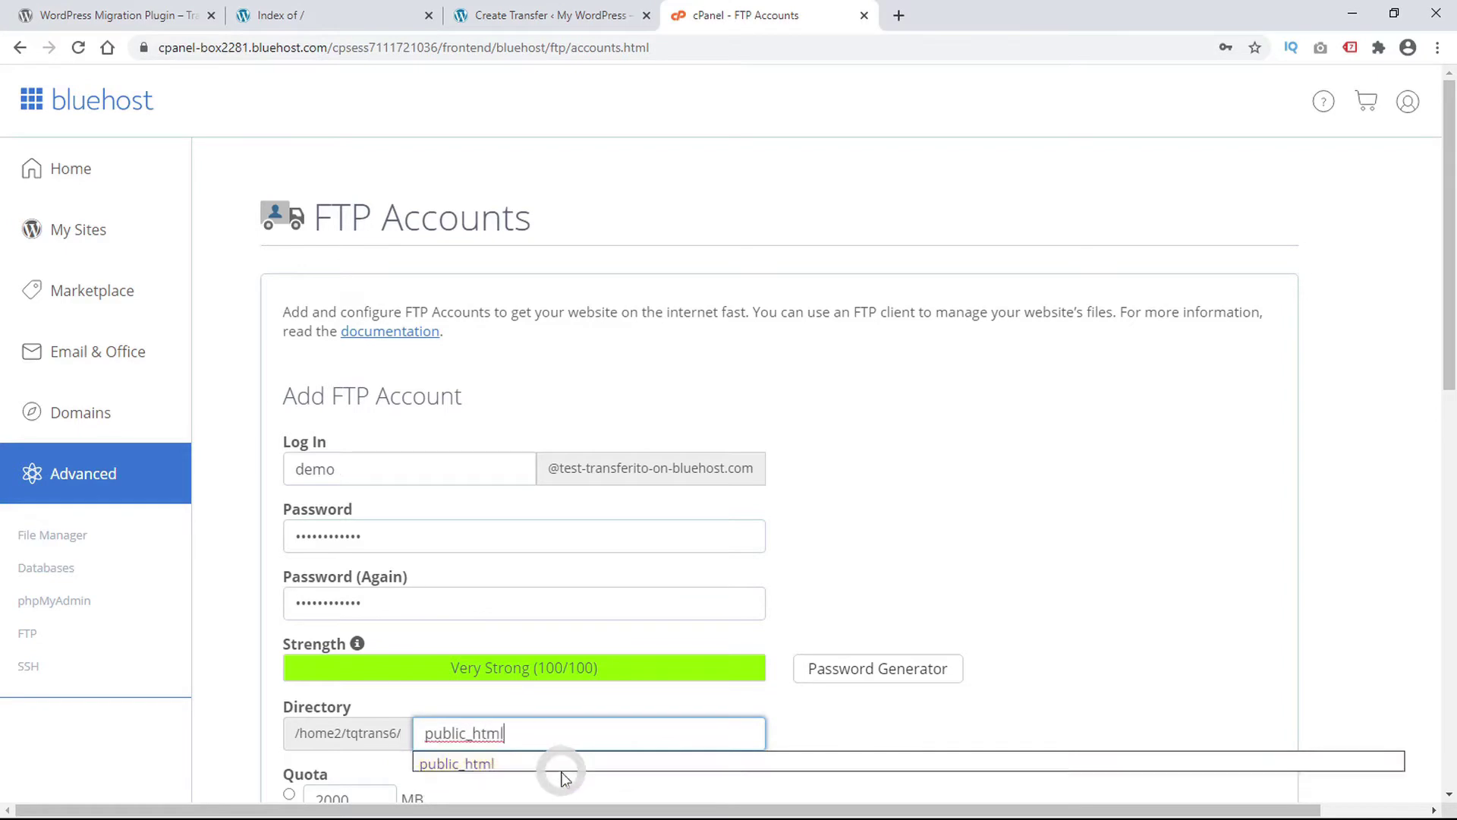
pyautogui.click(862, 742)
pyautogui.scroll(-2, 865, 740)
pyautogui.scroll(-2, 865, 741)
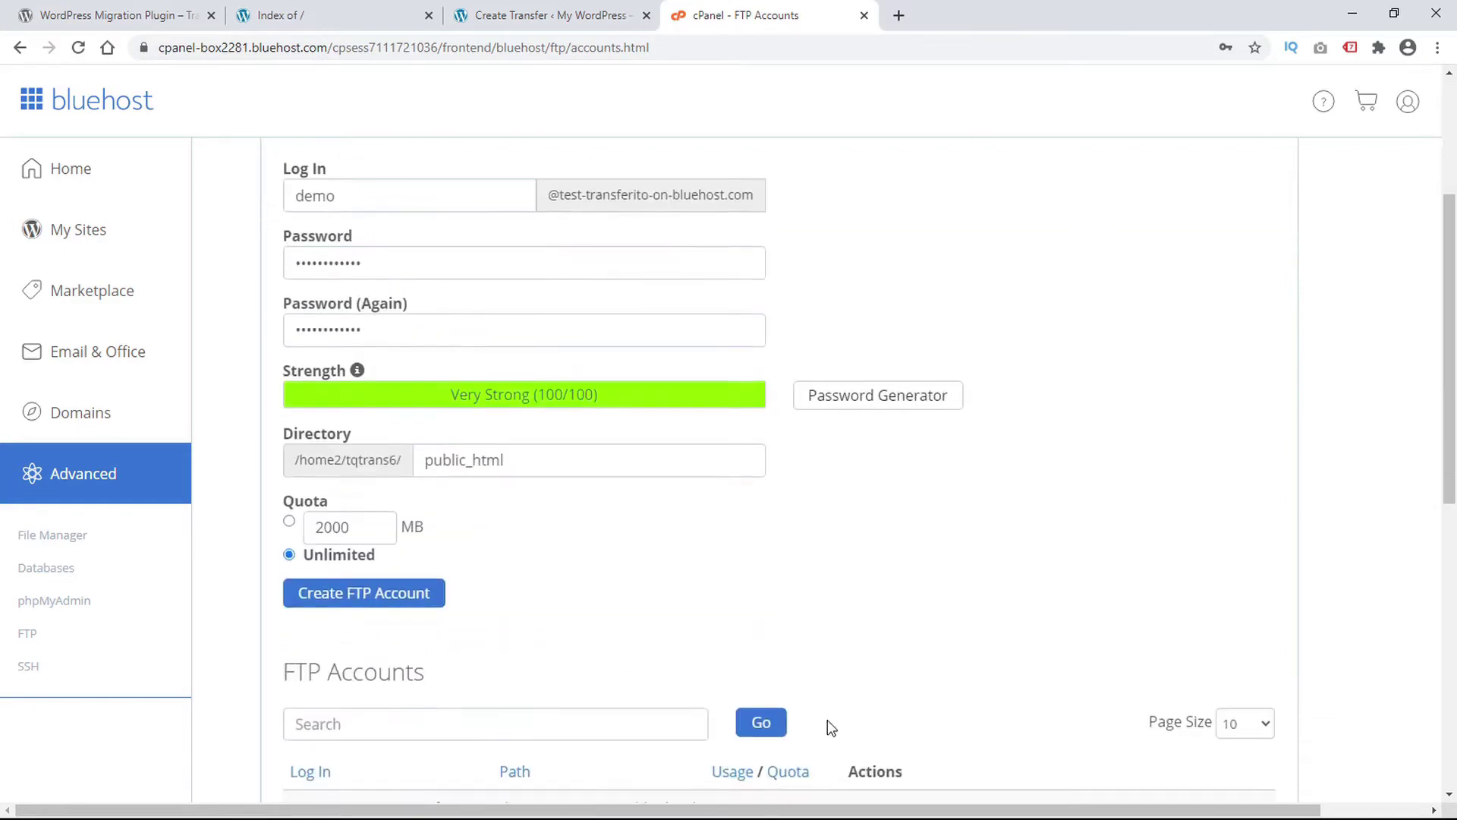
pyautogui.click(390, 596)
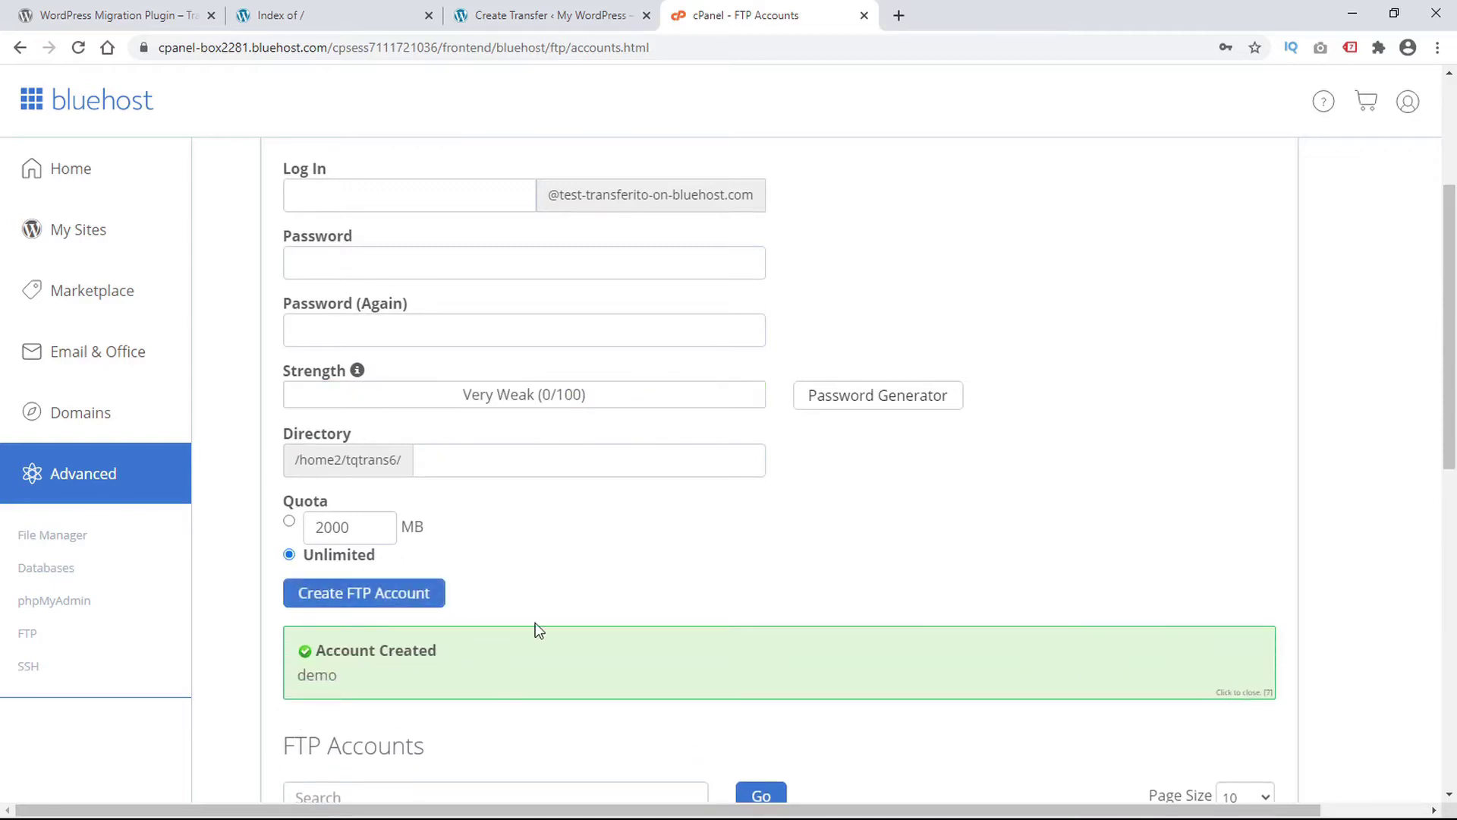
pyautogui.scroll(1, 536, 630)
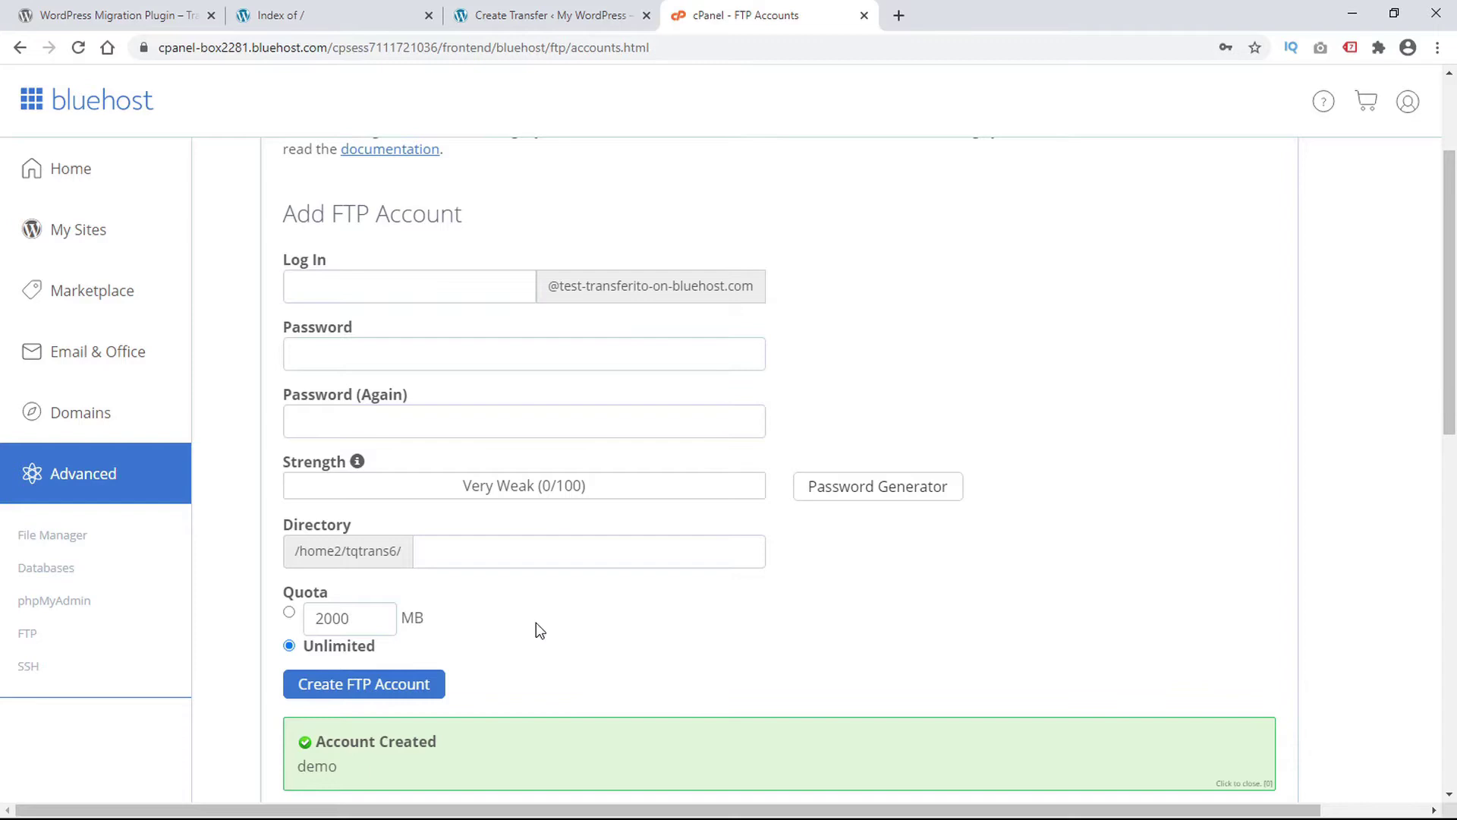
pyautogui.scroll(-1, 535, 622)
pyautogui.scroll(-2, 535, 622)
pyautogui.scroll(-2, 536, 622)
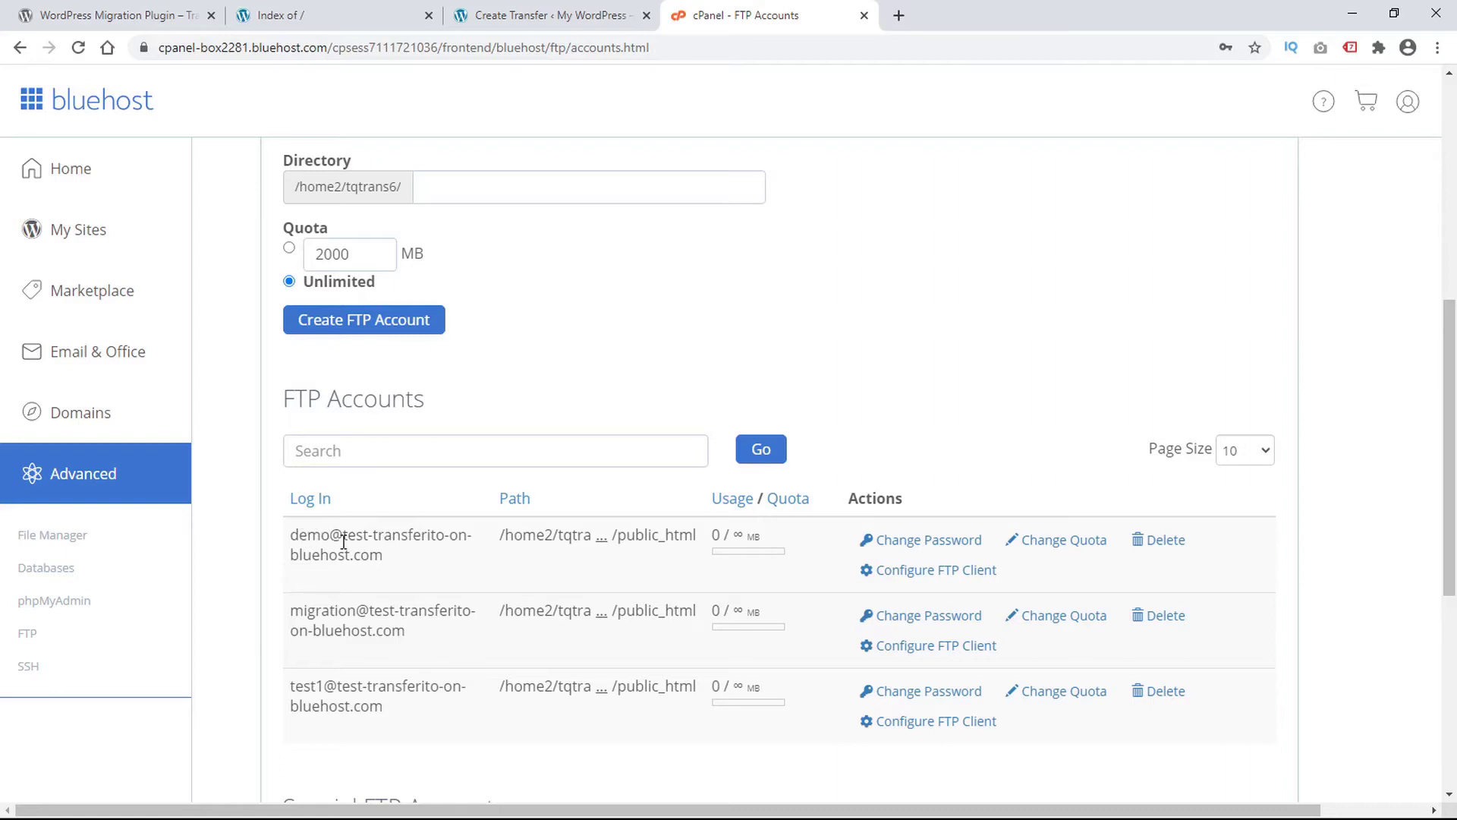
# Step: Fill Transferito's FTP Host with ftp.test-transferito-on-bluehost.com copied from cPanel
pyautogui.click(965, 576)
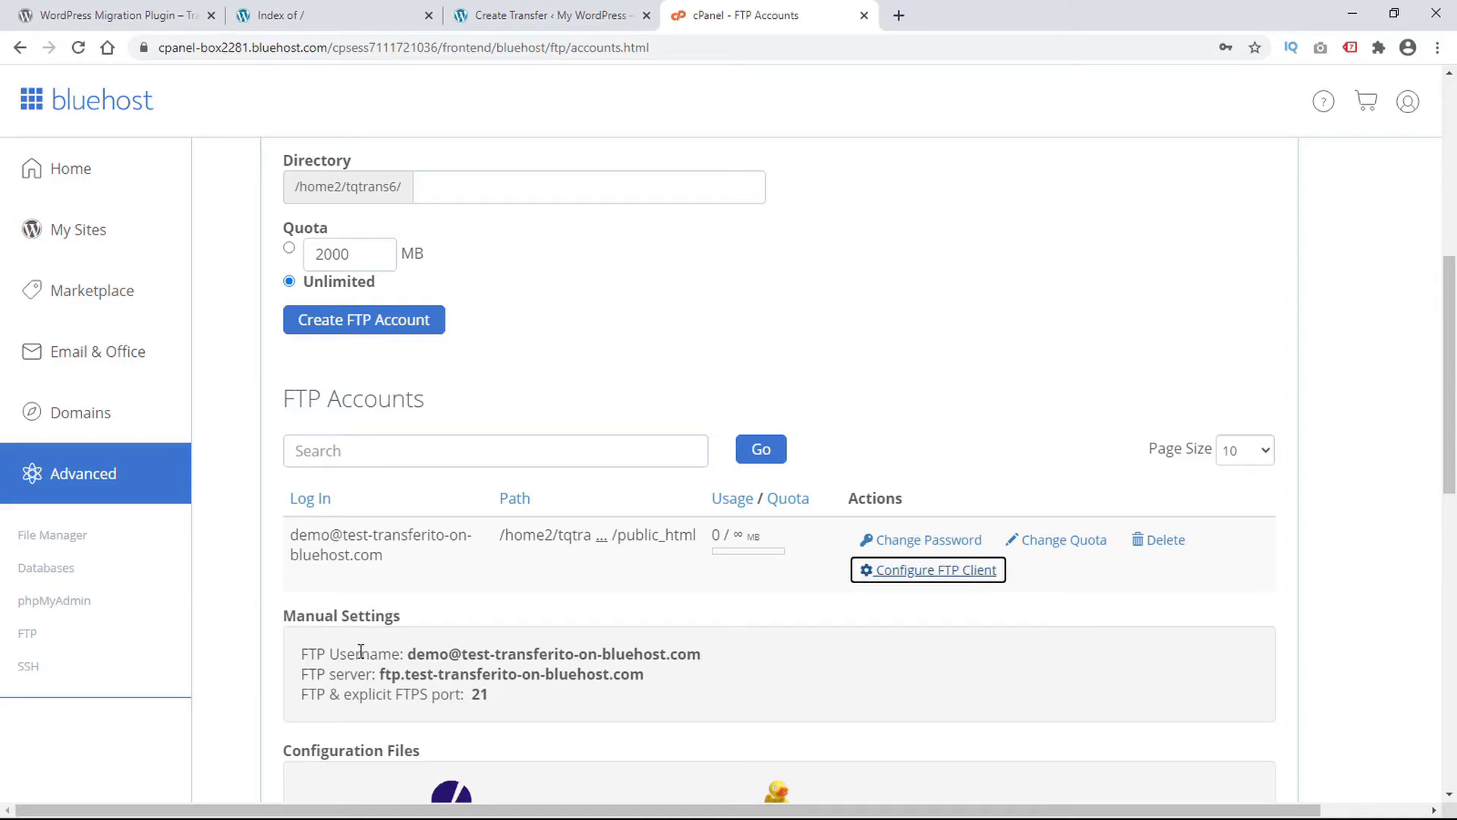
pyautogui.click(565, 26)
pyautogui.click(455, 478)
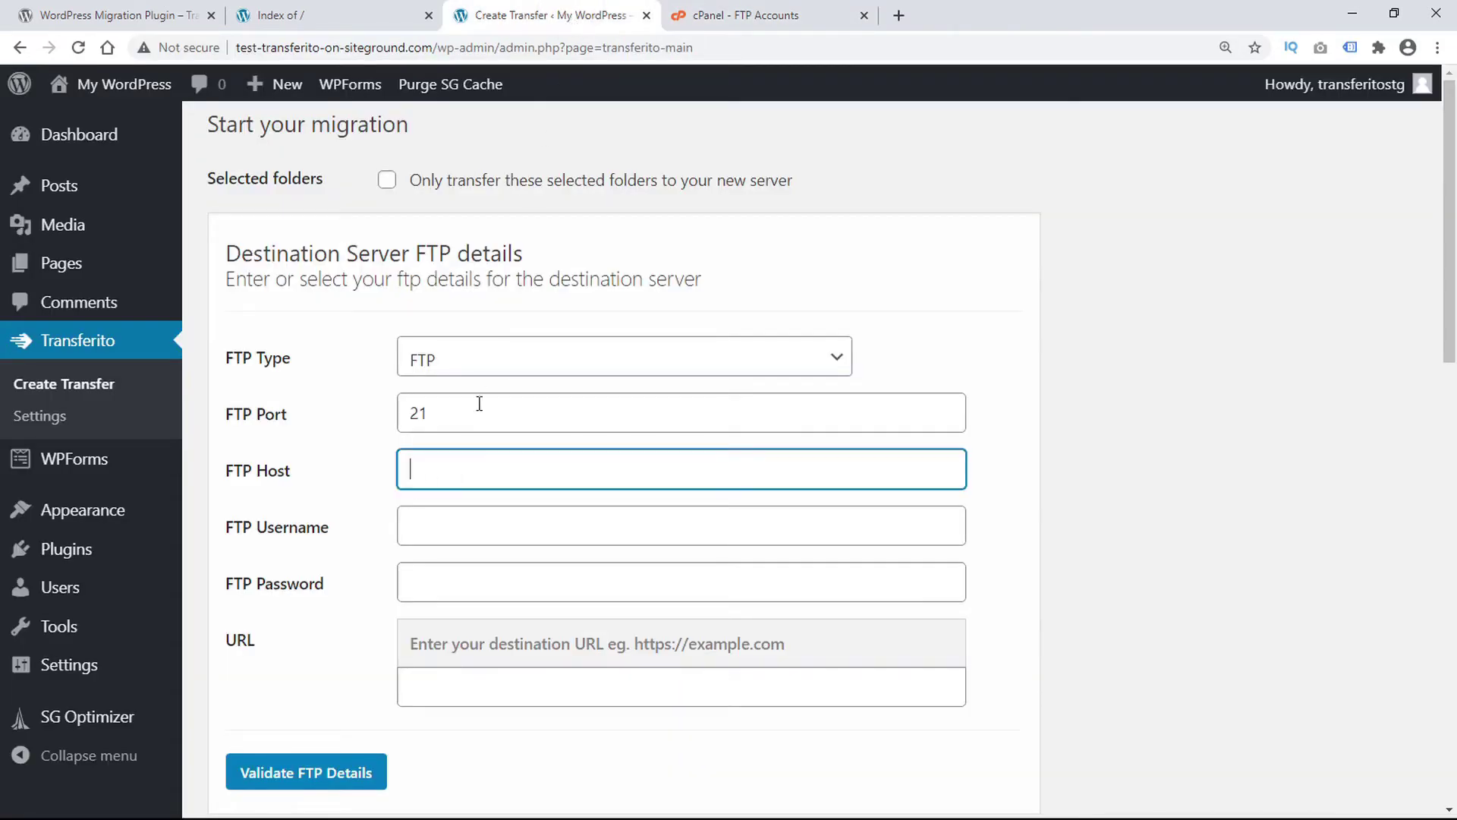
pyautogui.click(722, 20)
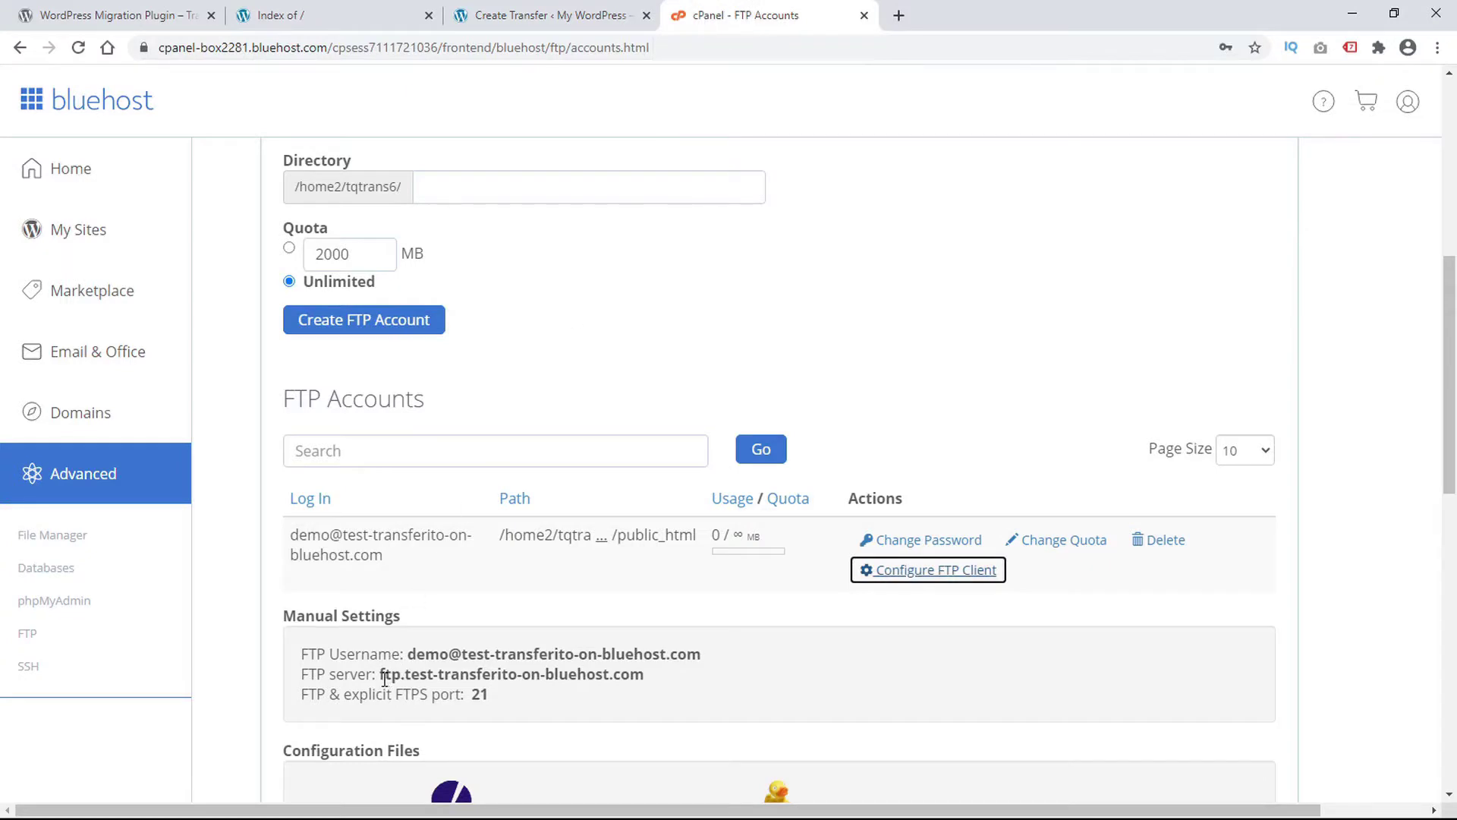
pyautogui.moveTo(381, 676); pyautogui.dragTo(674, 685)
pyautogui.hotkey('ctrl', 'c')
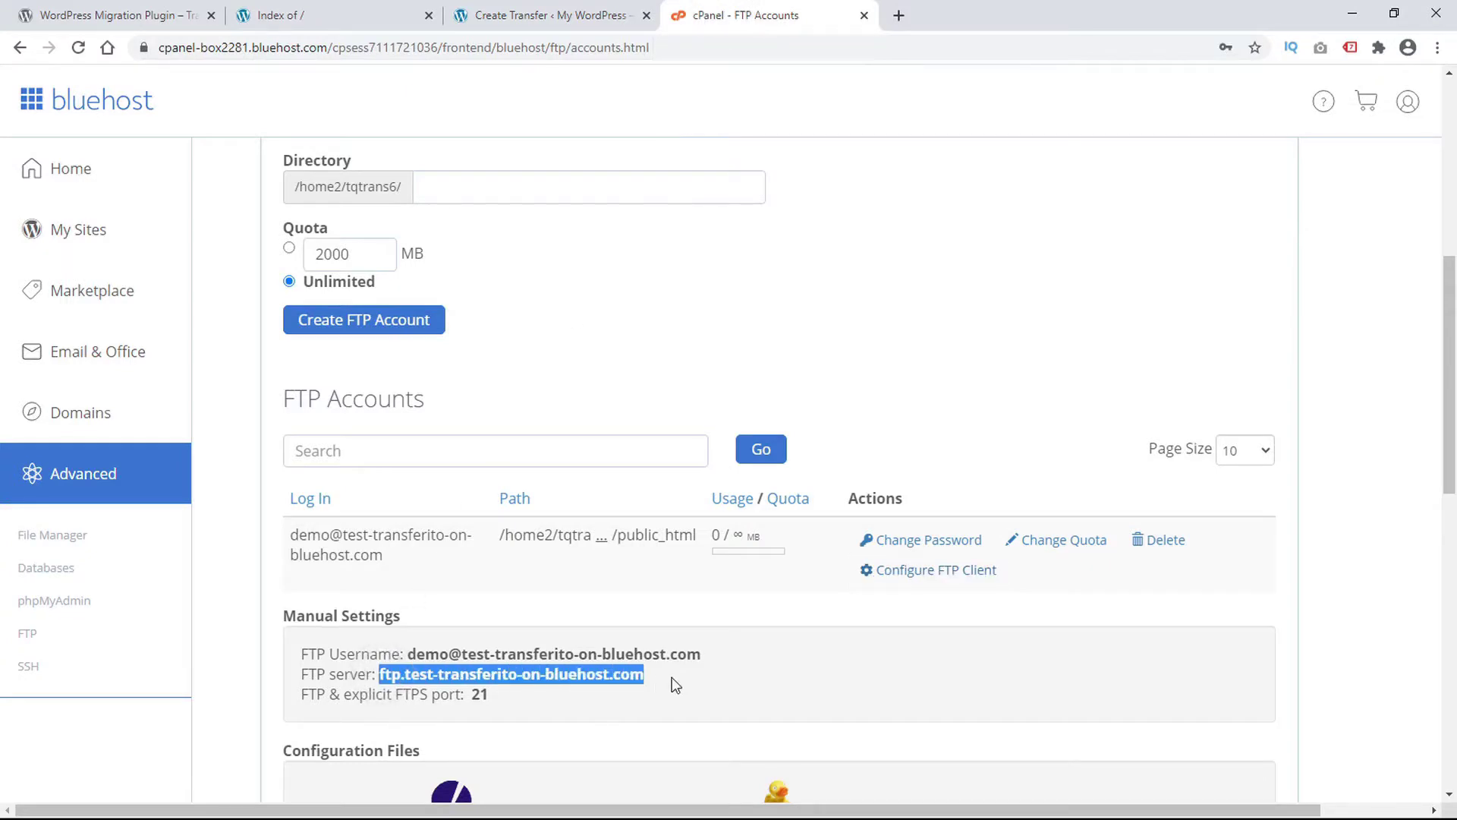
pyautogui.click(588, 14)
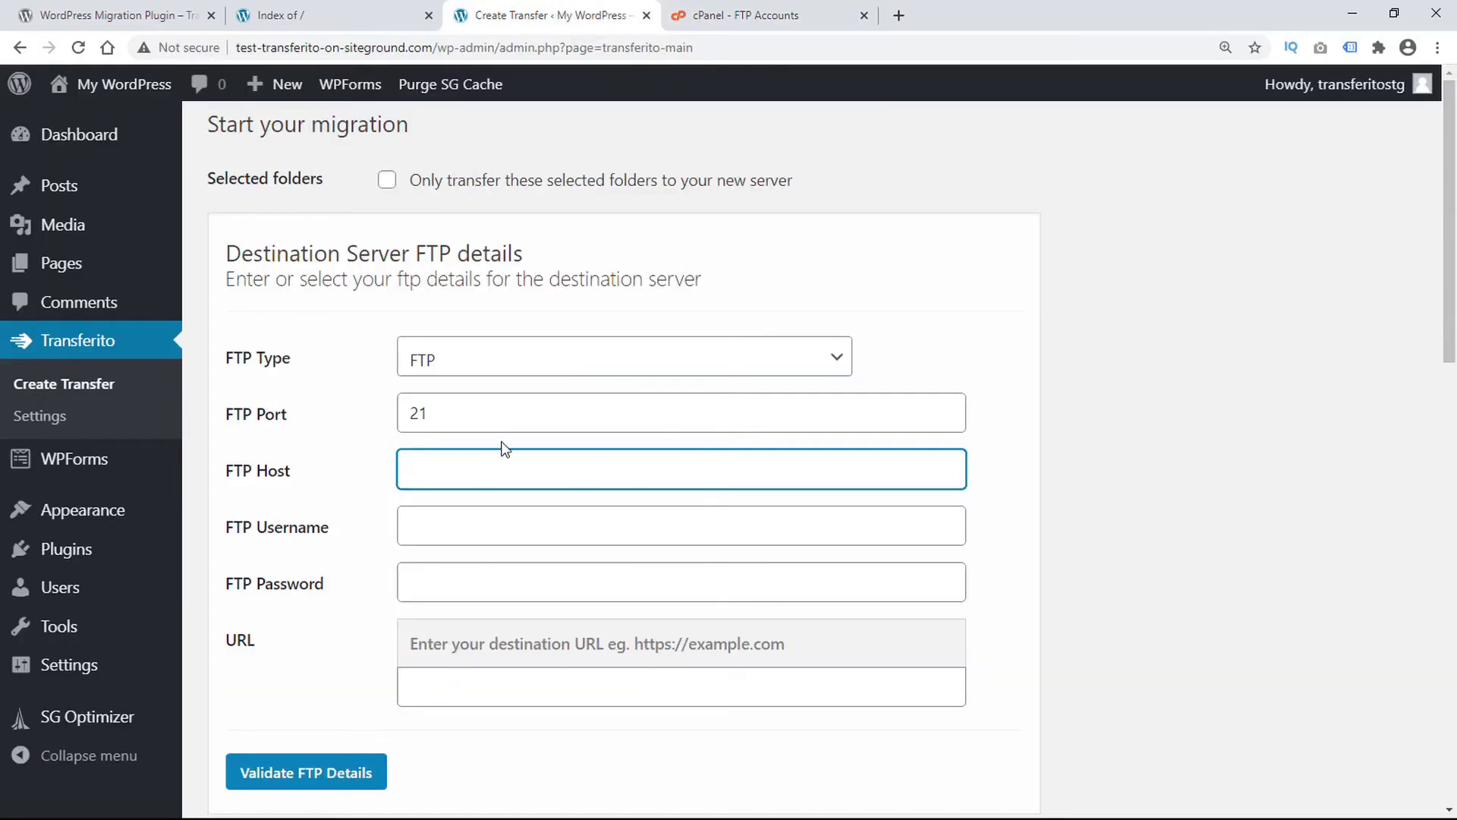
pyautogui.hotkey('ctrl', 'v')
# Step: Paste the new FTP account's username from cPanel into the Username field
pyautogui.click(448, 525)
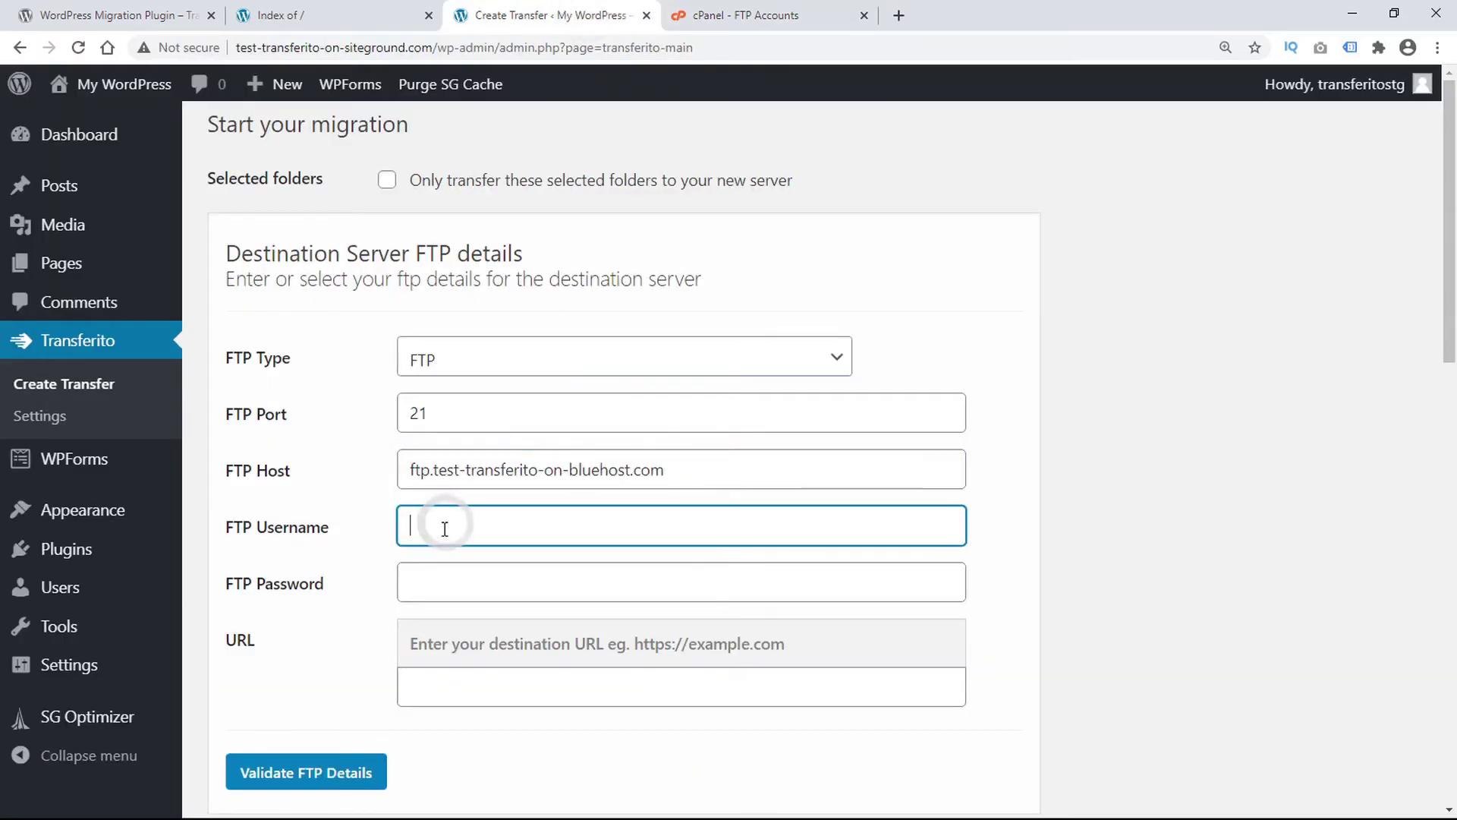
pyautogui.click(719, 17)
pyautogui.moveTo(406, 653); pyautogui.dragTo(697, 654)
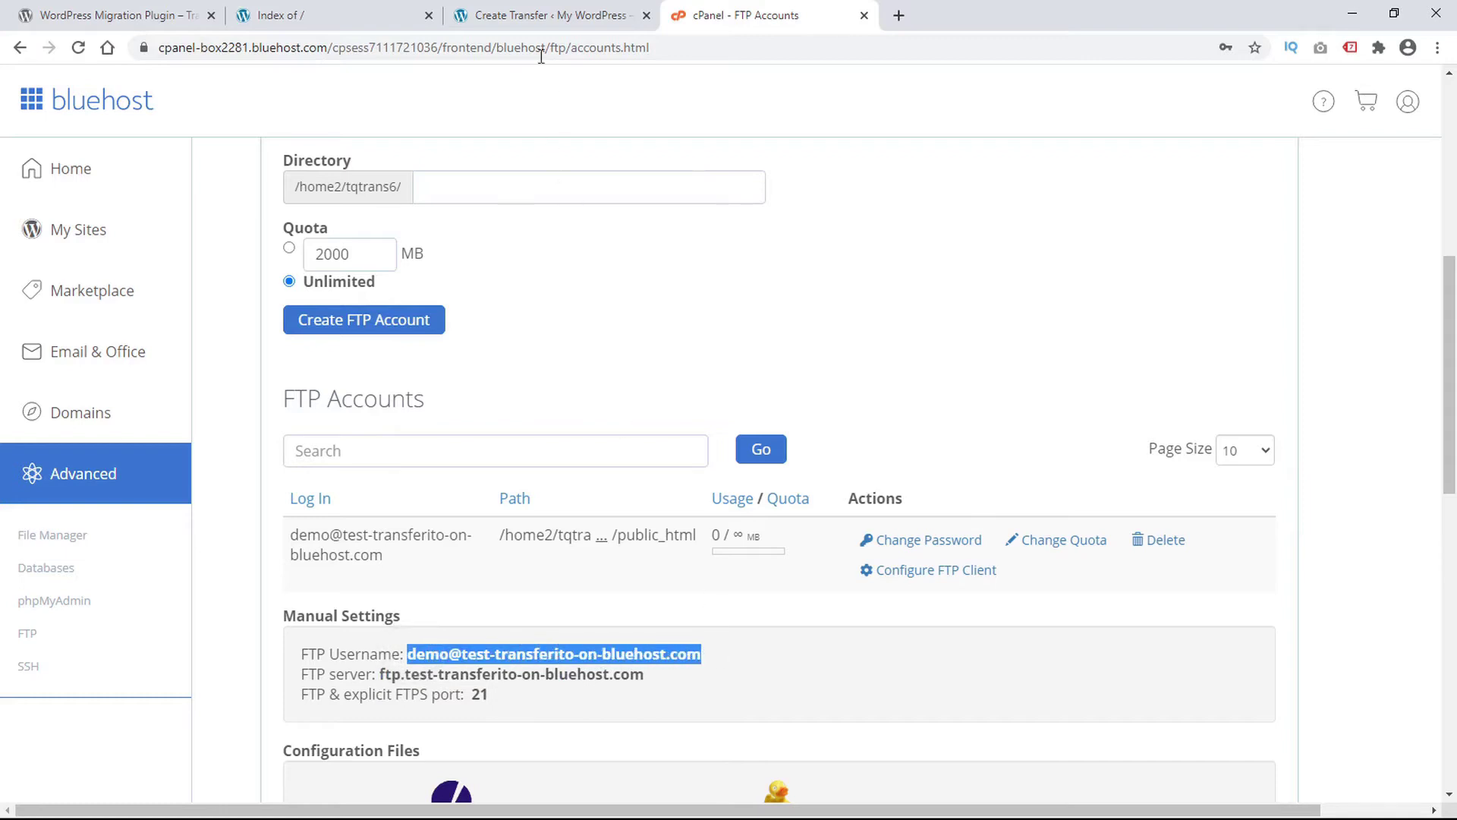
pyautogui.click(531, 15)
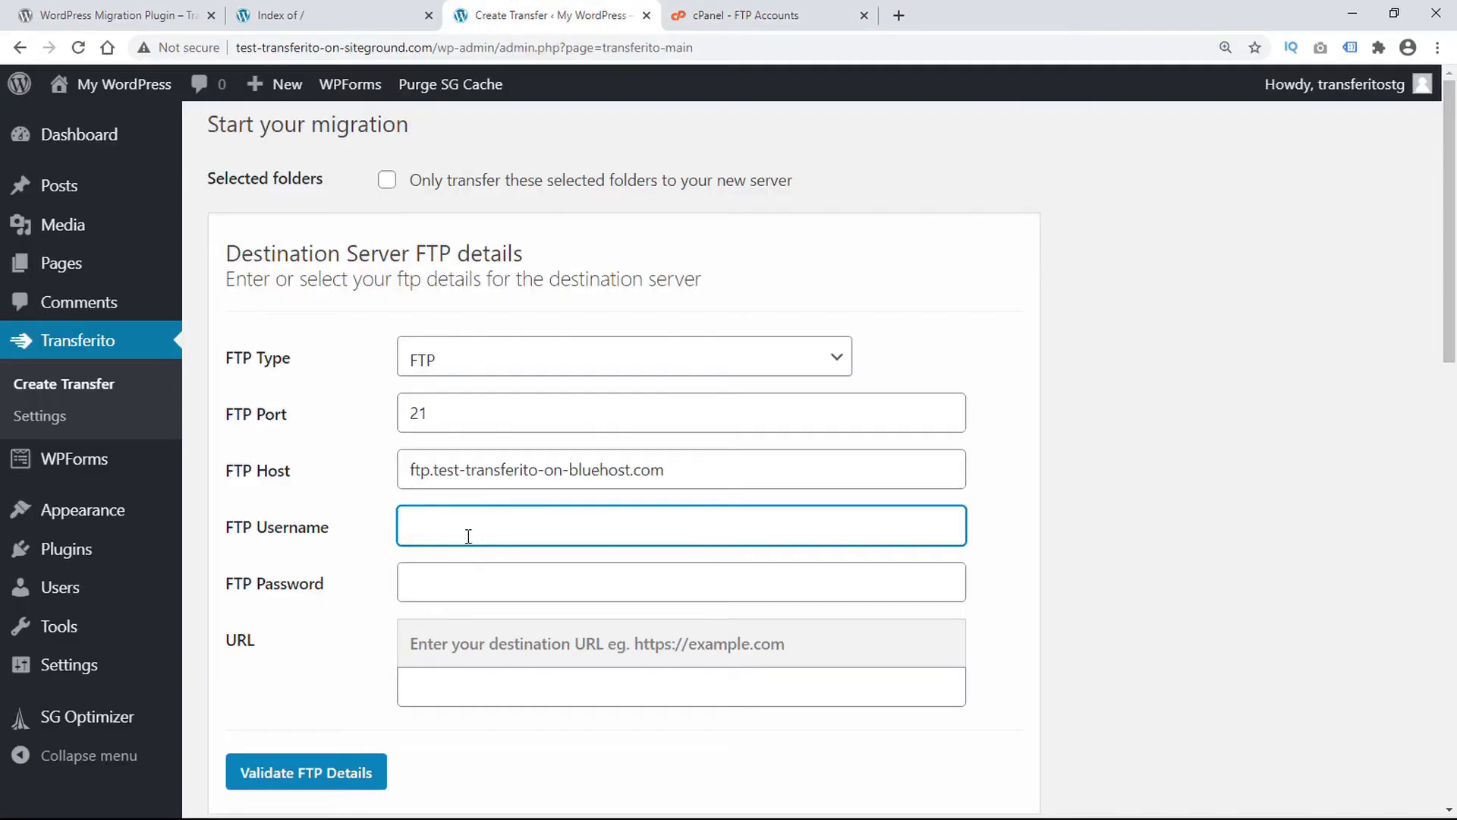
pyautogui.hotkey('ctrl', 'v')
# Step: Paste the saved FTP password from the note into the Password field
pyautogui.click(453, 581)
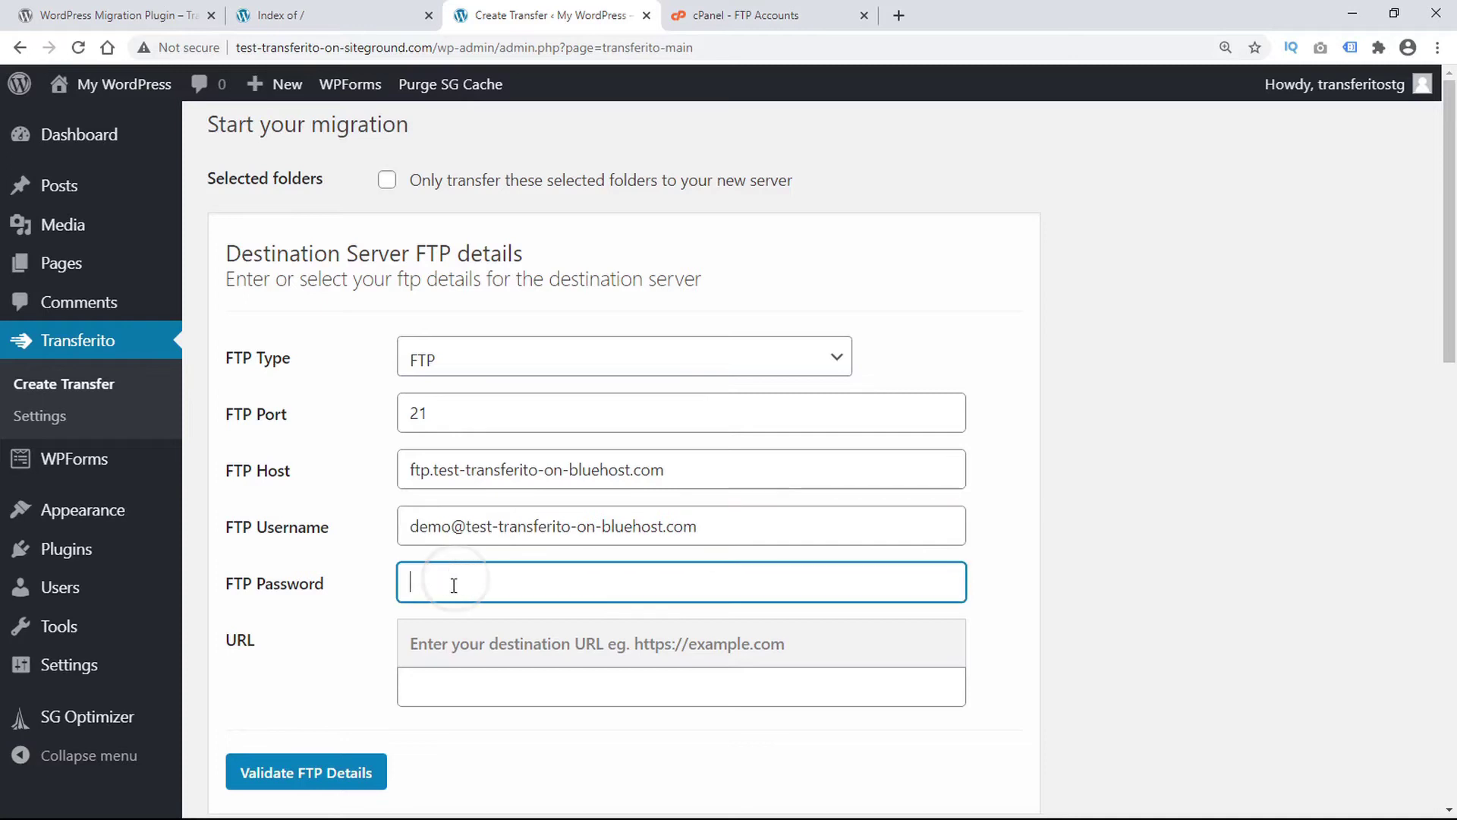
pyautogui.hotkey('alt', 'Tab')
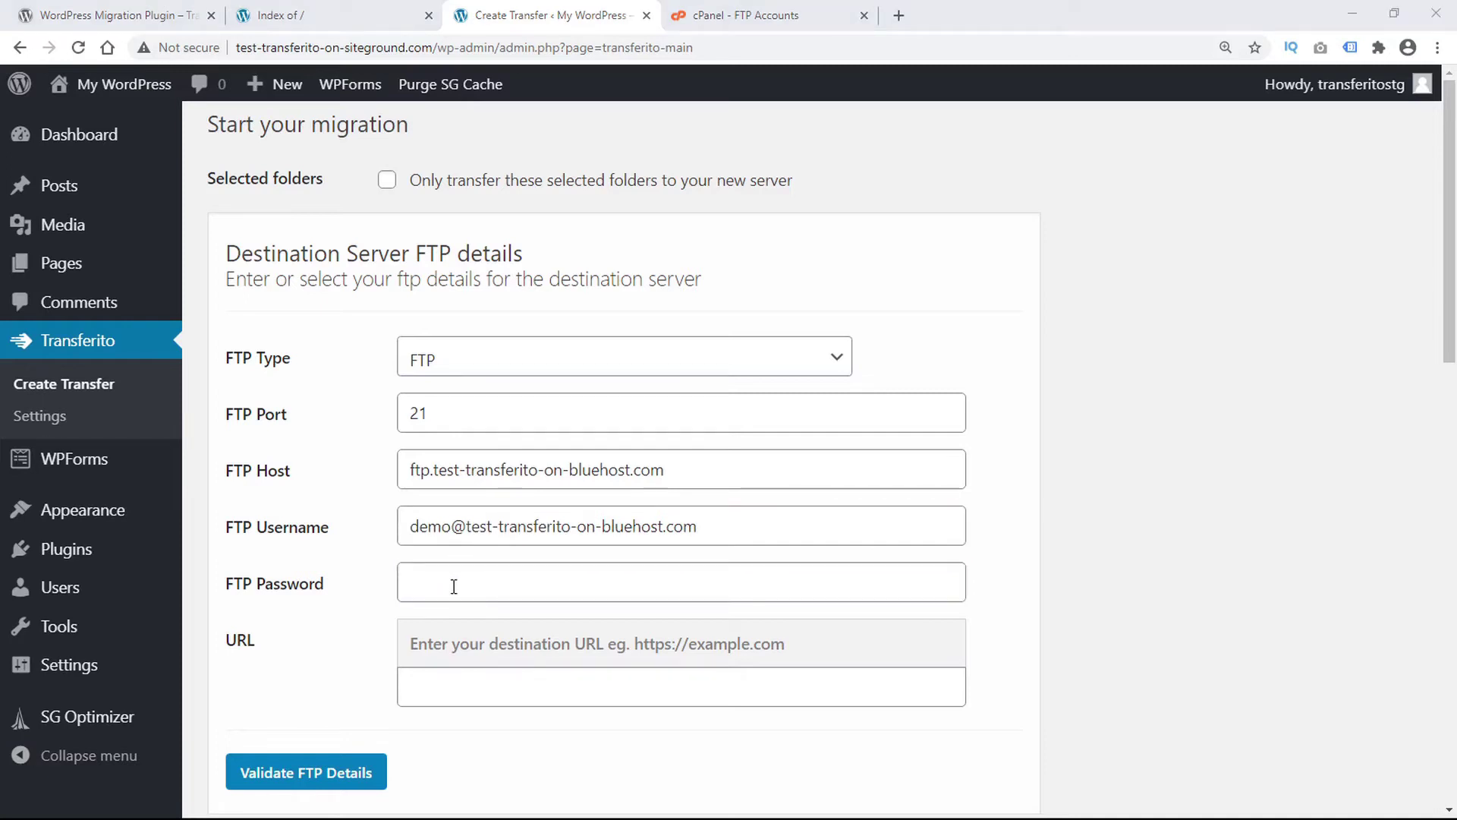
pyautogui.click(525, 170)
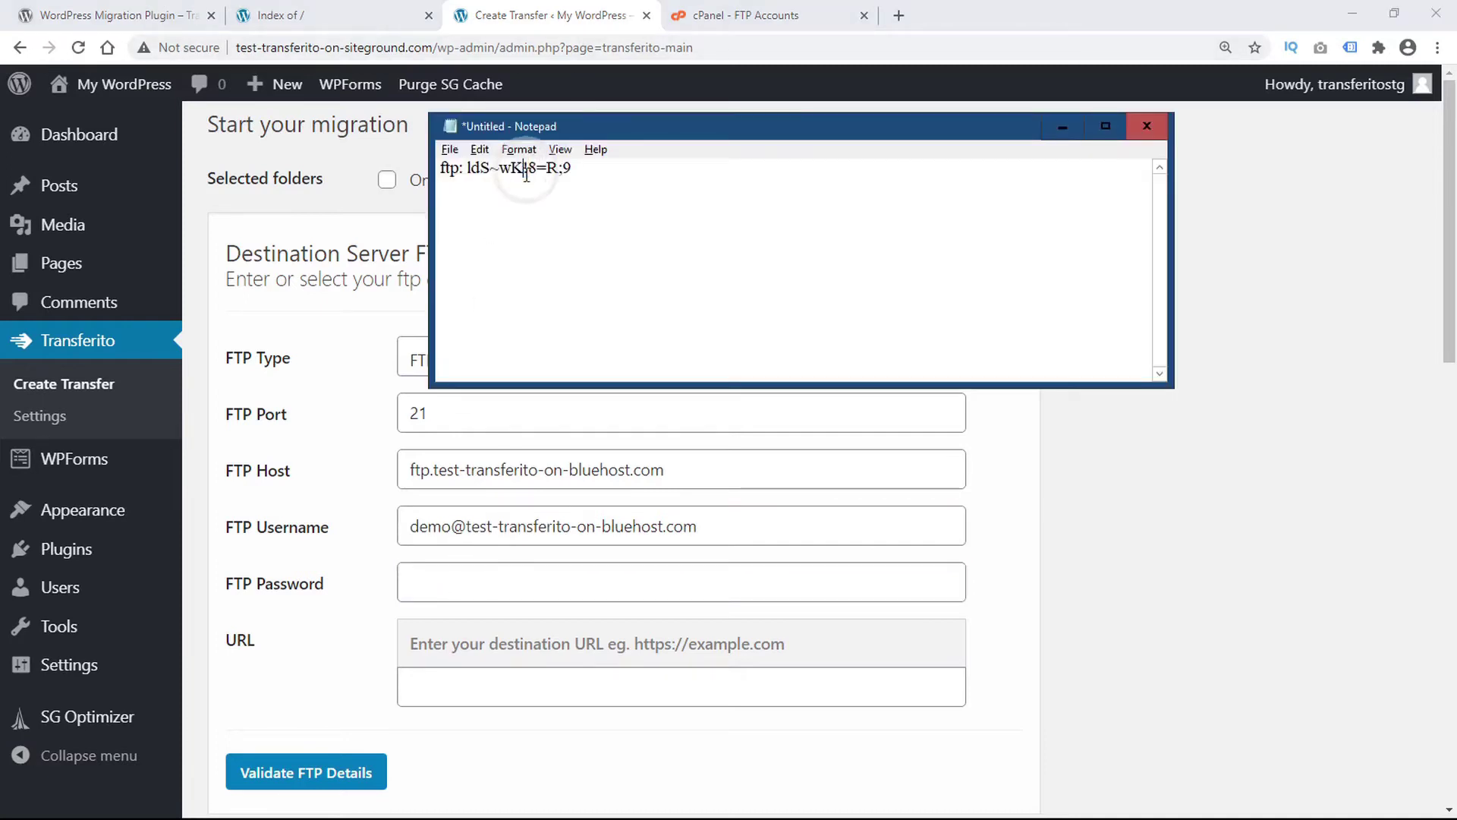
pyautogui.moveTo(574, 169); pyautogui.dragTo(468, 169)
pyautogui.hotkey('ctrl', 'c')
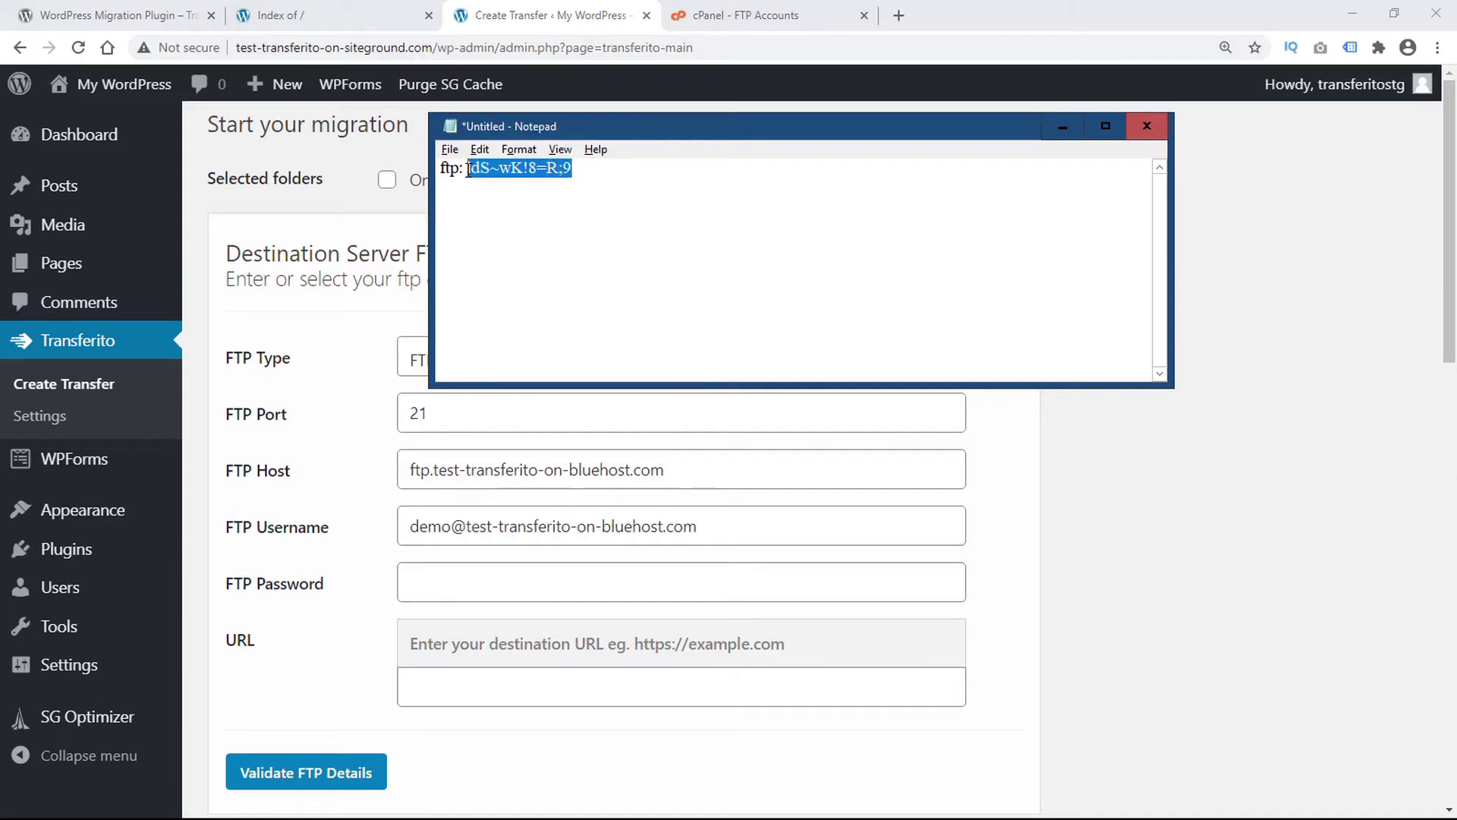
pyautogui.click(443, 582)
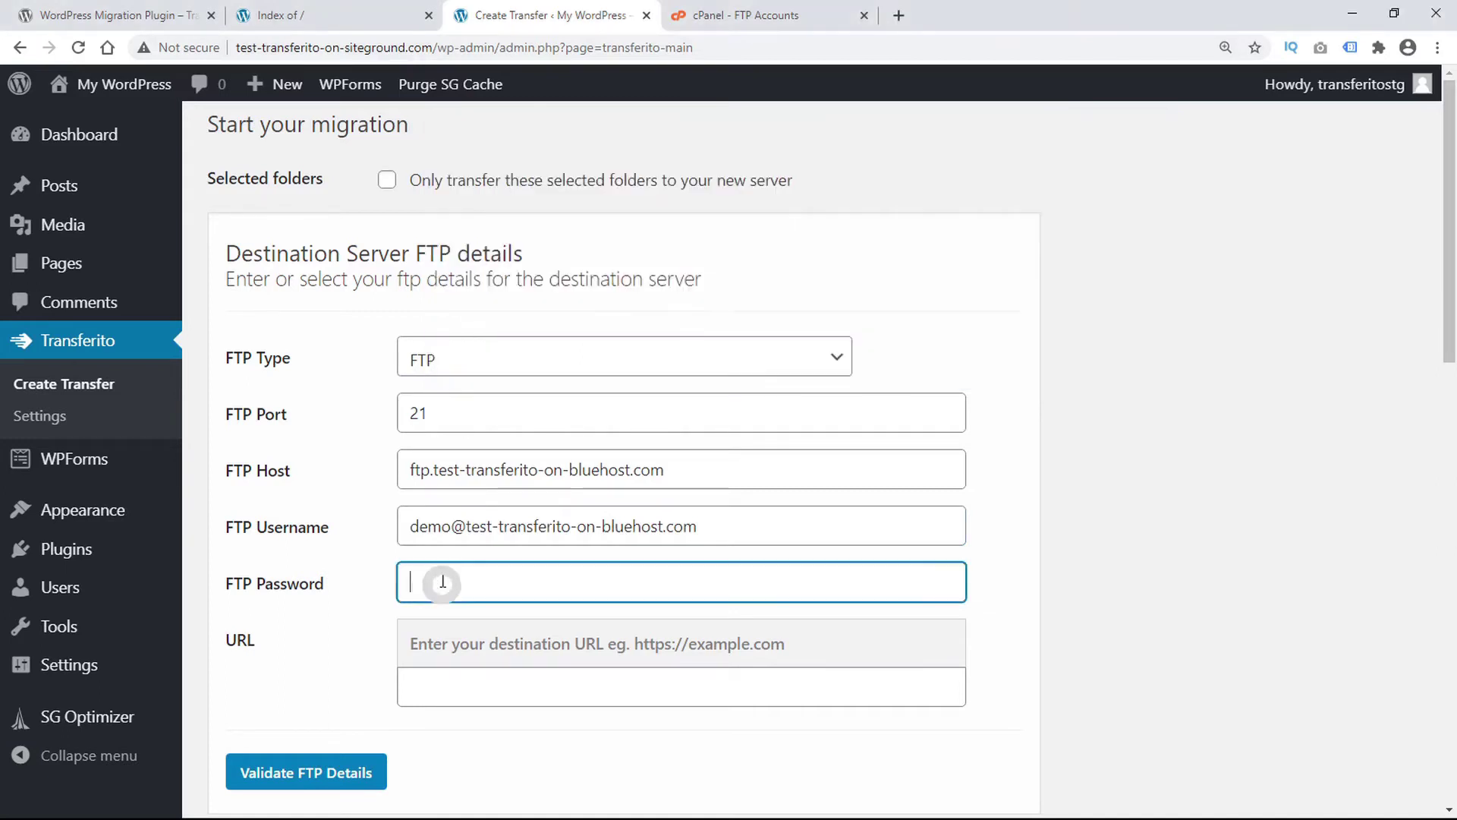
pyautogui.hotkey('ctrl', 'v')
pyautogui.click(497, 687)
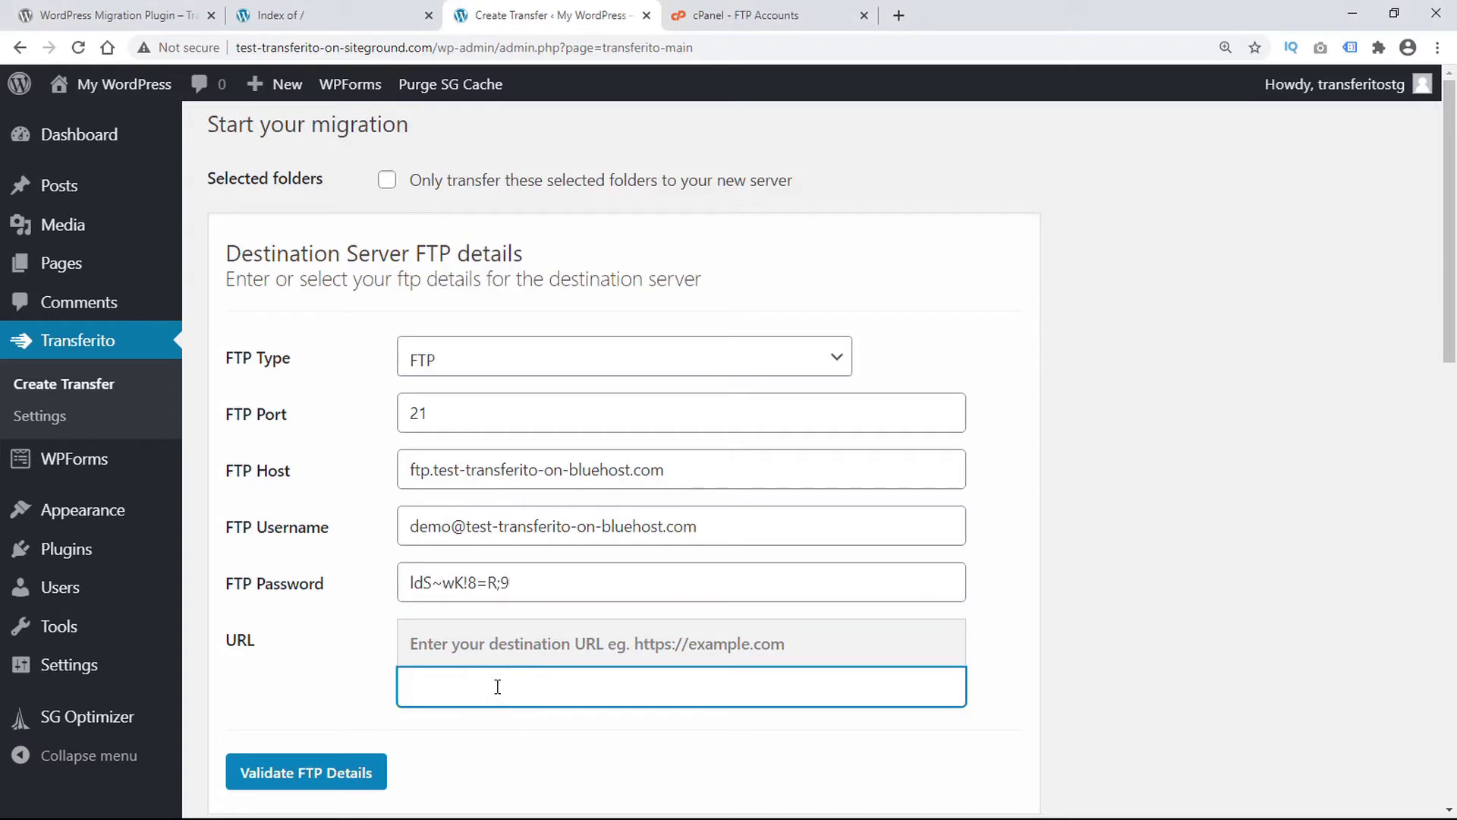
pyautogui.click(318, 15)
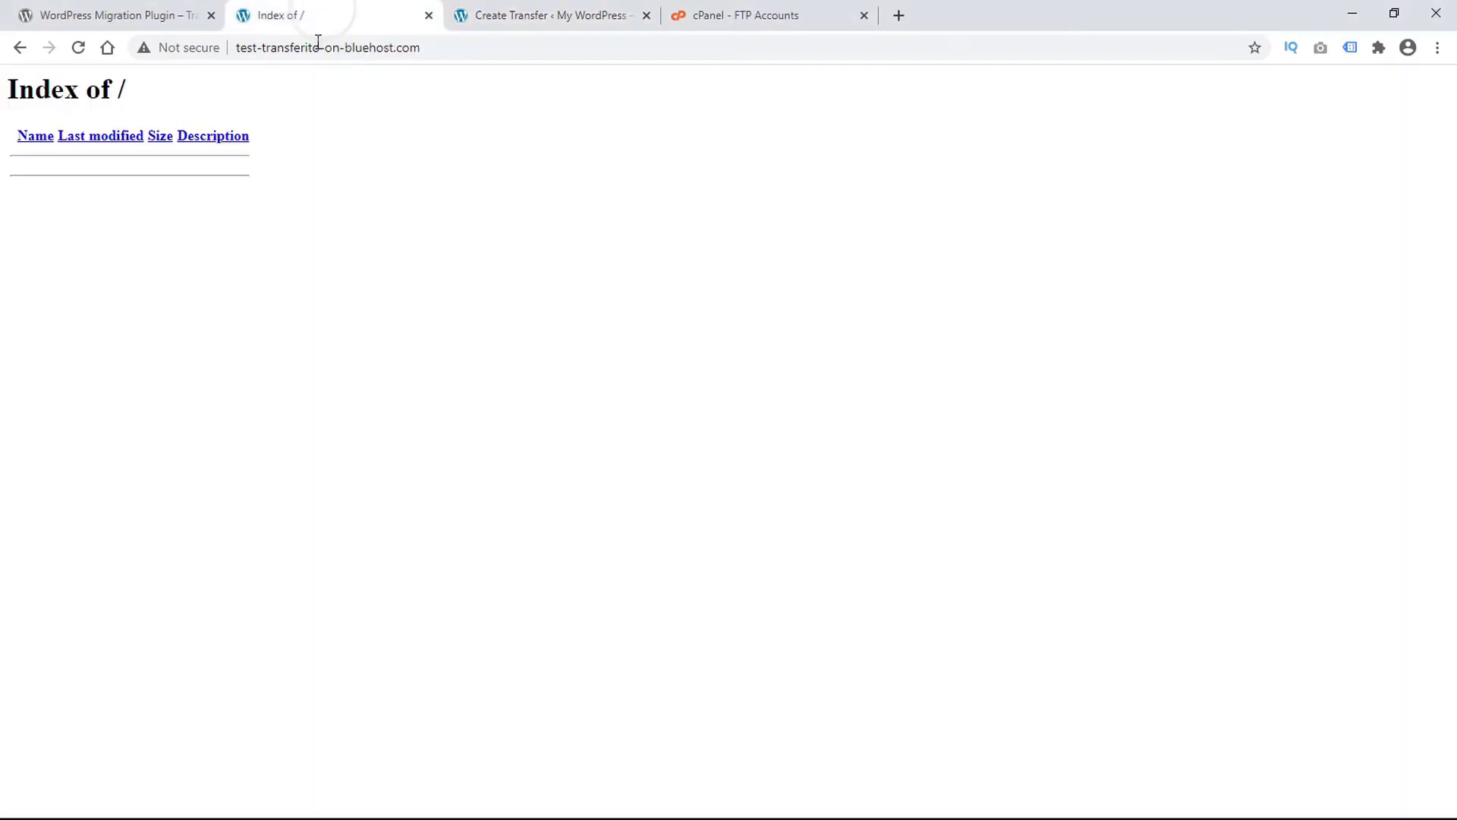
pyautogui.click(319, 48)
pyautogui.hotkey('ctrl', 'c')
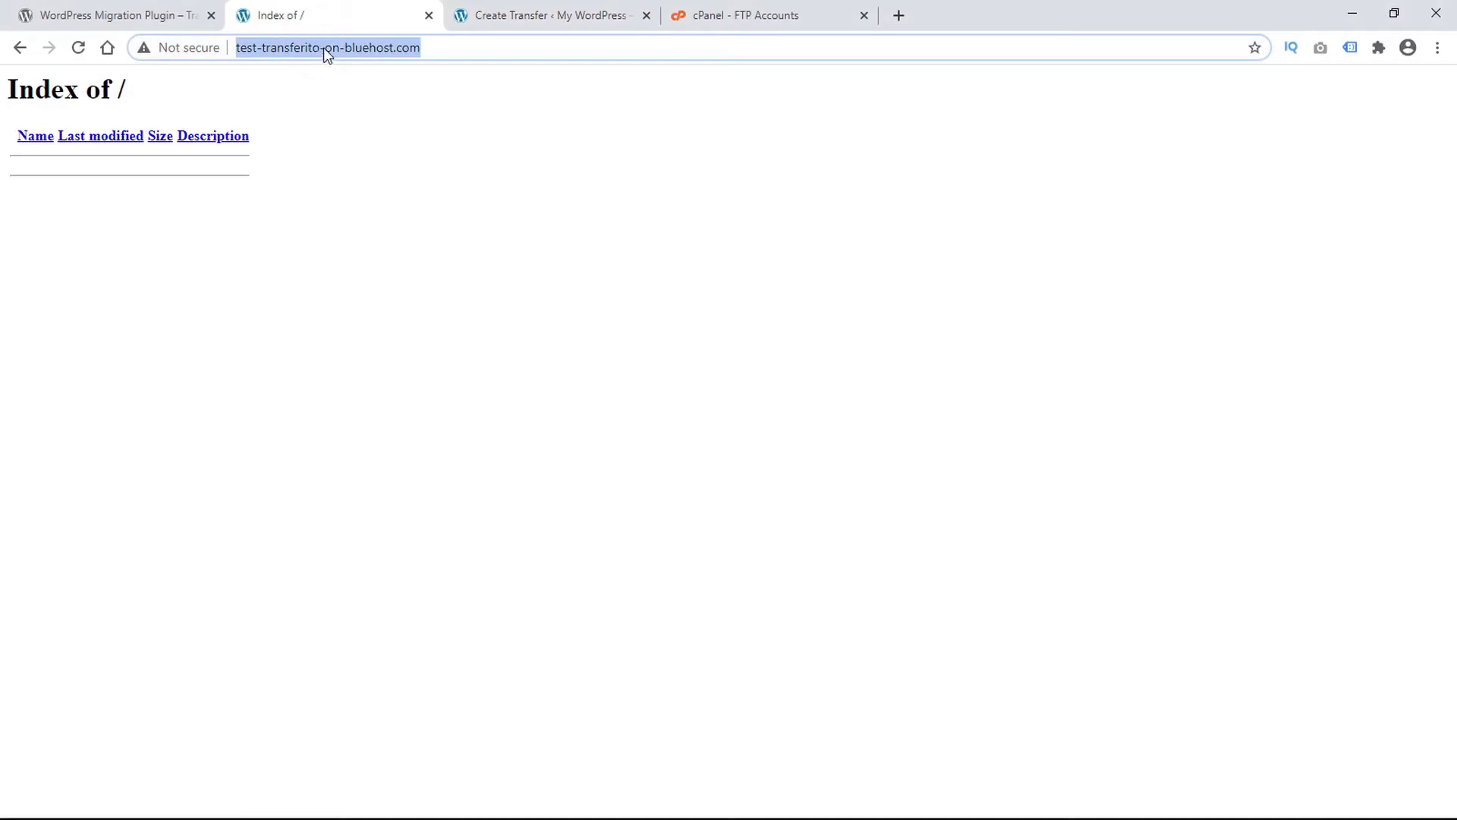
pyautogui.click(577, 15)
pyautogui.hotkey('ctrl', 'v')
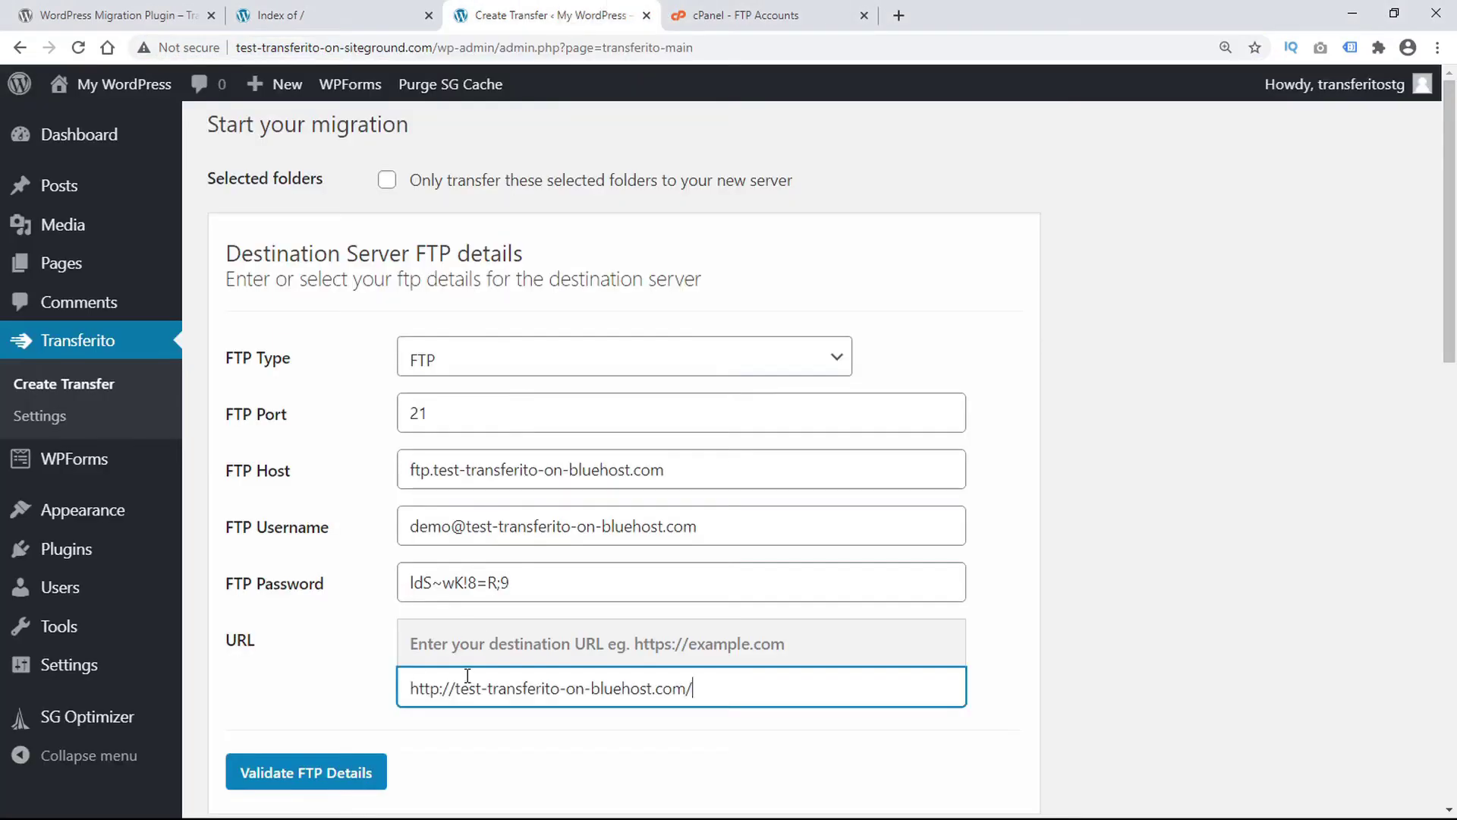
# Step: Validate the FTP details against the Bluehost server
pyautogui.scroll(-6, 482, 570)
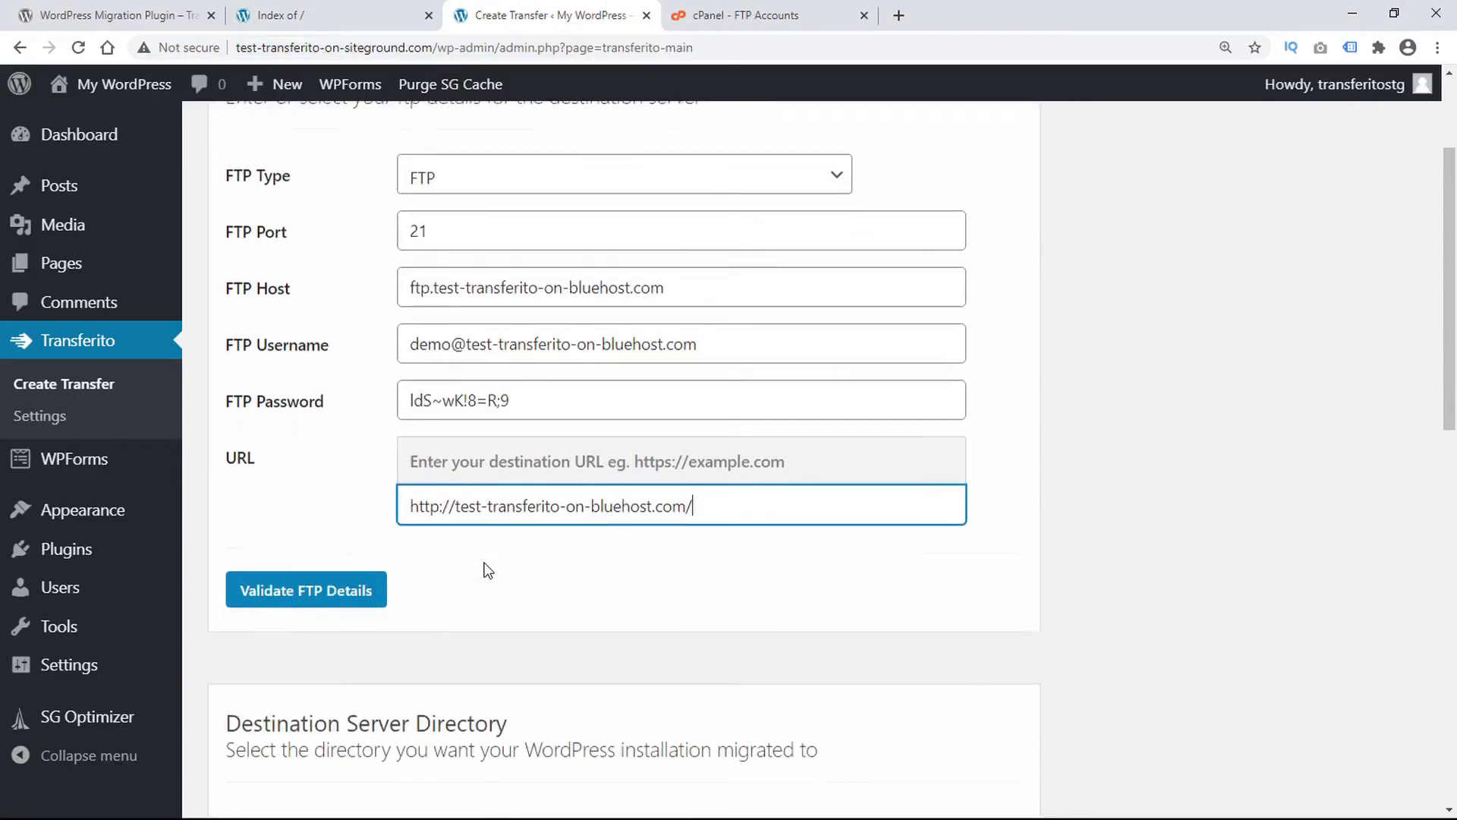
pyautogui.click(341, 328)
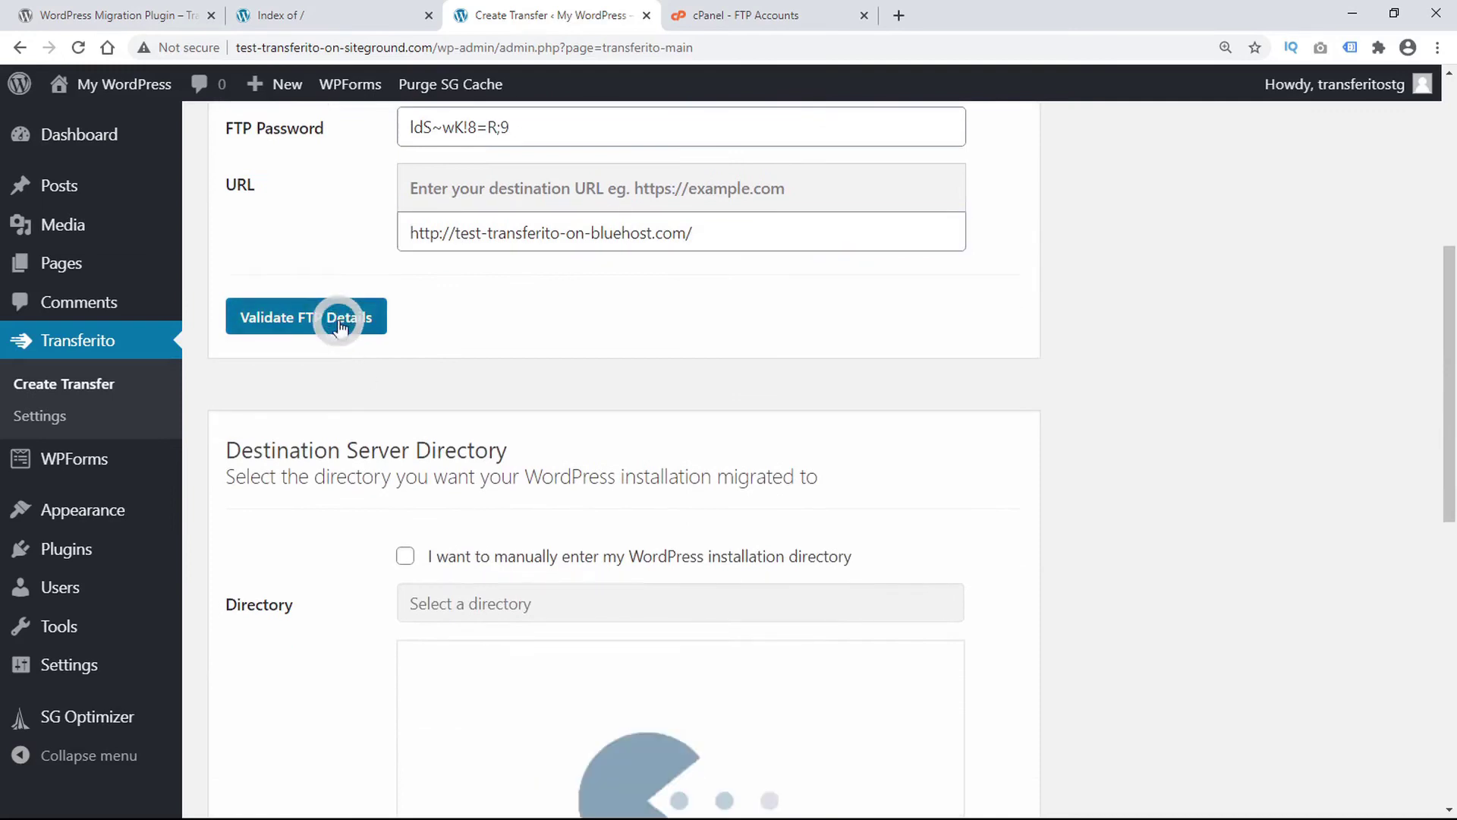
pyautogui.scroll(-2, 527, 348)
pyautogui.scroll(-1, 763, 347)
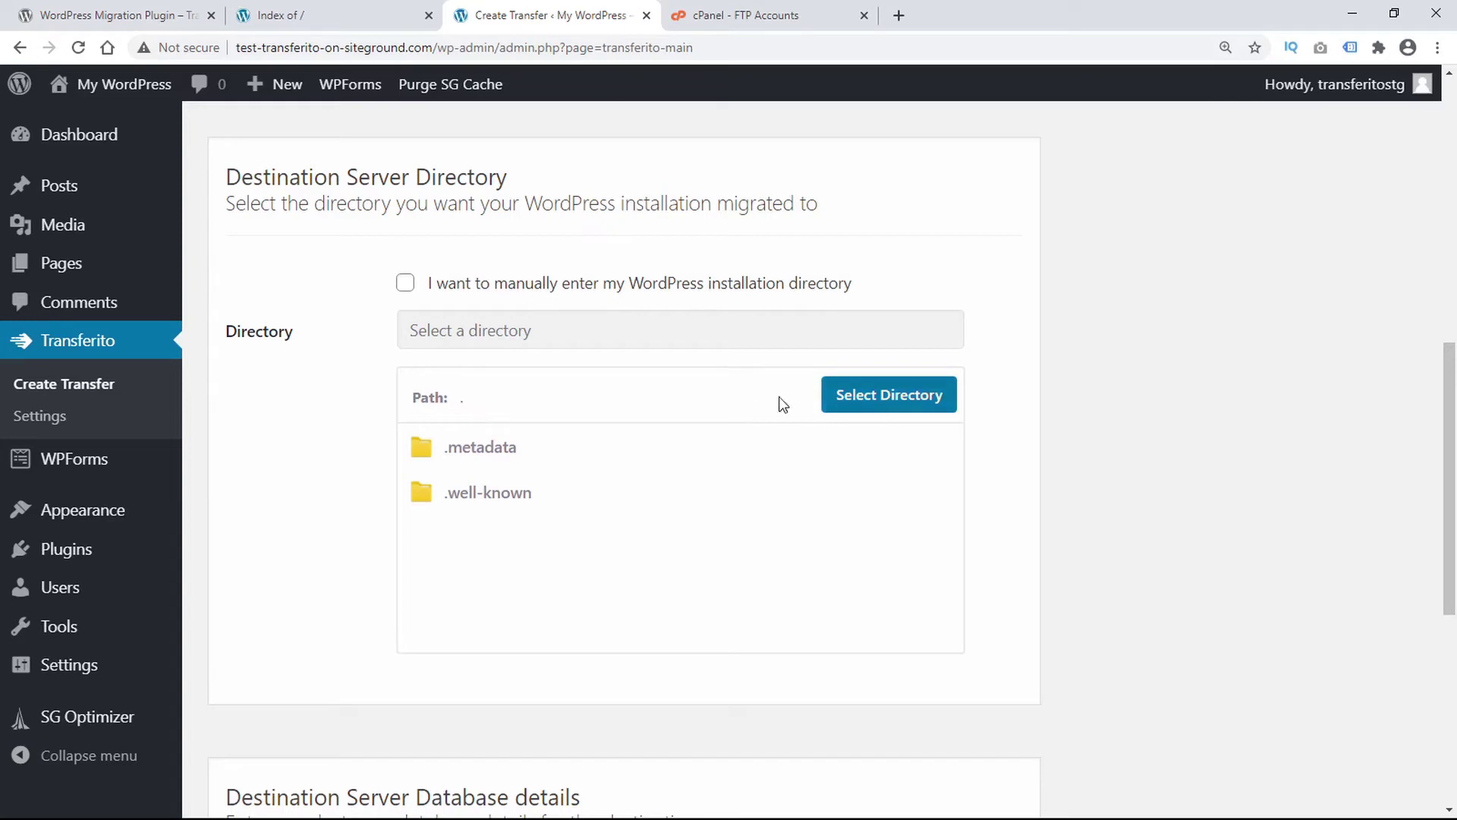
# Step: Manually set the WordPress installation directory to the FTP root '.'
pyautogui.click(889, 402)
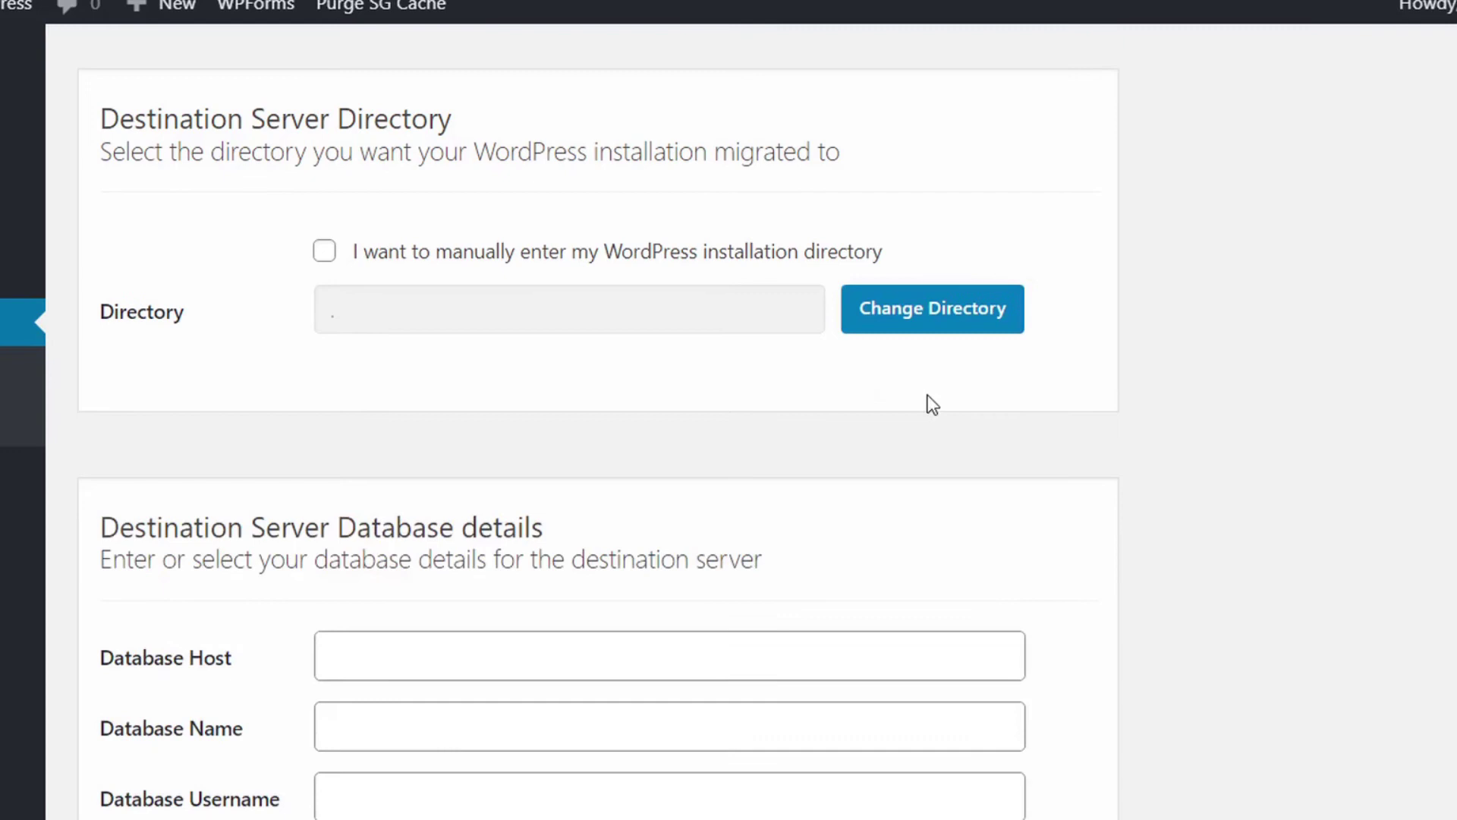
pyautogui.click(324, 251)
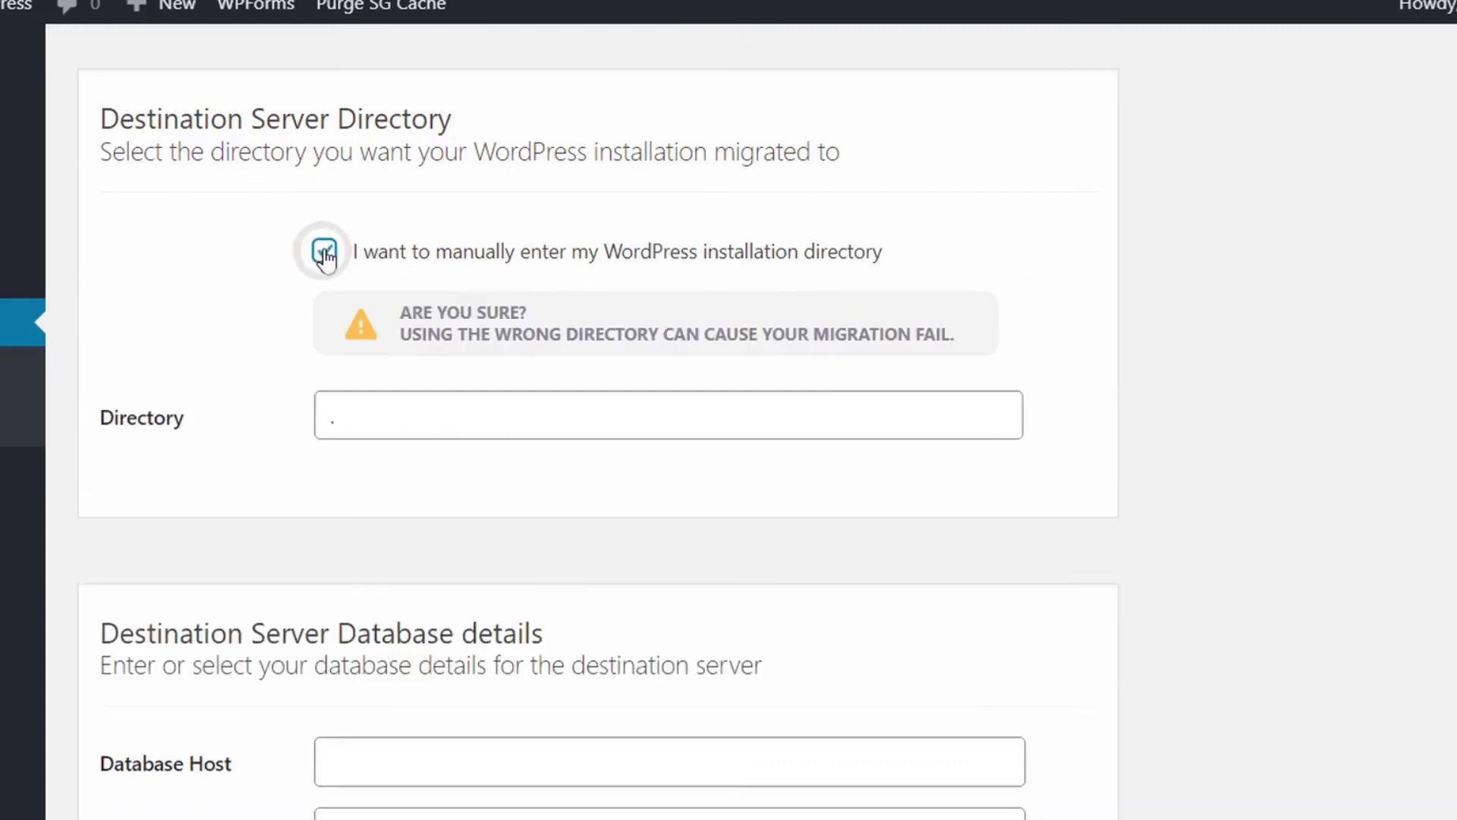
pyautogui.doubleClick(341, 416)
pyautogui.click(368, 414)
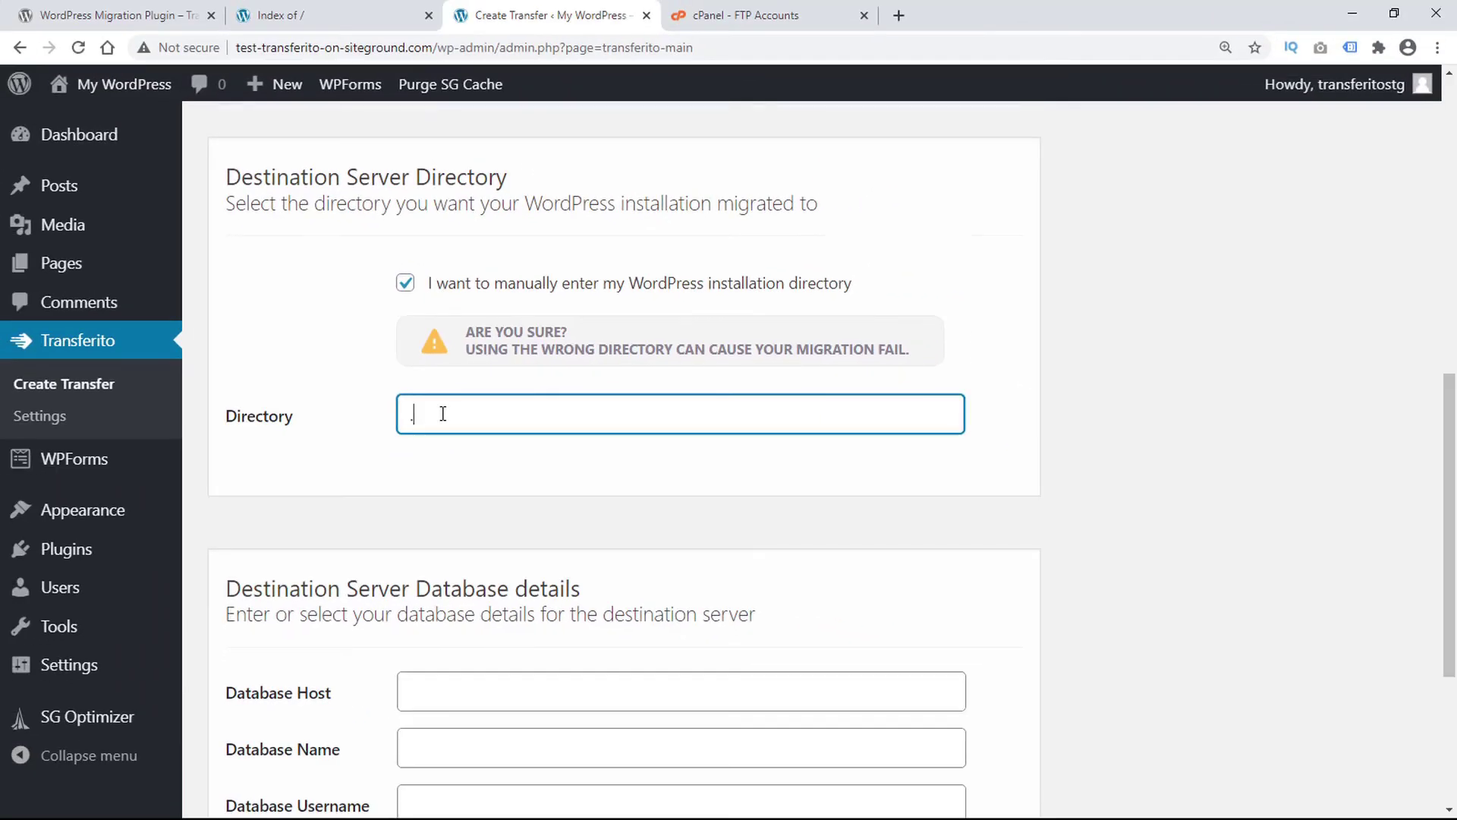
pyautogui.scroll(-2, 443, 414)
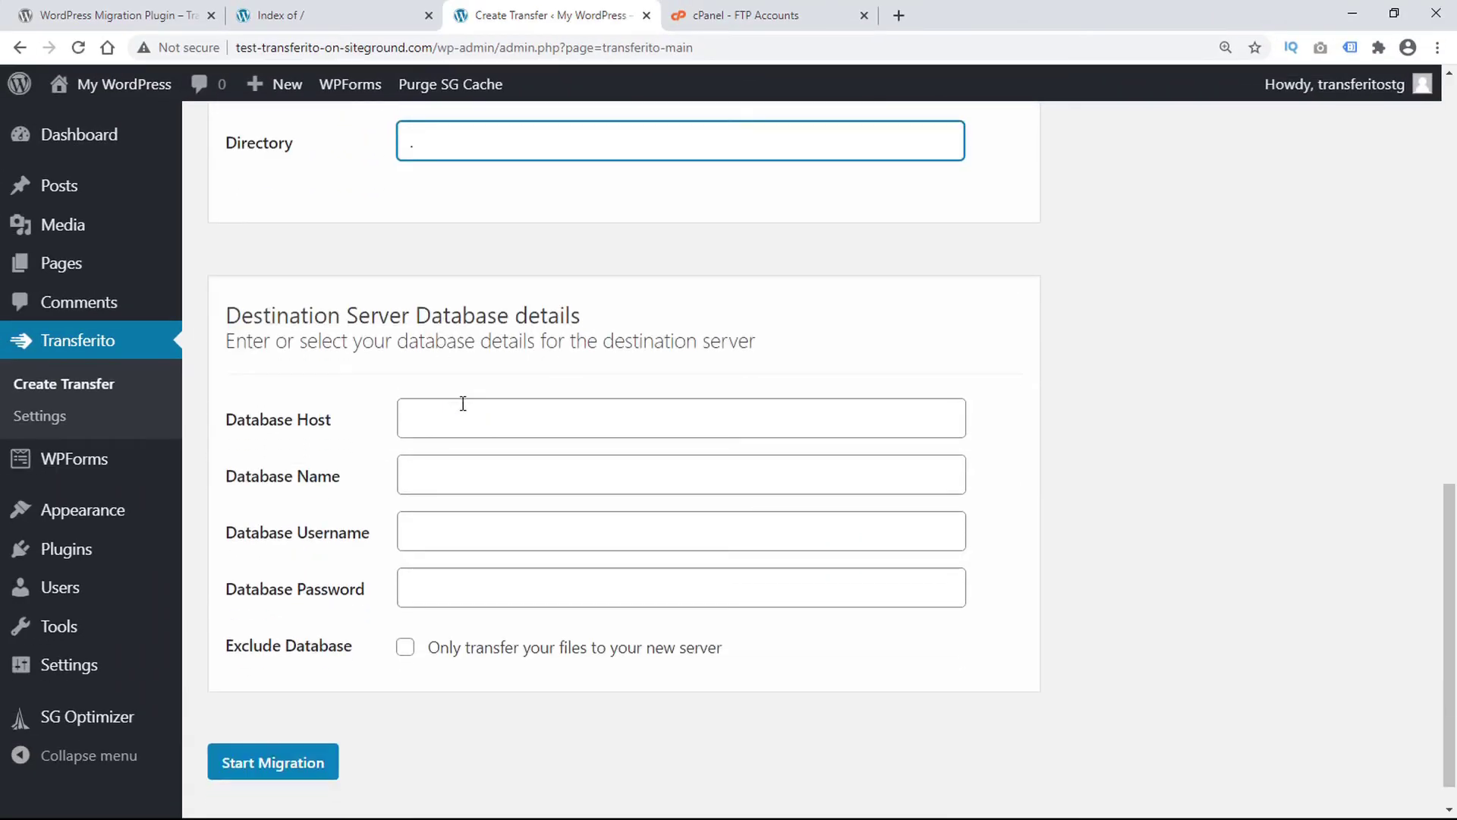
# Step: In the MySQL Database Wizard, create database tqtrans6_demo1 and name the user tqtrans6_demo1
pyautogui.click(706, 17)
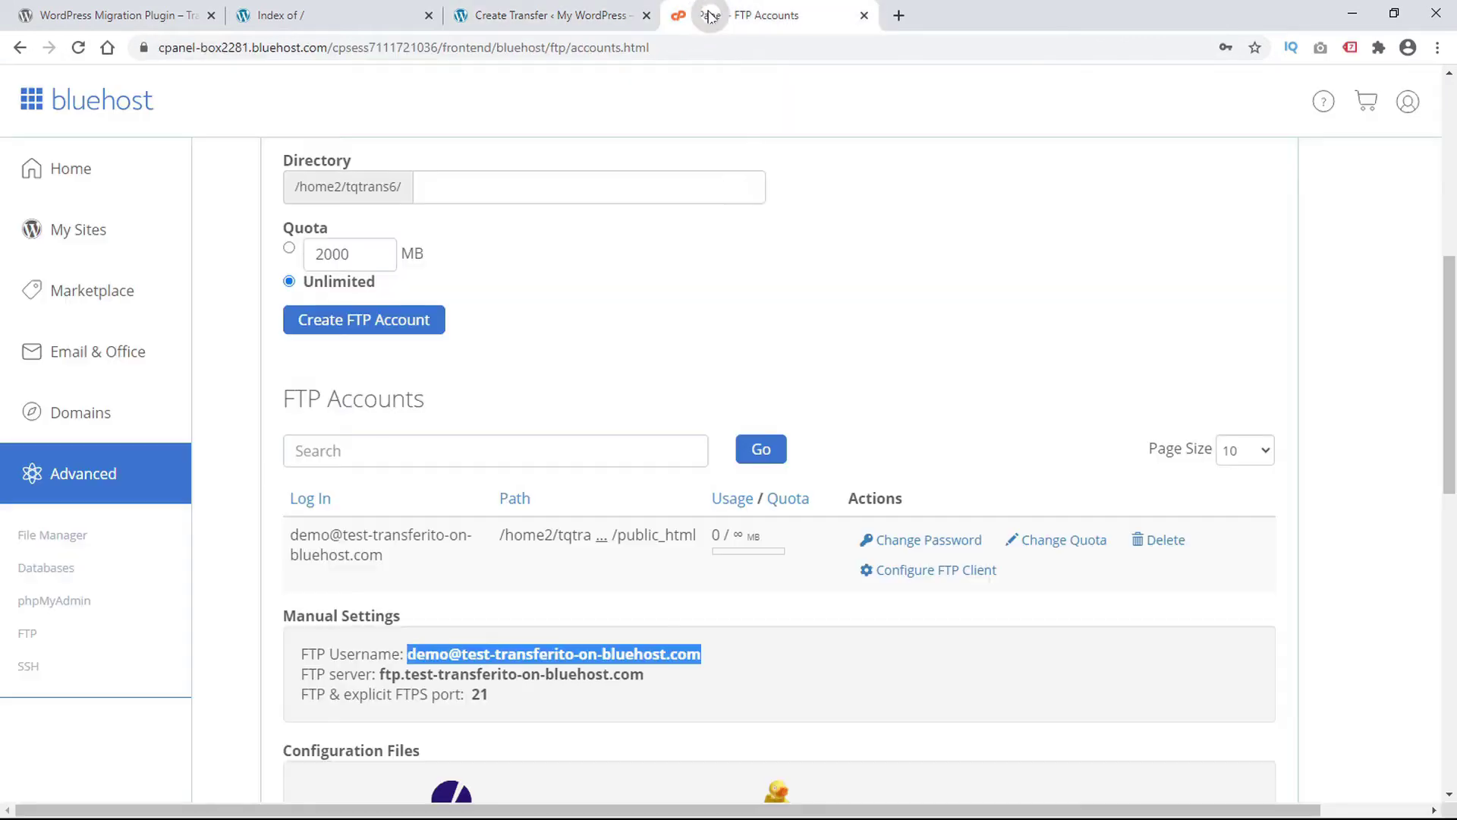
pyautogui.click(94, 470)
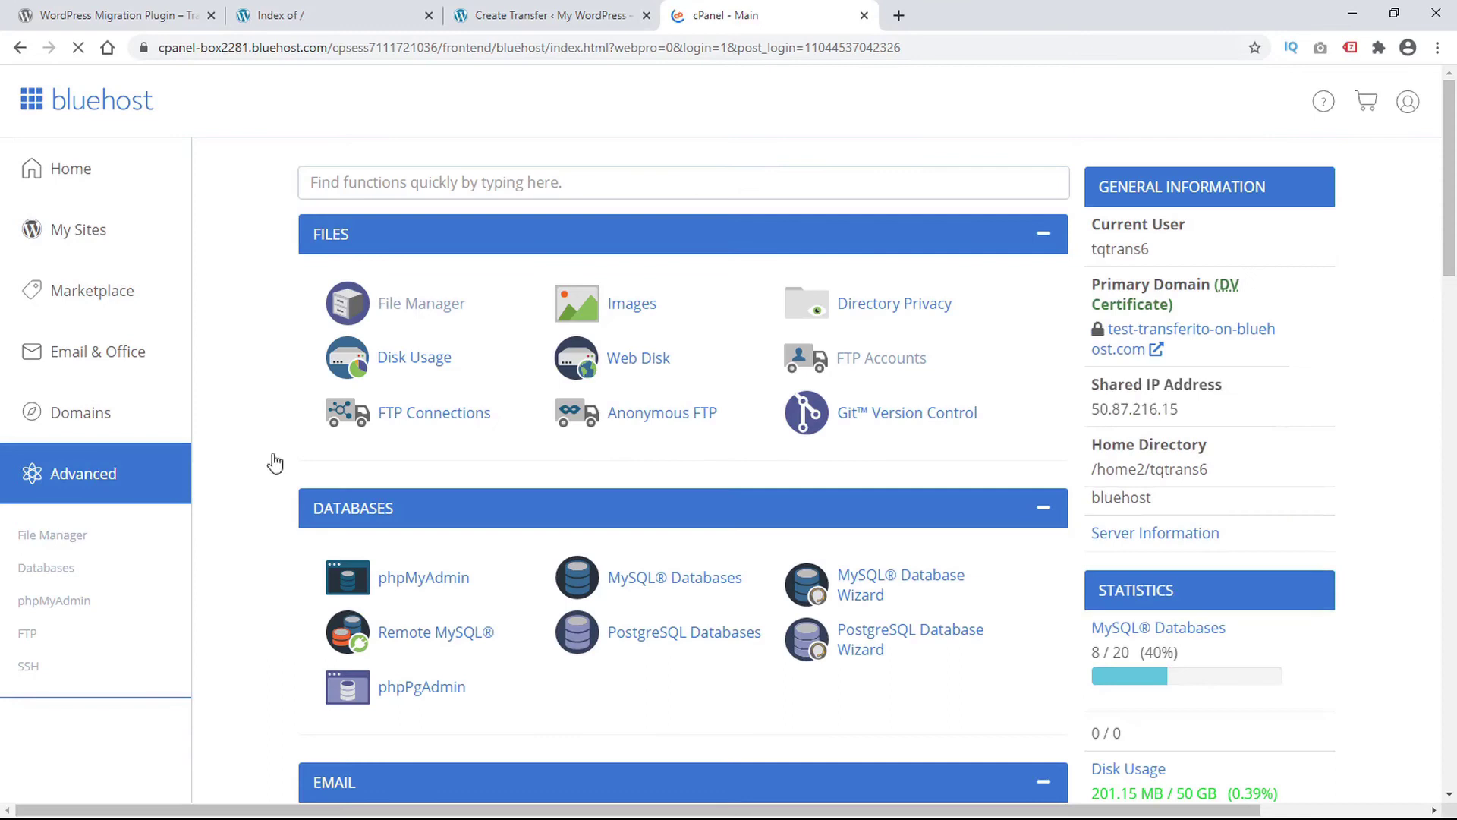
pyautogui.click(858, 597)
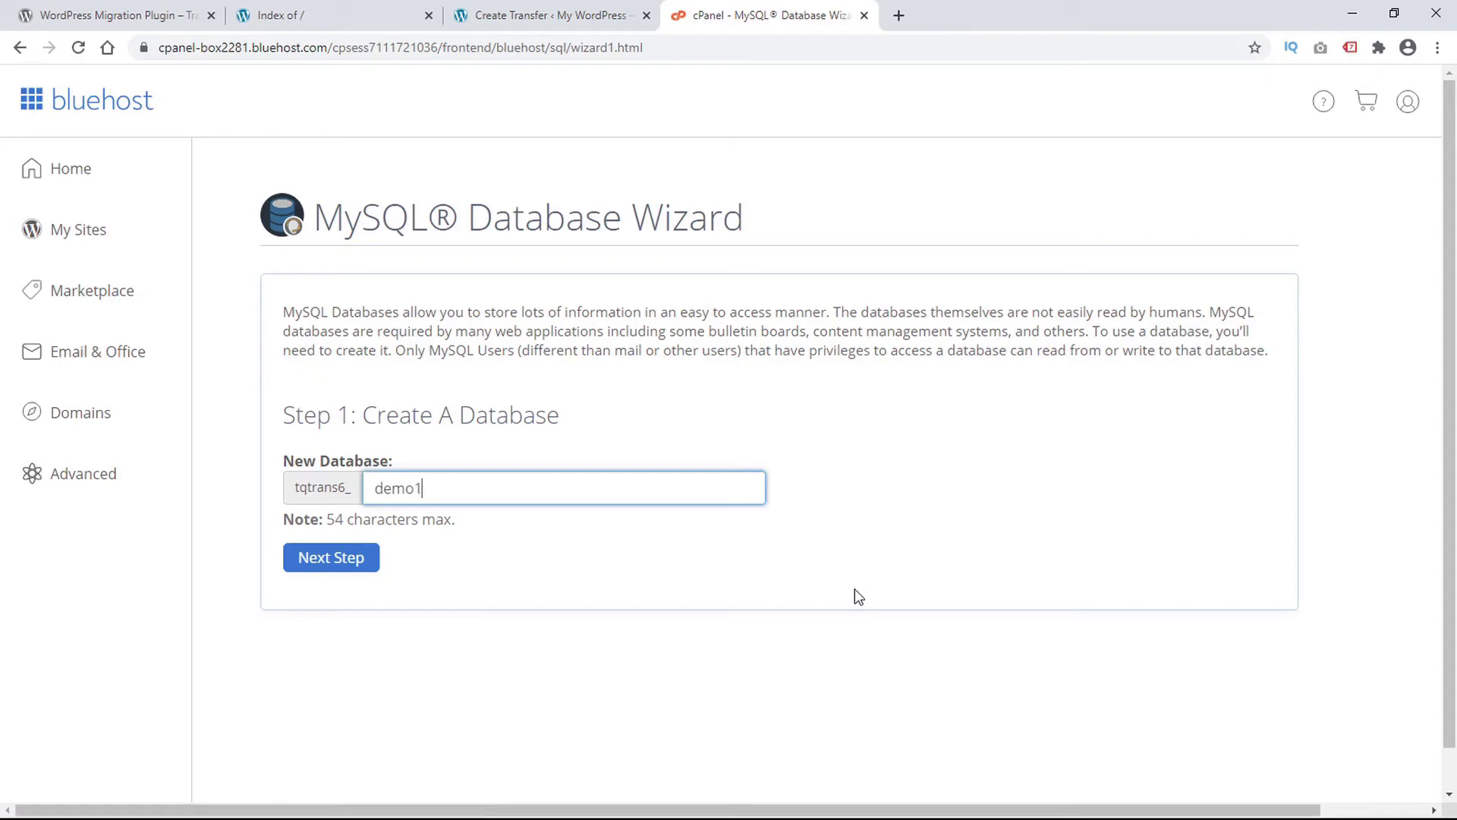
pyautogui.click(332, 556)
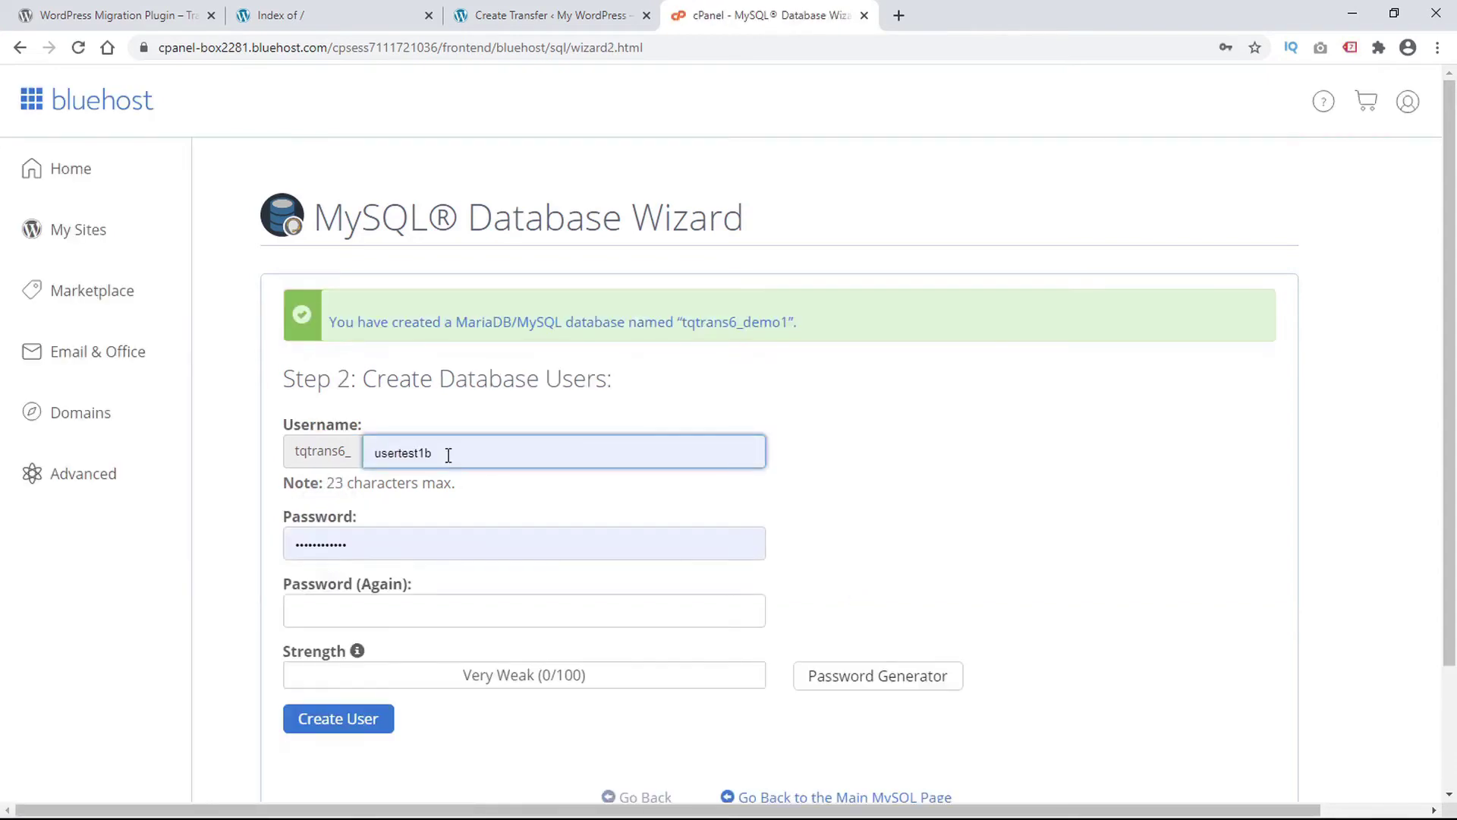
pyautogui.moveTo(445, 453); pyautogui.dragTo(339, 452)
pyautogui.write('demo1')
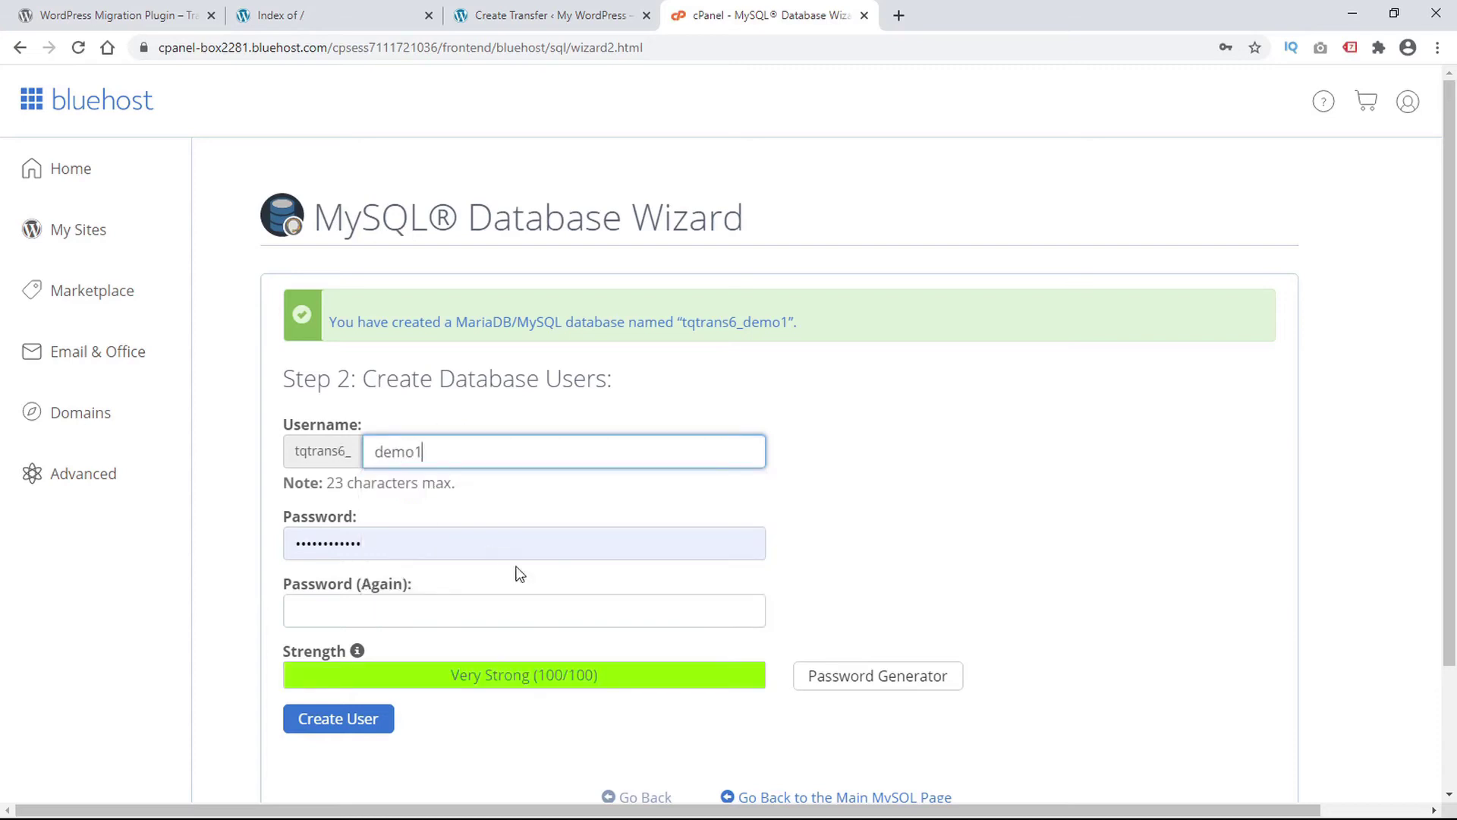
# Step: Generate a database user password, save it under 'db:' in the note, and apply it
pyautogui.click(851, 676)
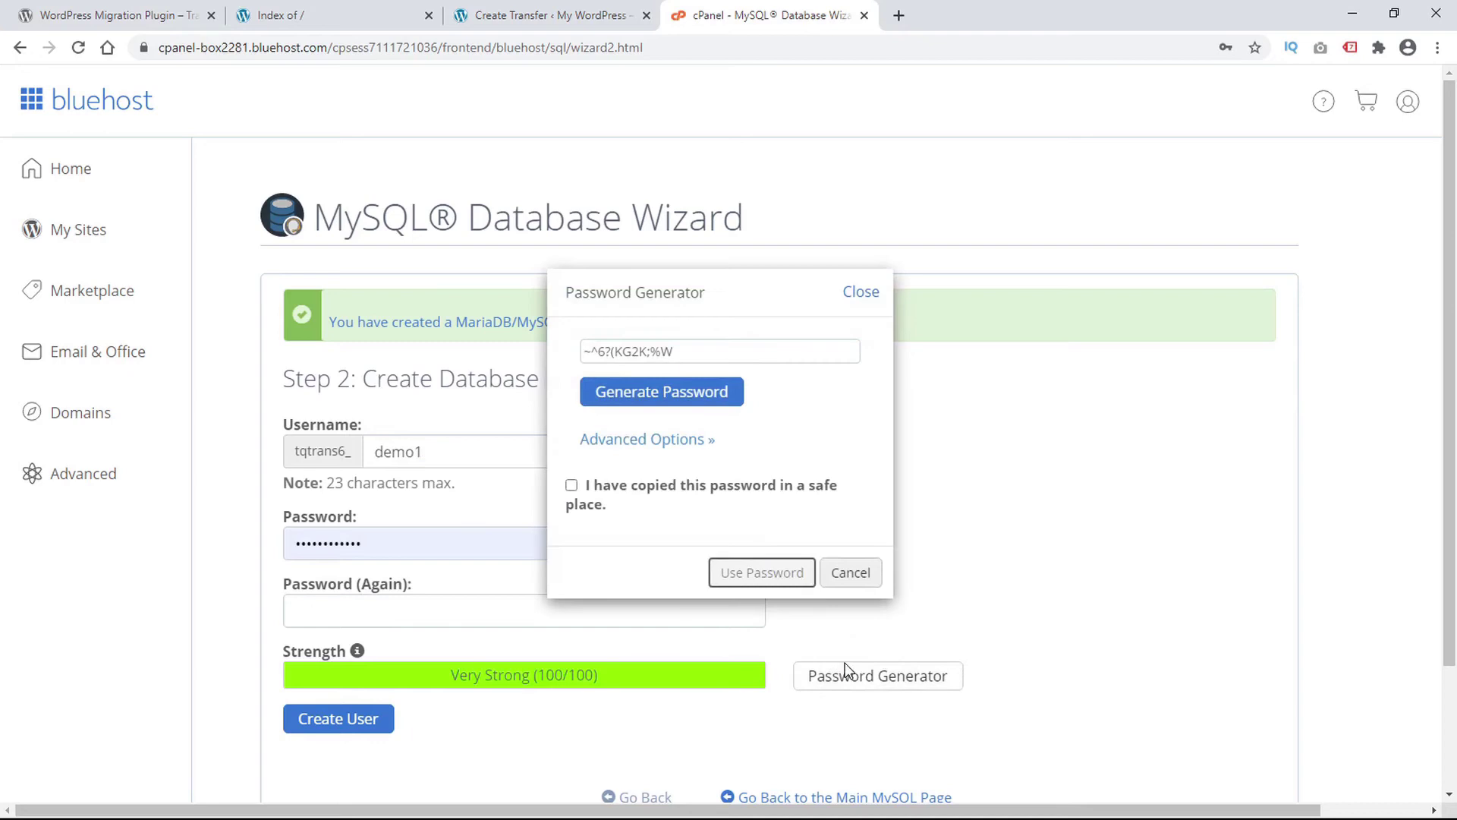
pyautogui.click(706, 396)
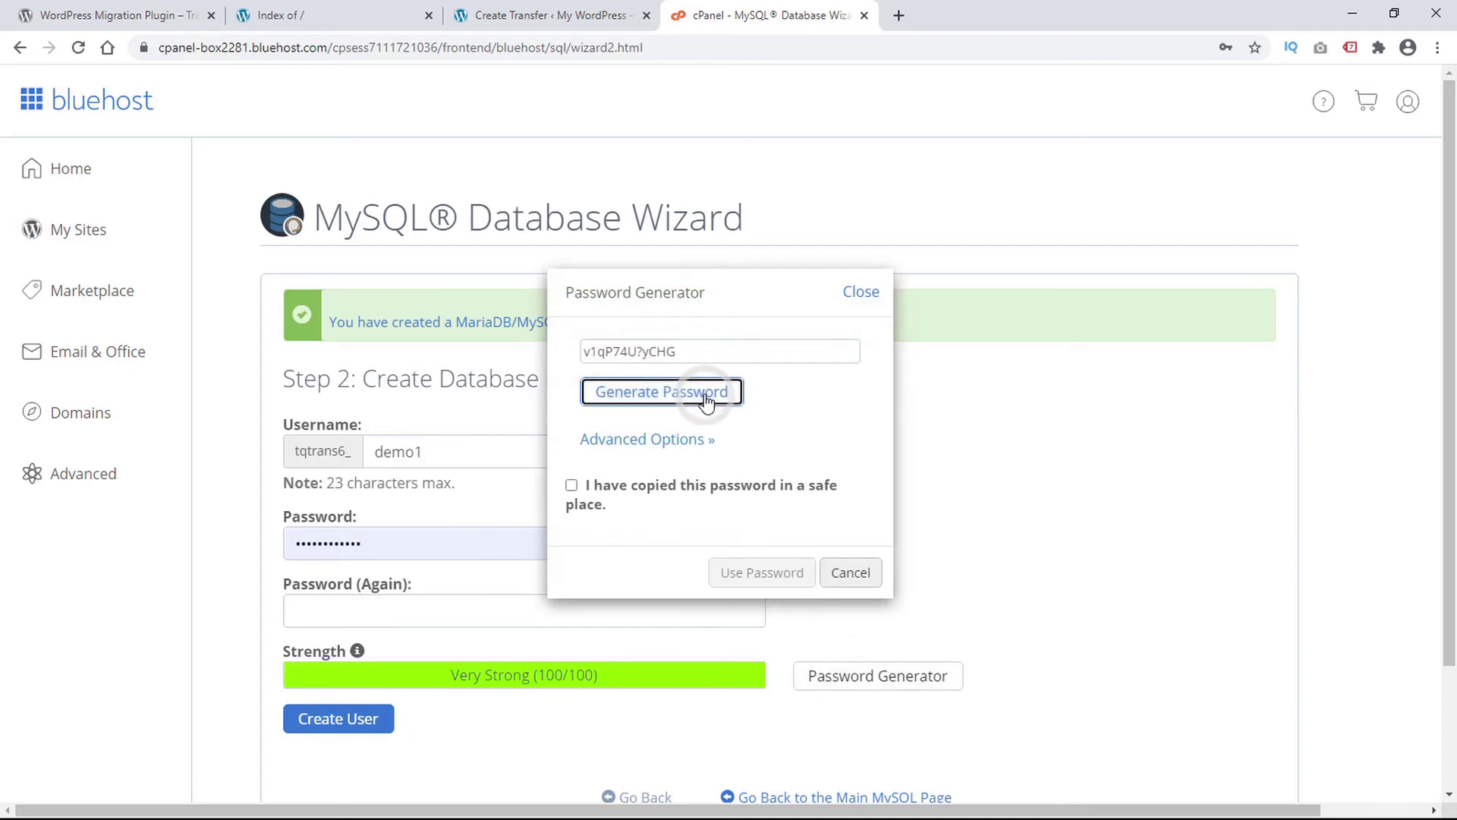
pyautogui.click(699, 346)
pyautogui.hotkey('ctrl', 'a')
pyautogui.hotkey('ctrl', 'c')
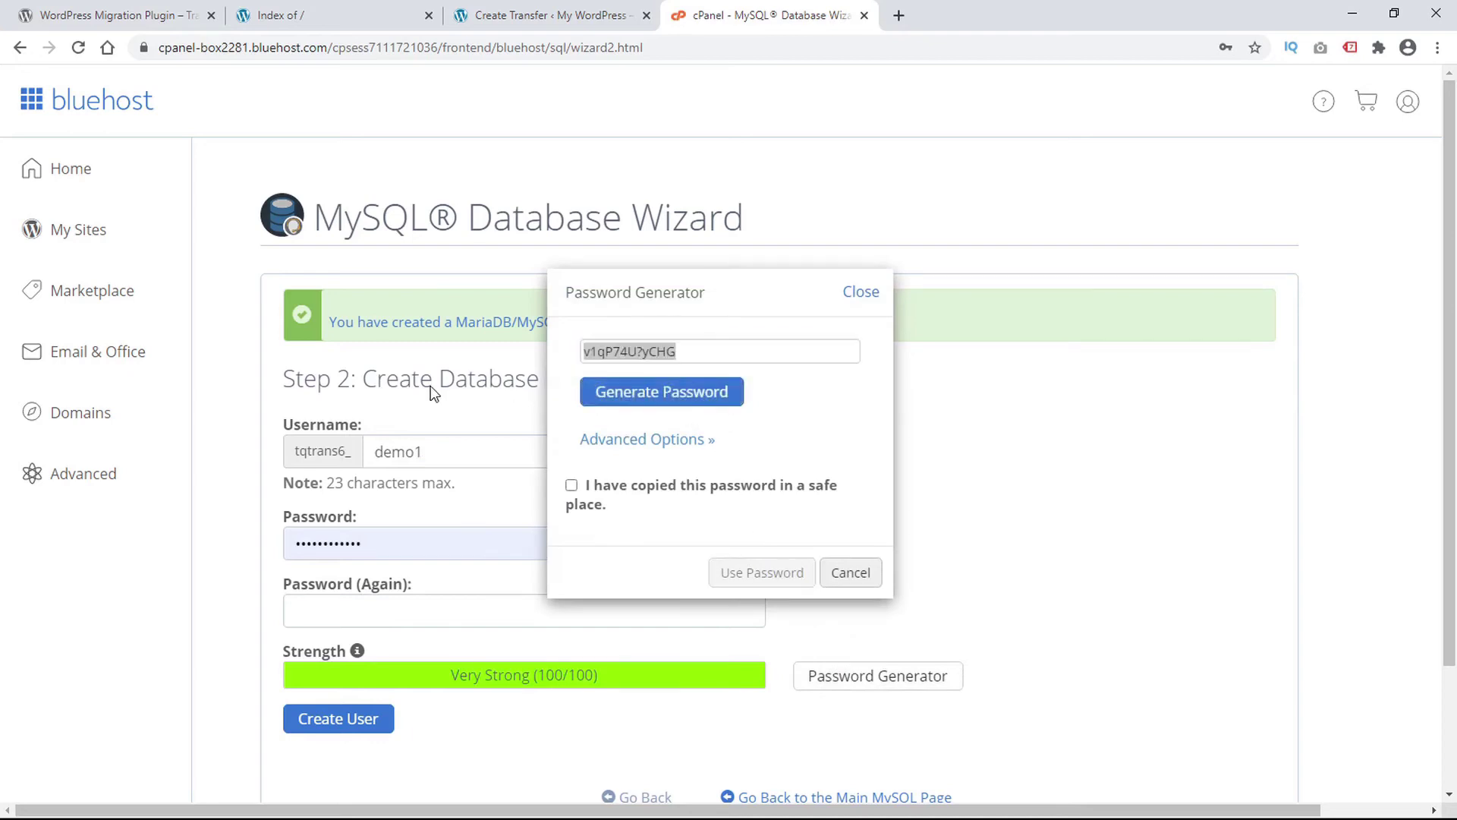
pyautogui.hotkey('alt', 'Tab')
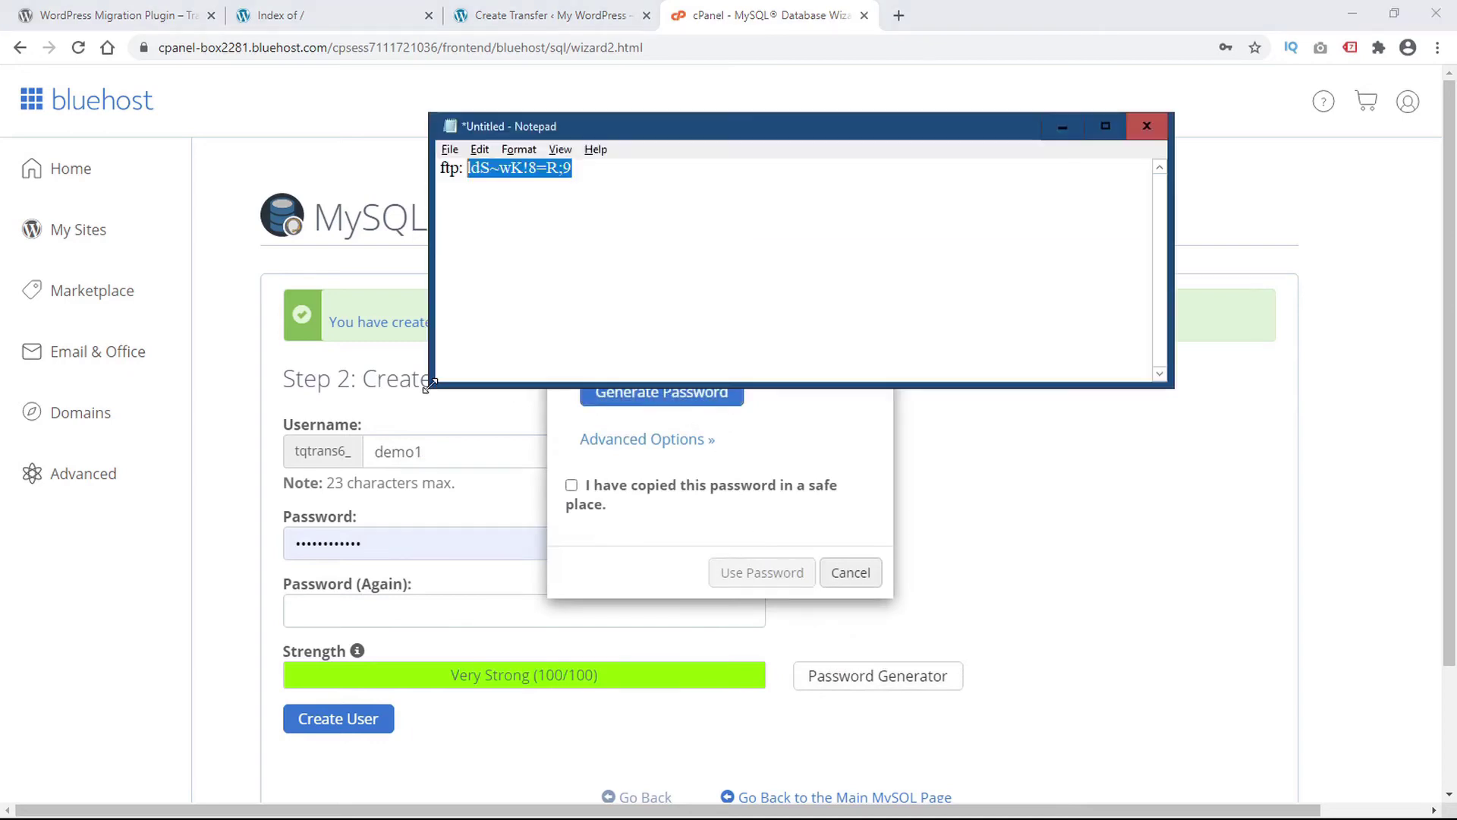
pyautogui.click(585, 224)
pyautogui.write('db')
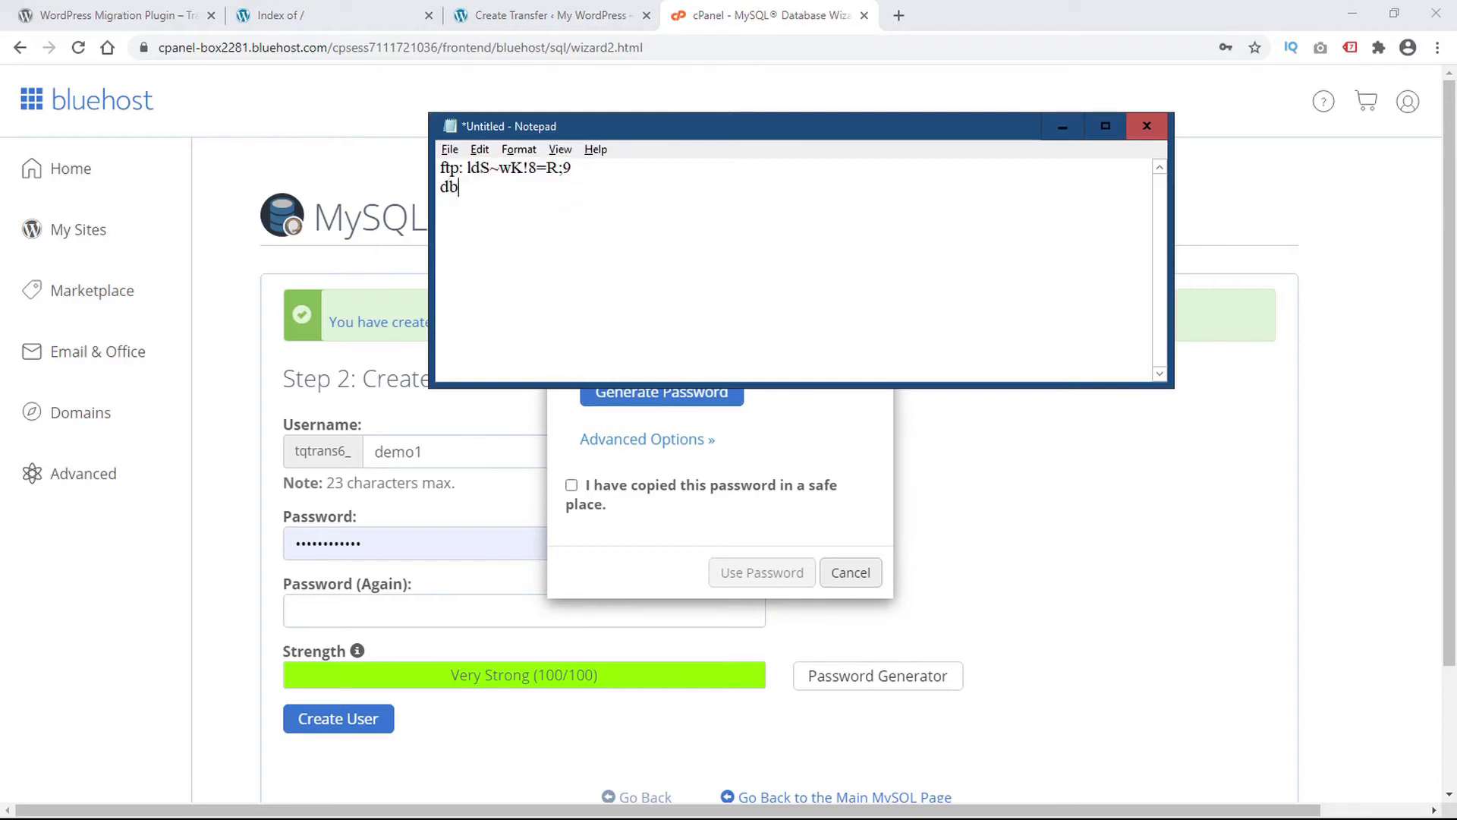
pyautogui.write(':')
pyautogui.hotkey('ctrl', 'v')
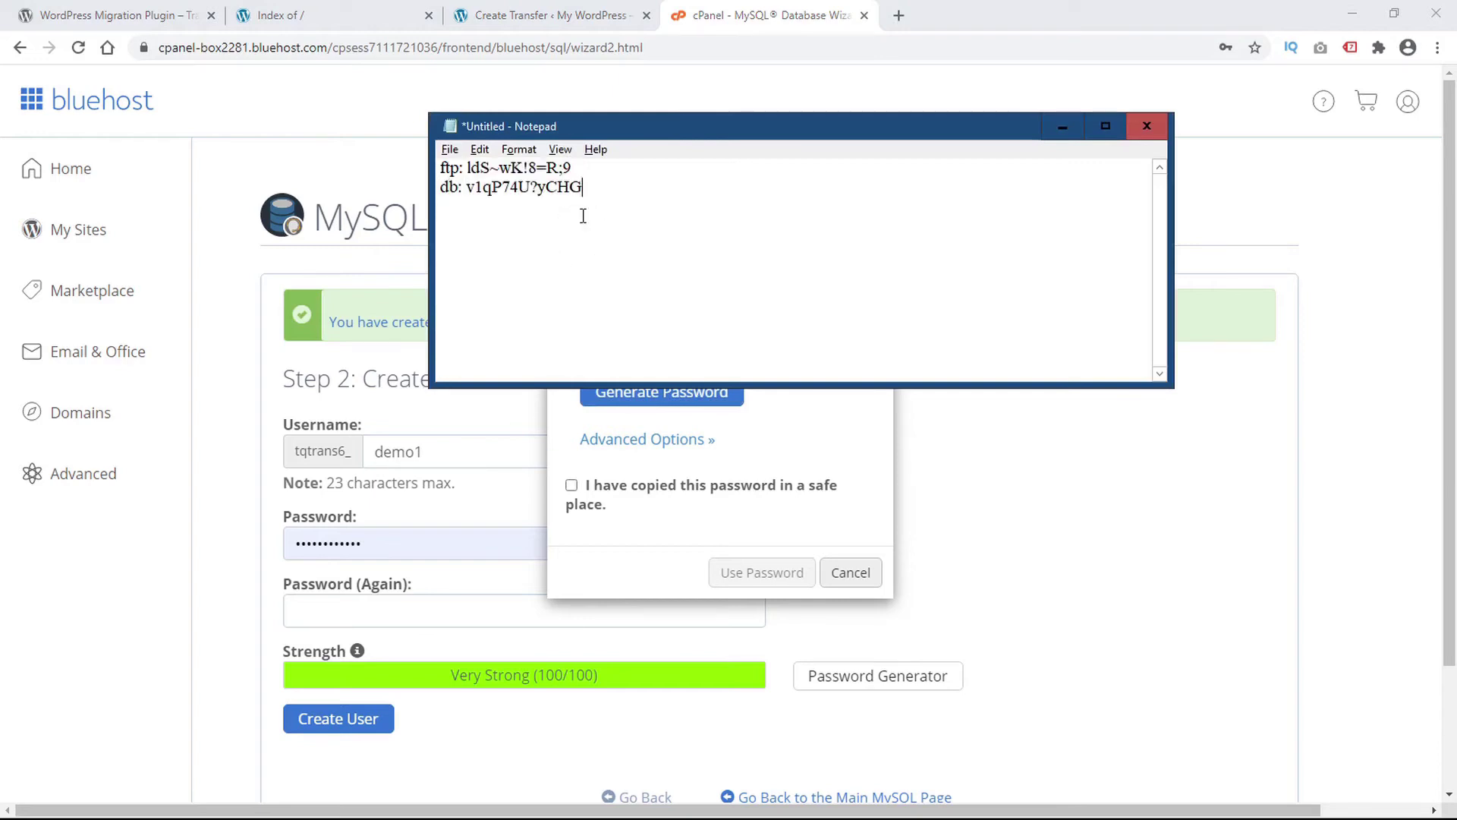
pyautogui.hotkey('alt', 'Tab')
pyautogui.click(572, 488)
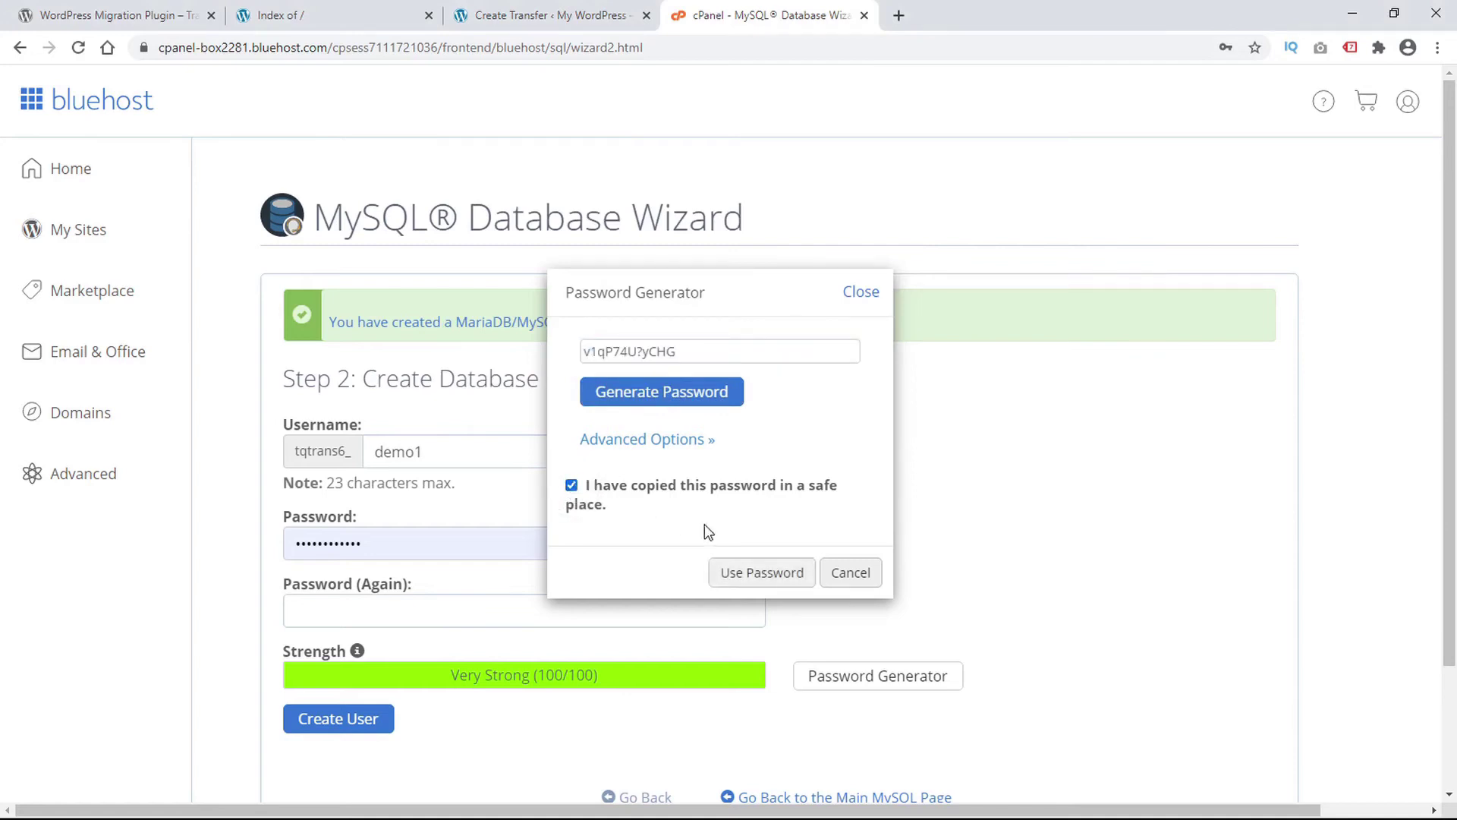
pyautogui.click(780, 574)
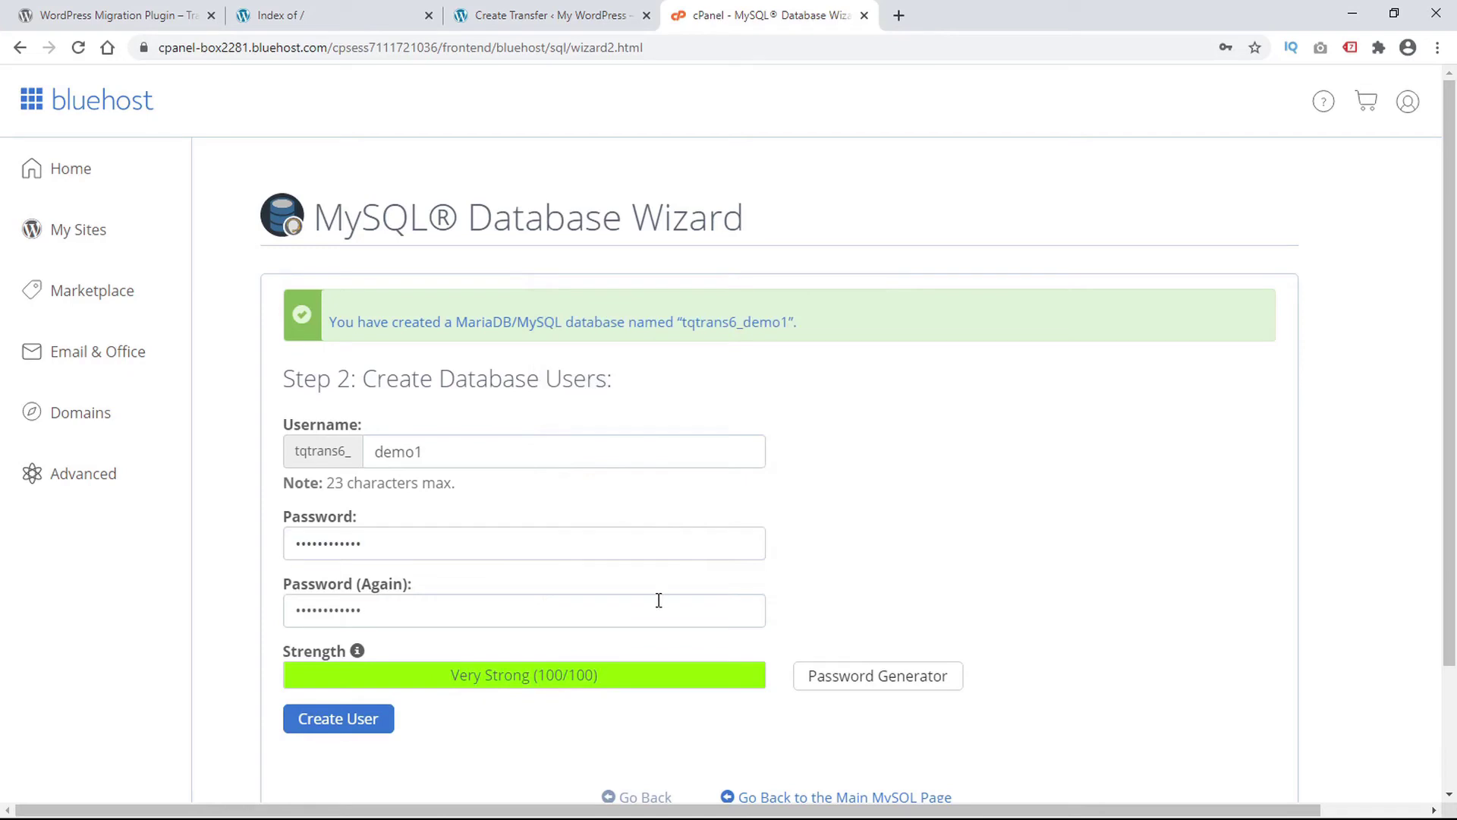
# Step: Create the user and grant it ALL PRIVILEGES on the database
pyautogui.scroll(-1, 400, 622)
pyautogui.click(345, 635)
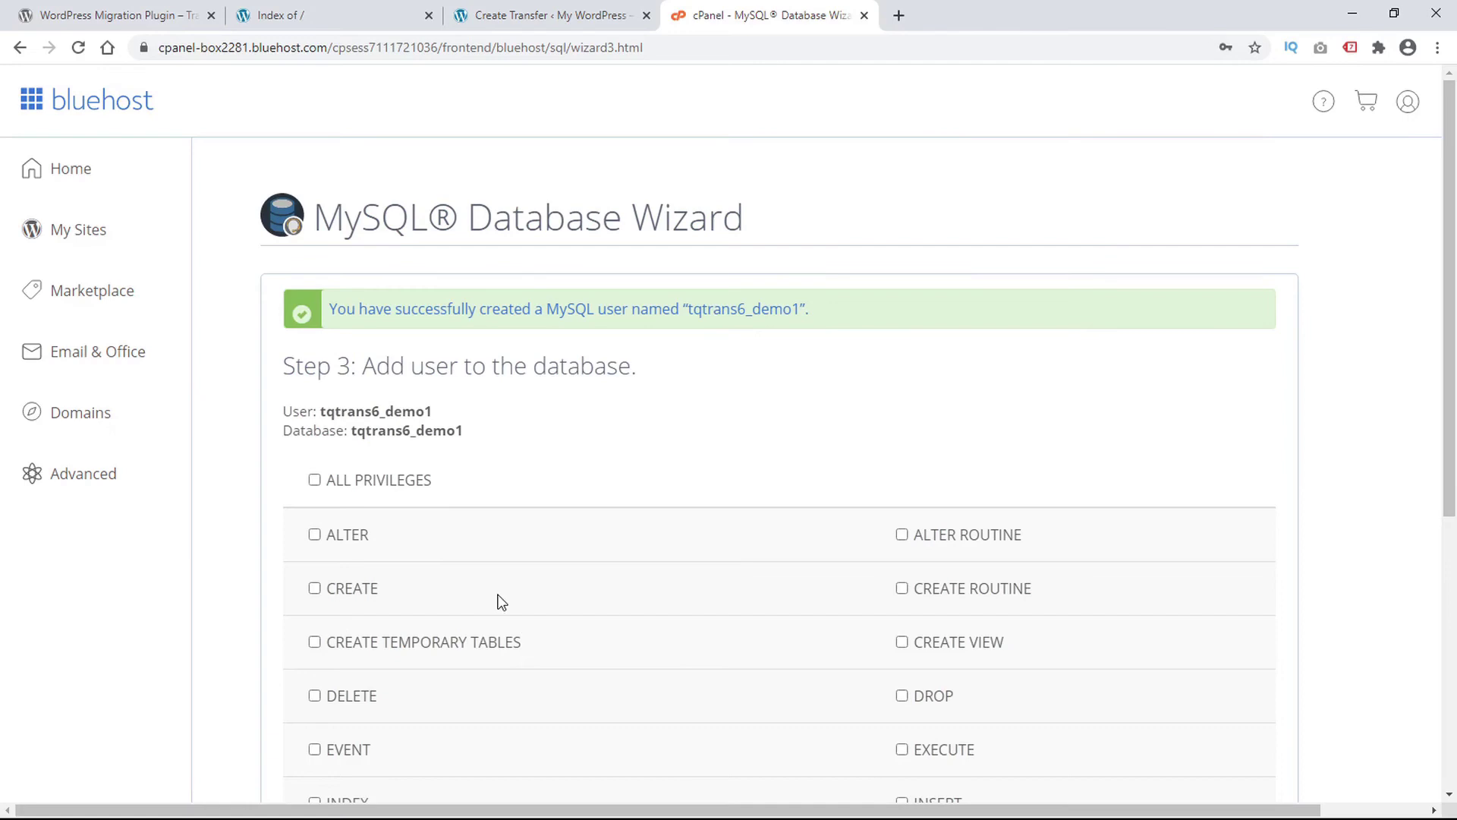
pyautogui.click(315, 480)
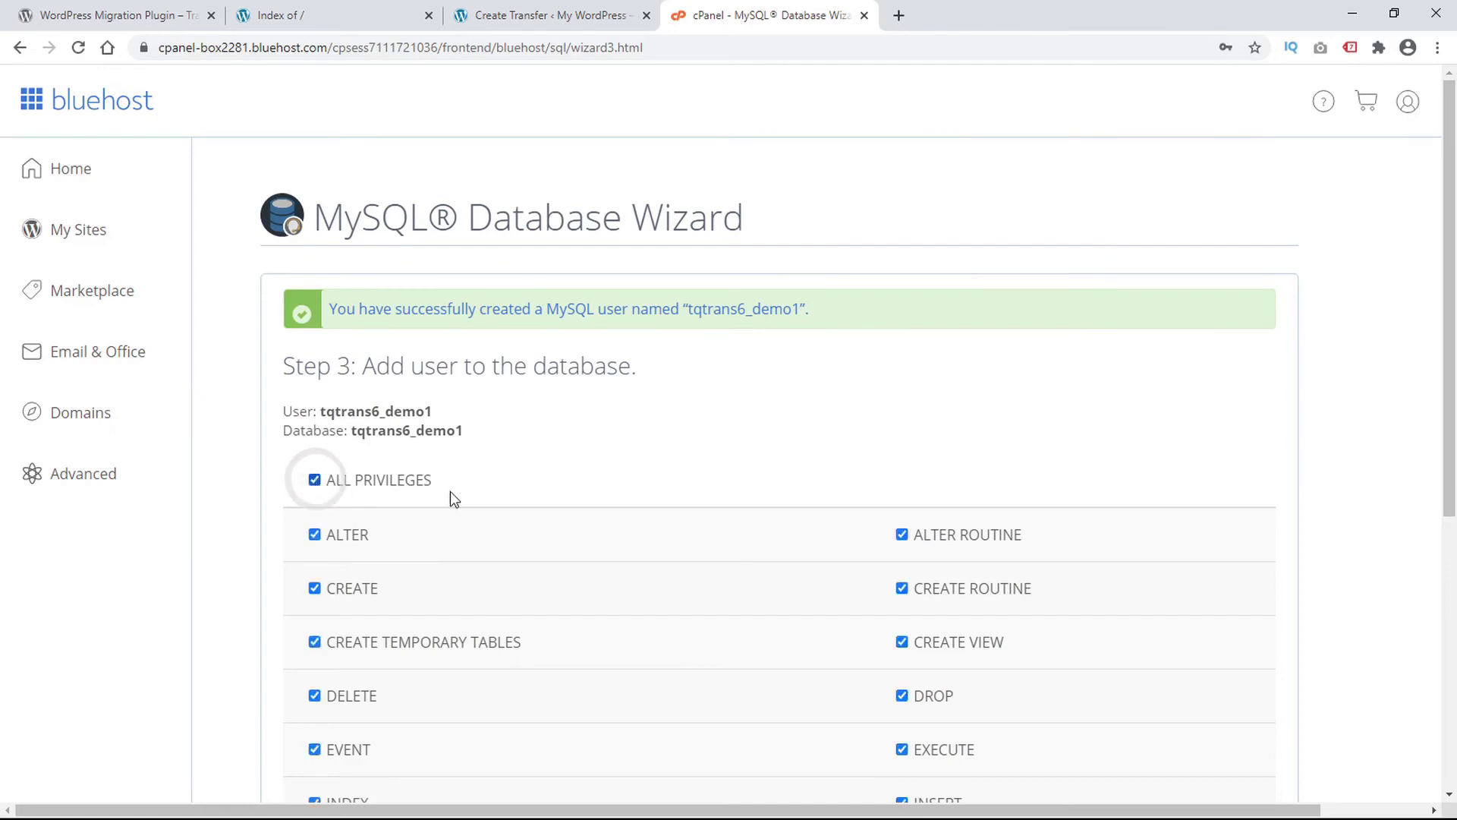
pyautogui.scroll(-5, 523, 492)
pyautogui.click(343, 568)
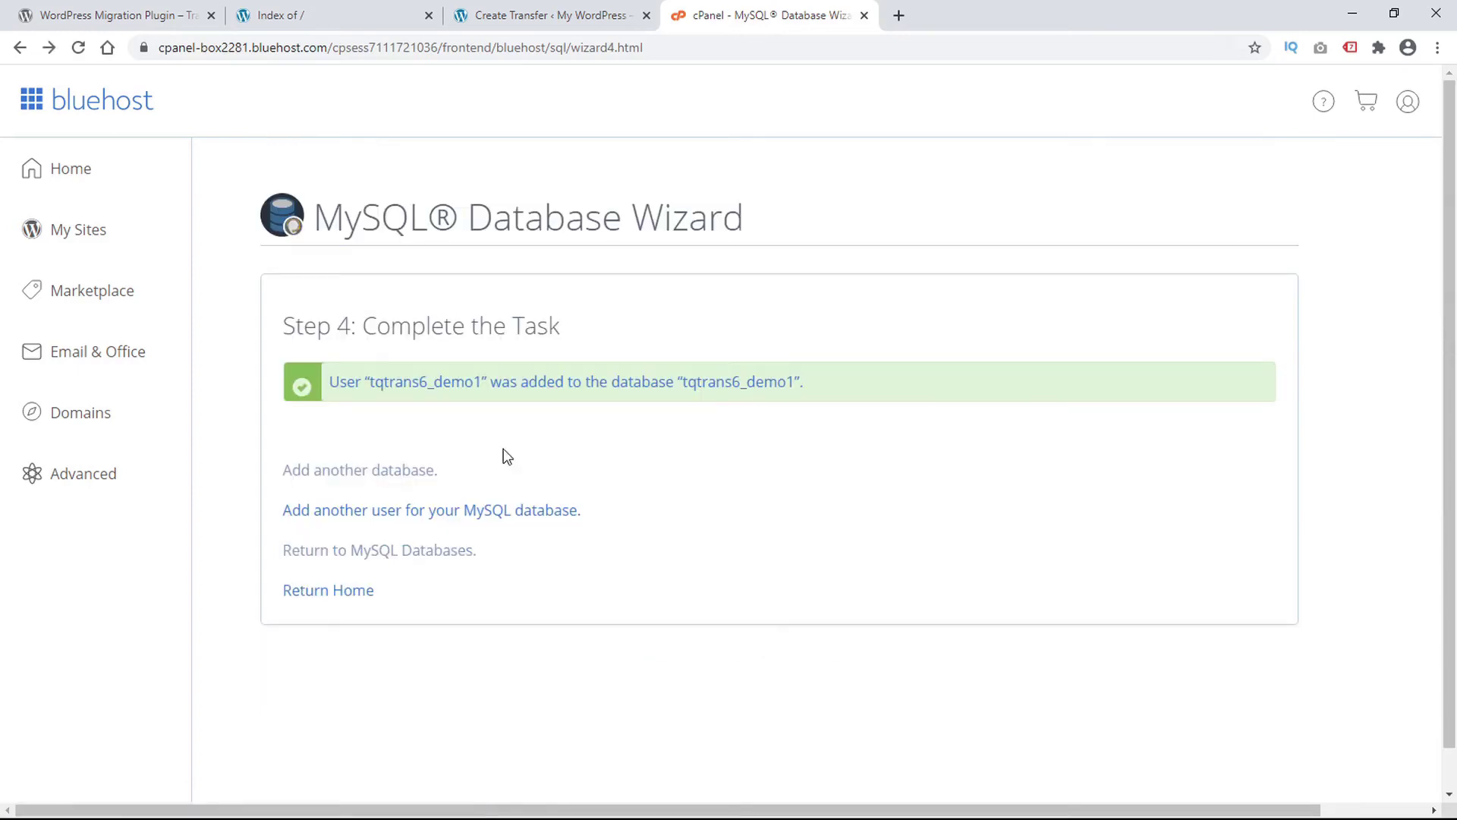
# Step: Enter database host localhost and paste database name tqtrans6_demo1 into Transferito
pyautogui.click(524, 16)
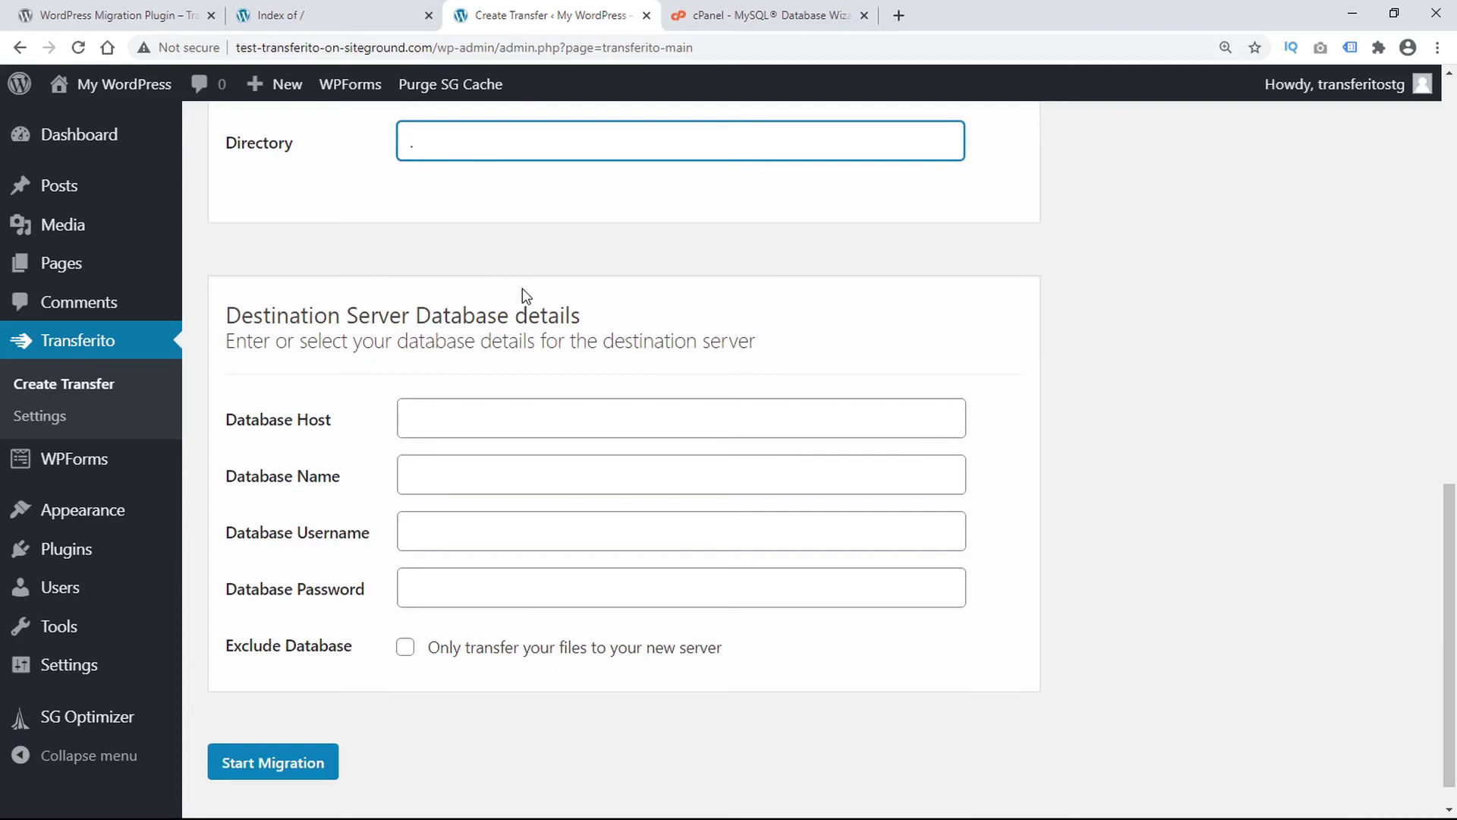
pyautogui.click(437, 418)
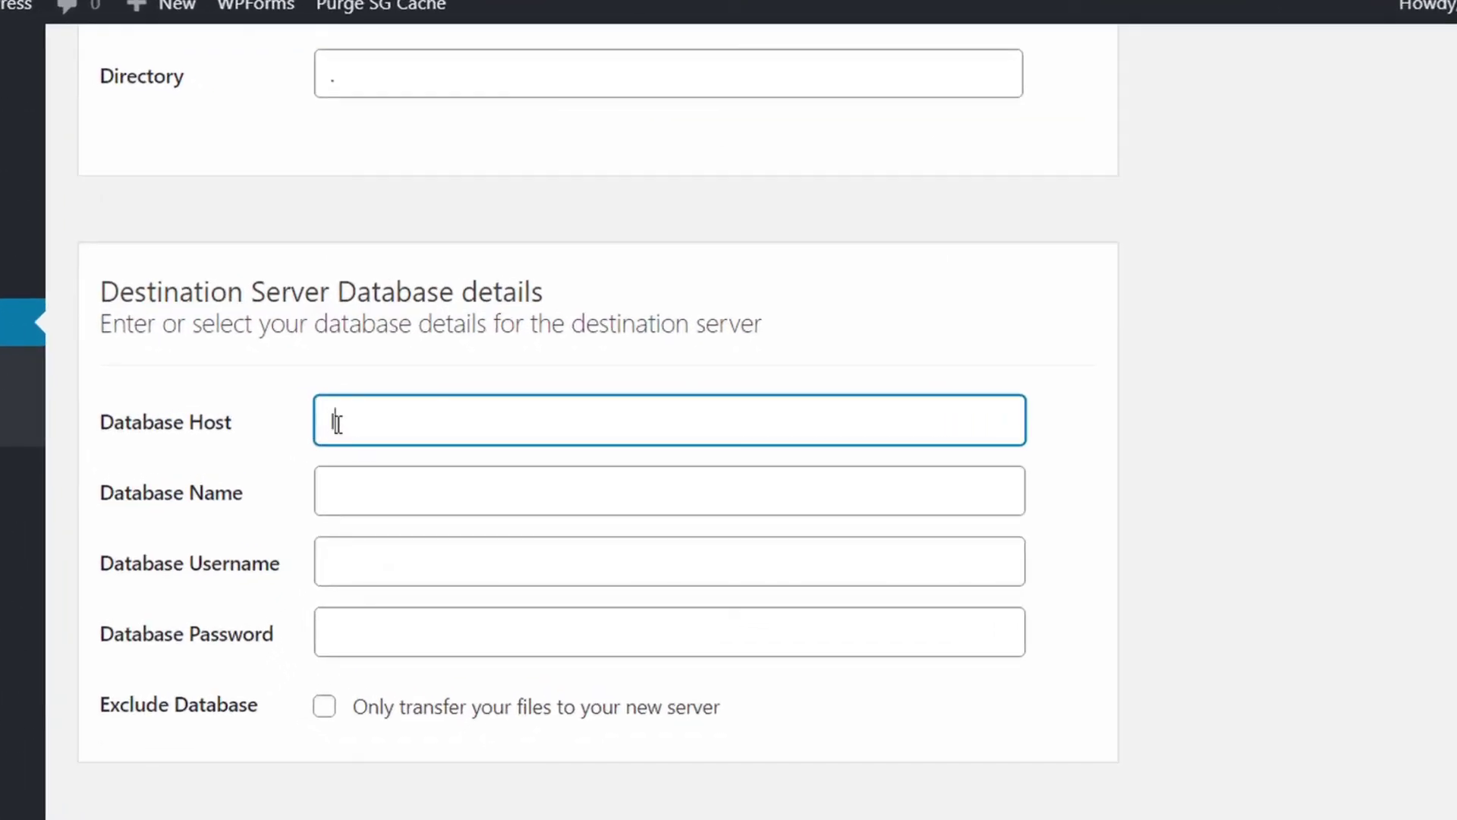
pyautogui.write('localhost')
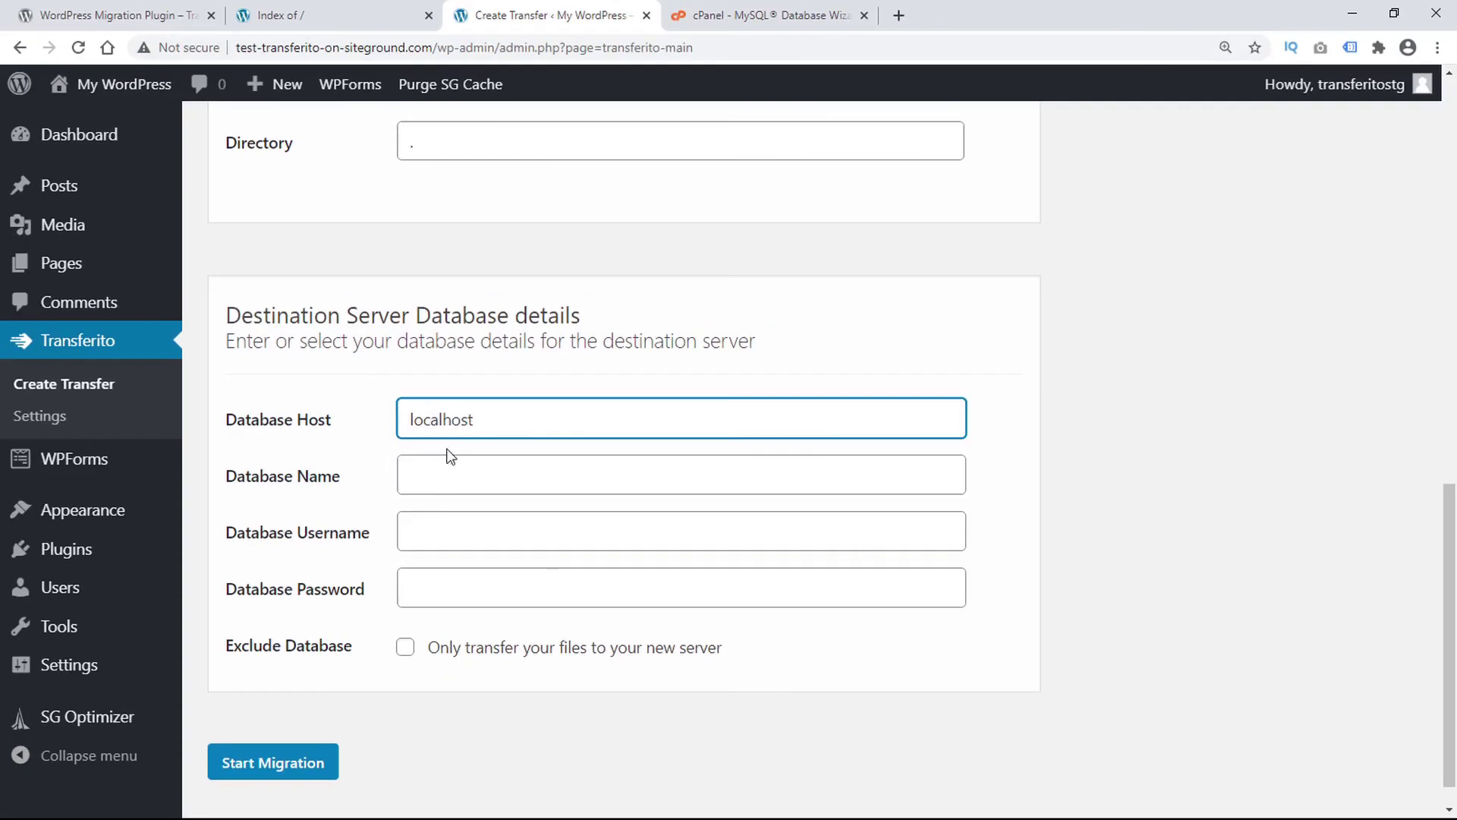
pyautogui.click(394, 487)
pyautogui.click(789, 17)
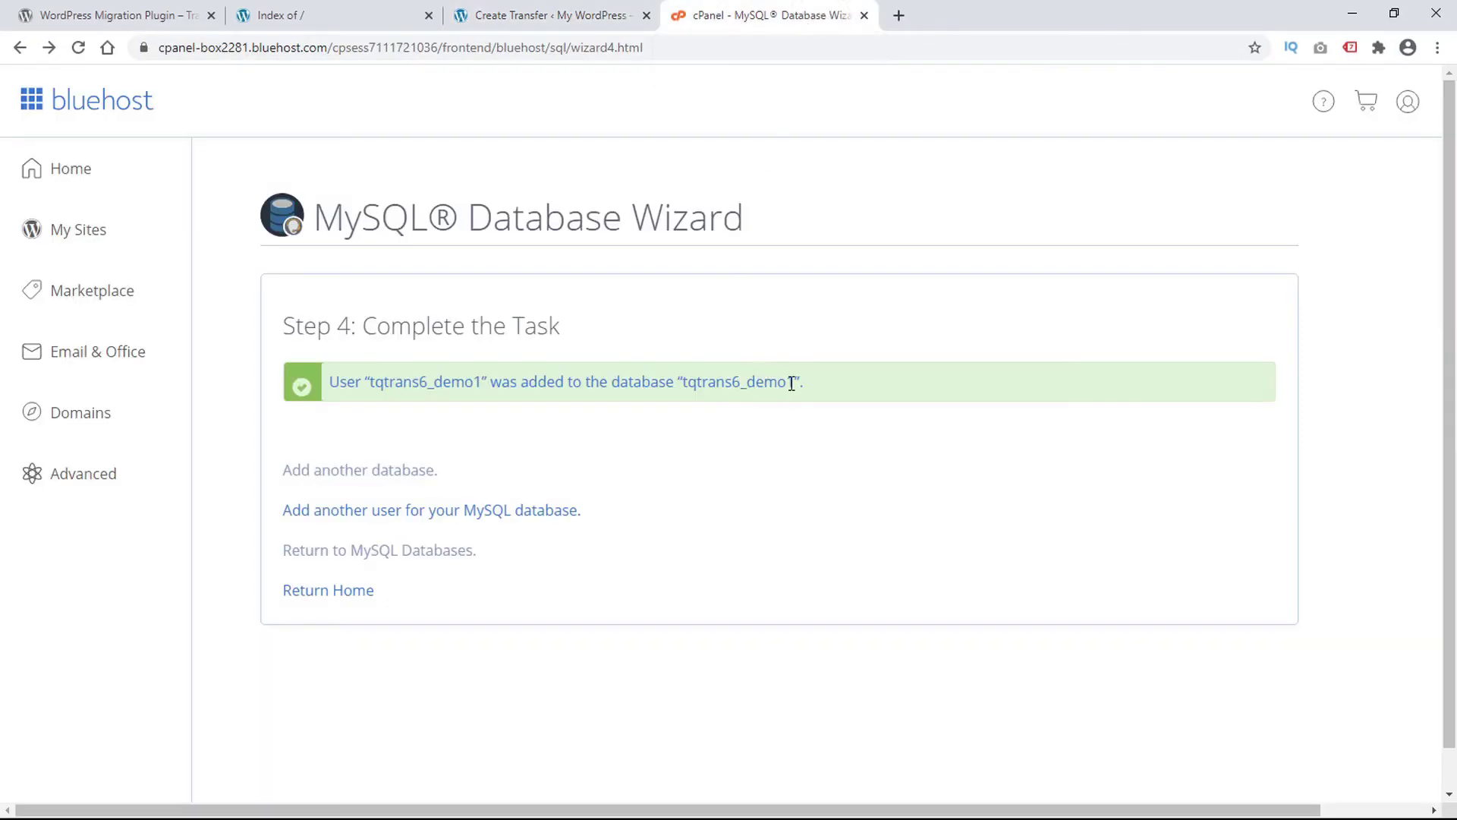
pyautogui.moveTo(793, 383); pyautogui.dragTo(695, 382)
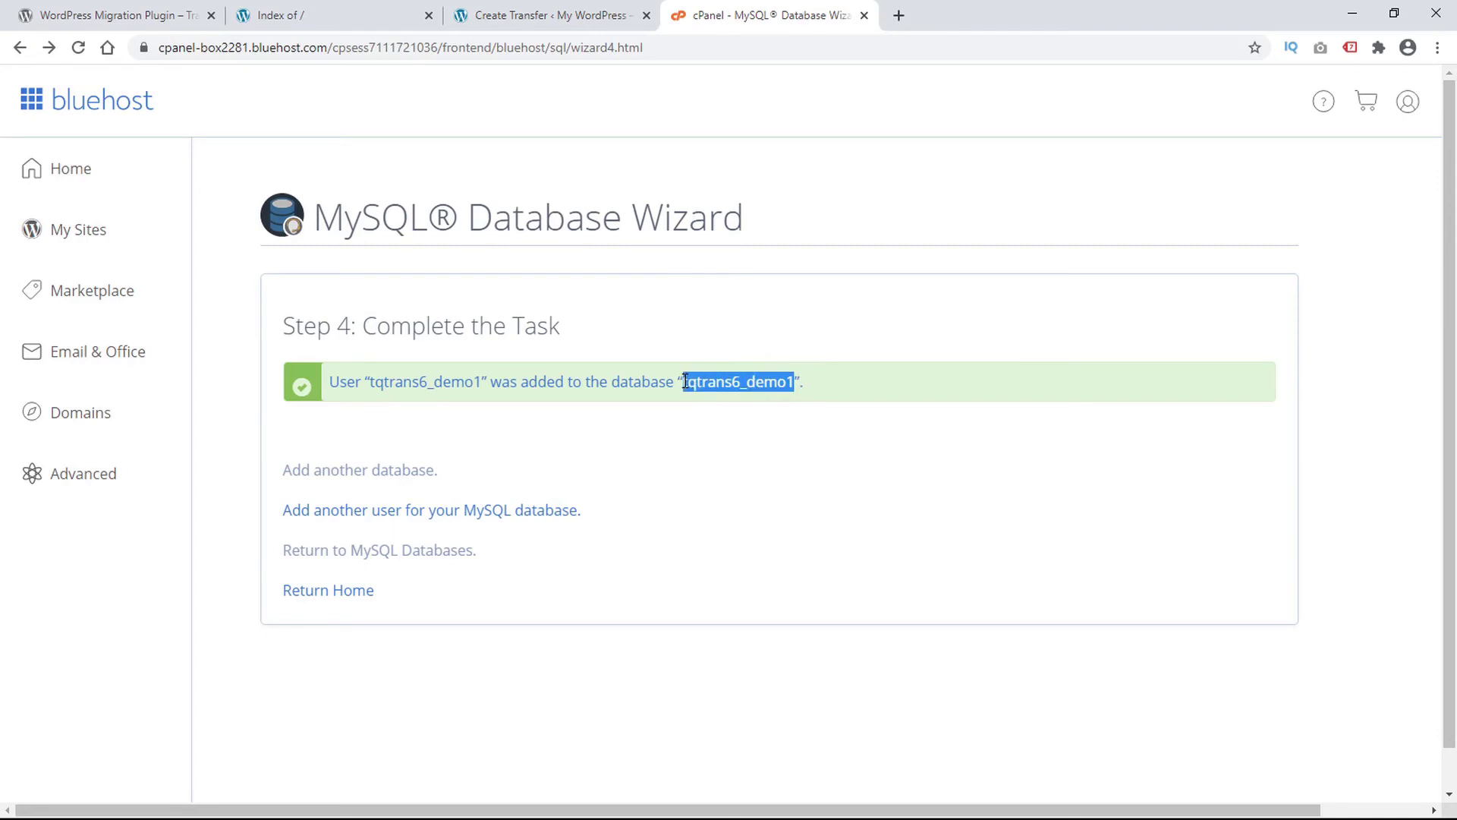
pyautogui.hotkey('ctrl', 'c')
pyautogui.click(562, 15)
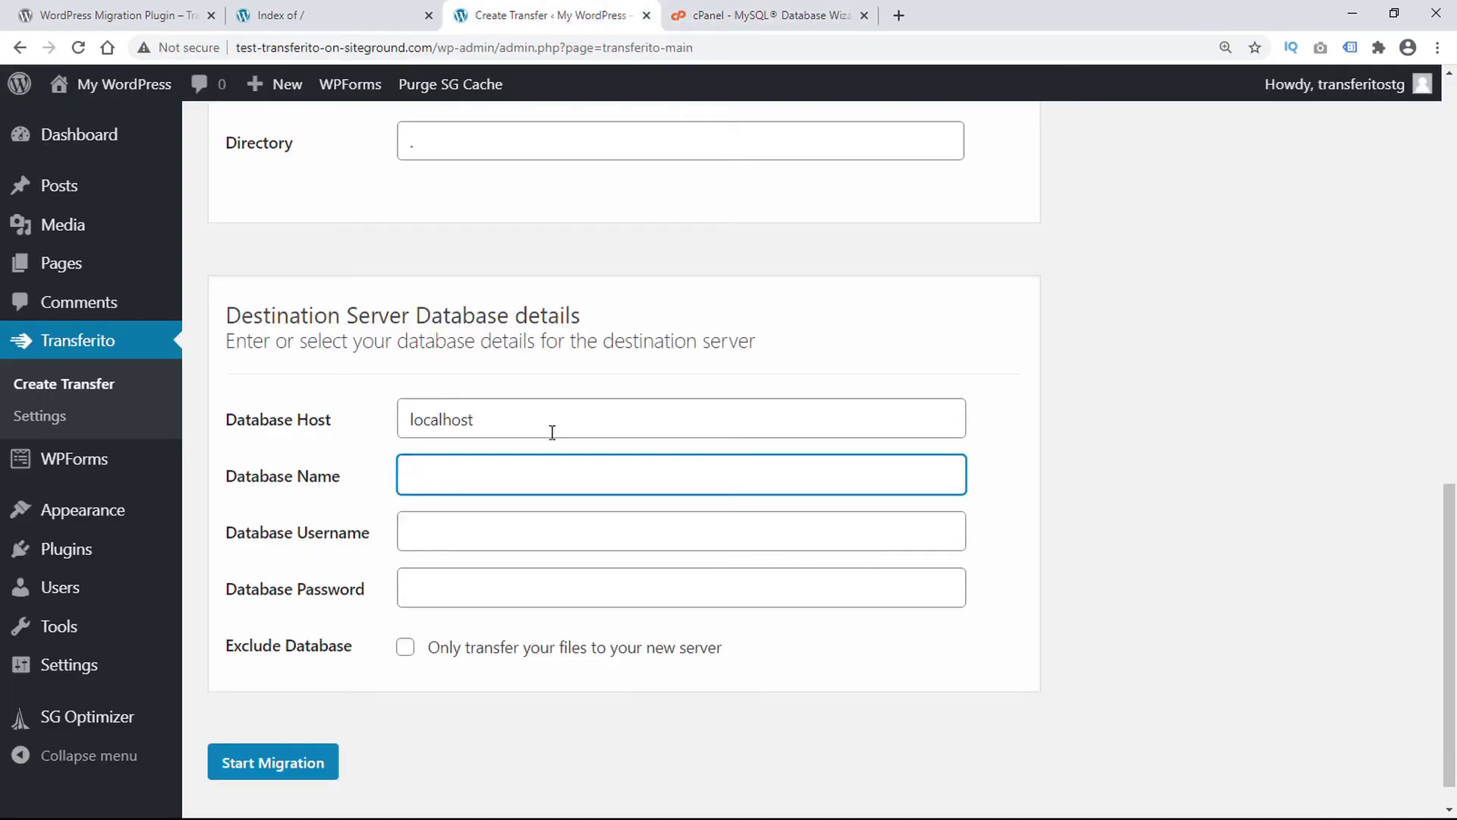
pyautogui.hotkey('ctrl', 'v')
# Step: Paste tqtrans6_demo1 from the cPanel results as the database username
pyautogui.click(466, 540)
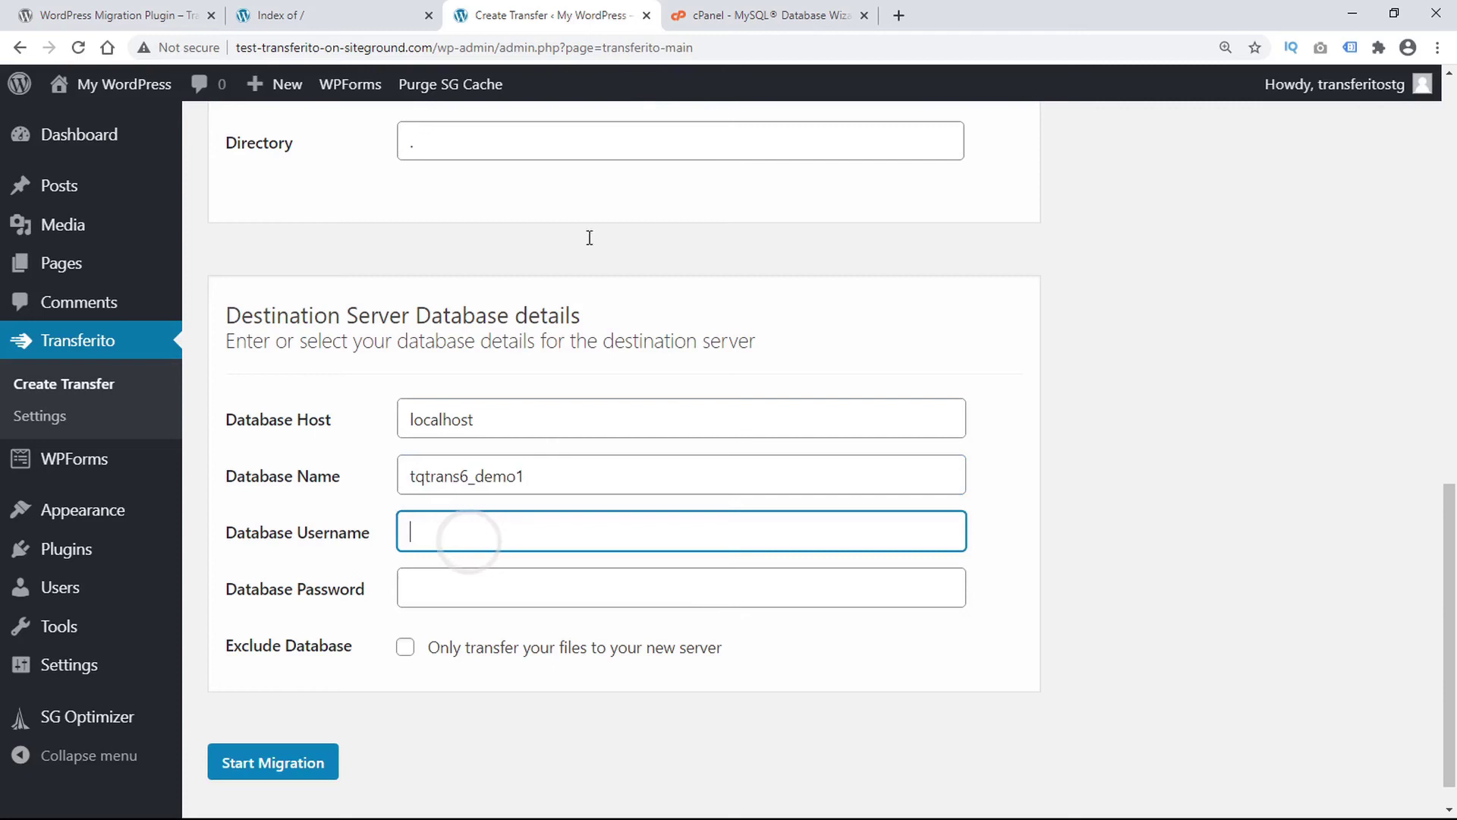
pyautogui.click(735, 19)
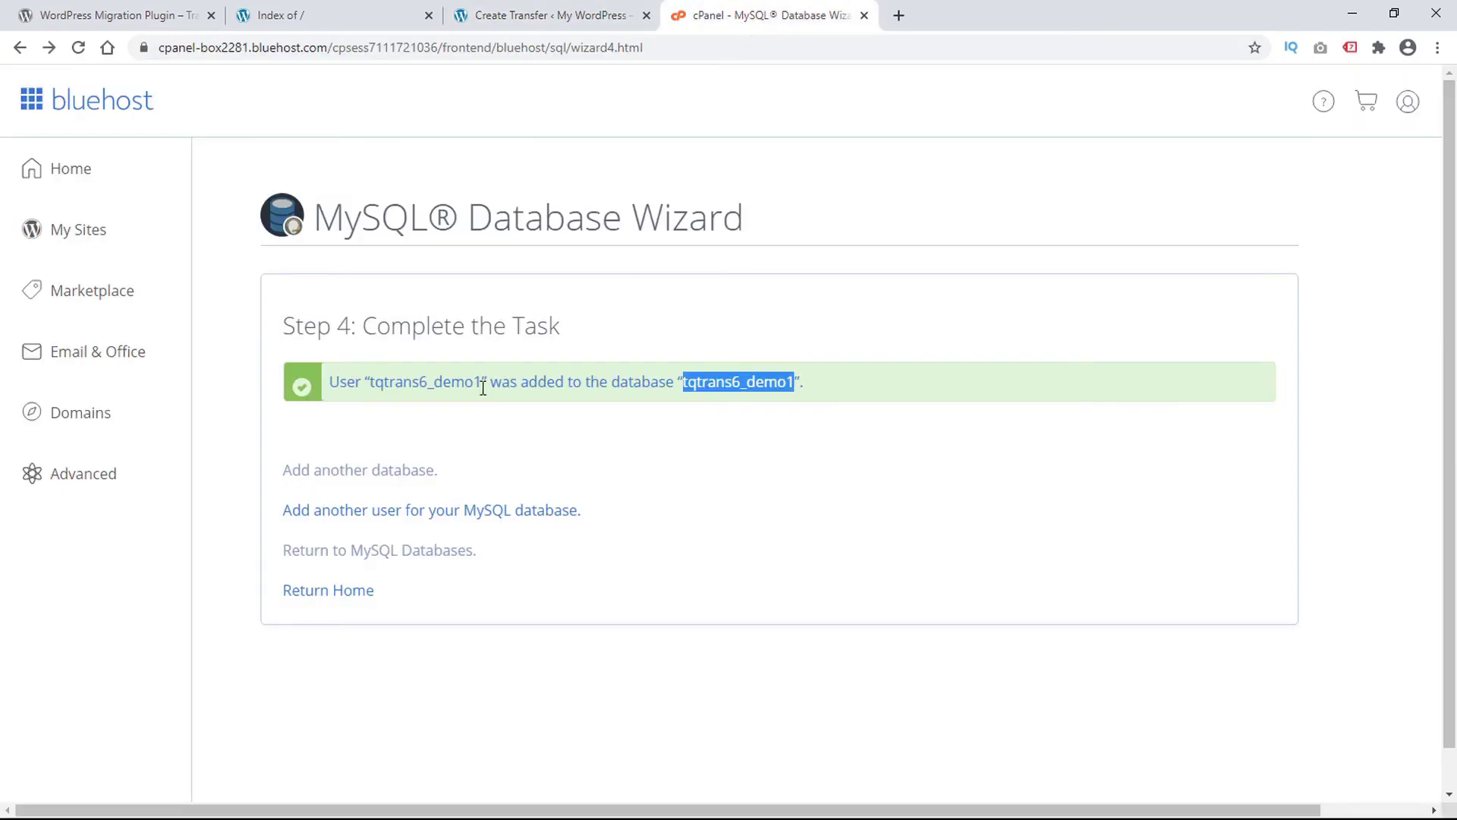
pyautogui.moveTo(483, 387); pyautogui.dragTo(370, 380)
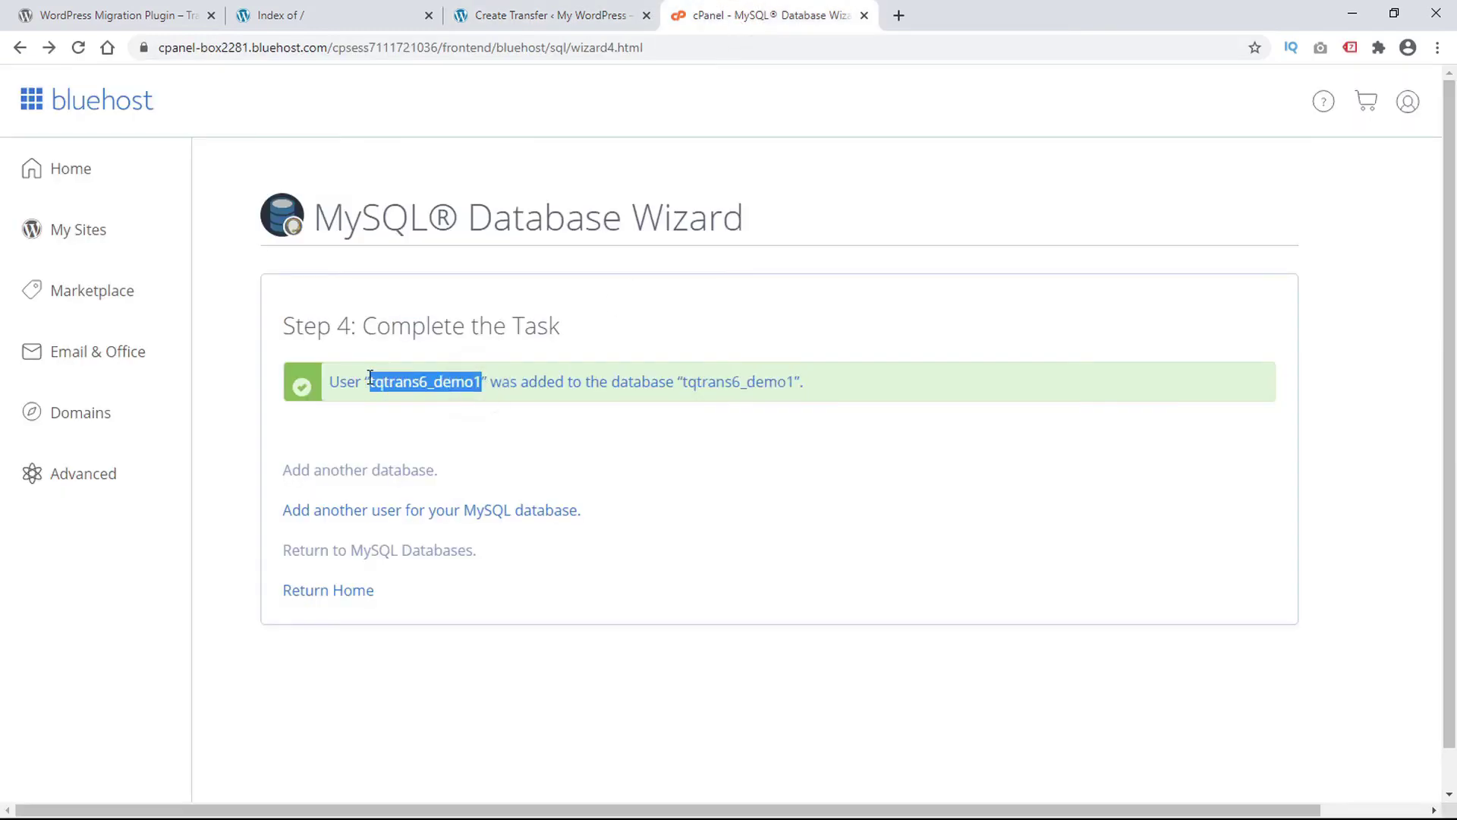
pyautogui.hotkey('ctrl', 'c')
pyautogui.click(546, 15)
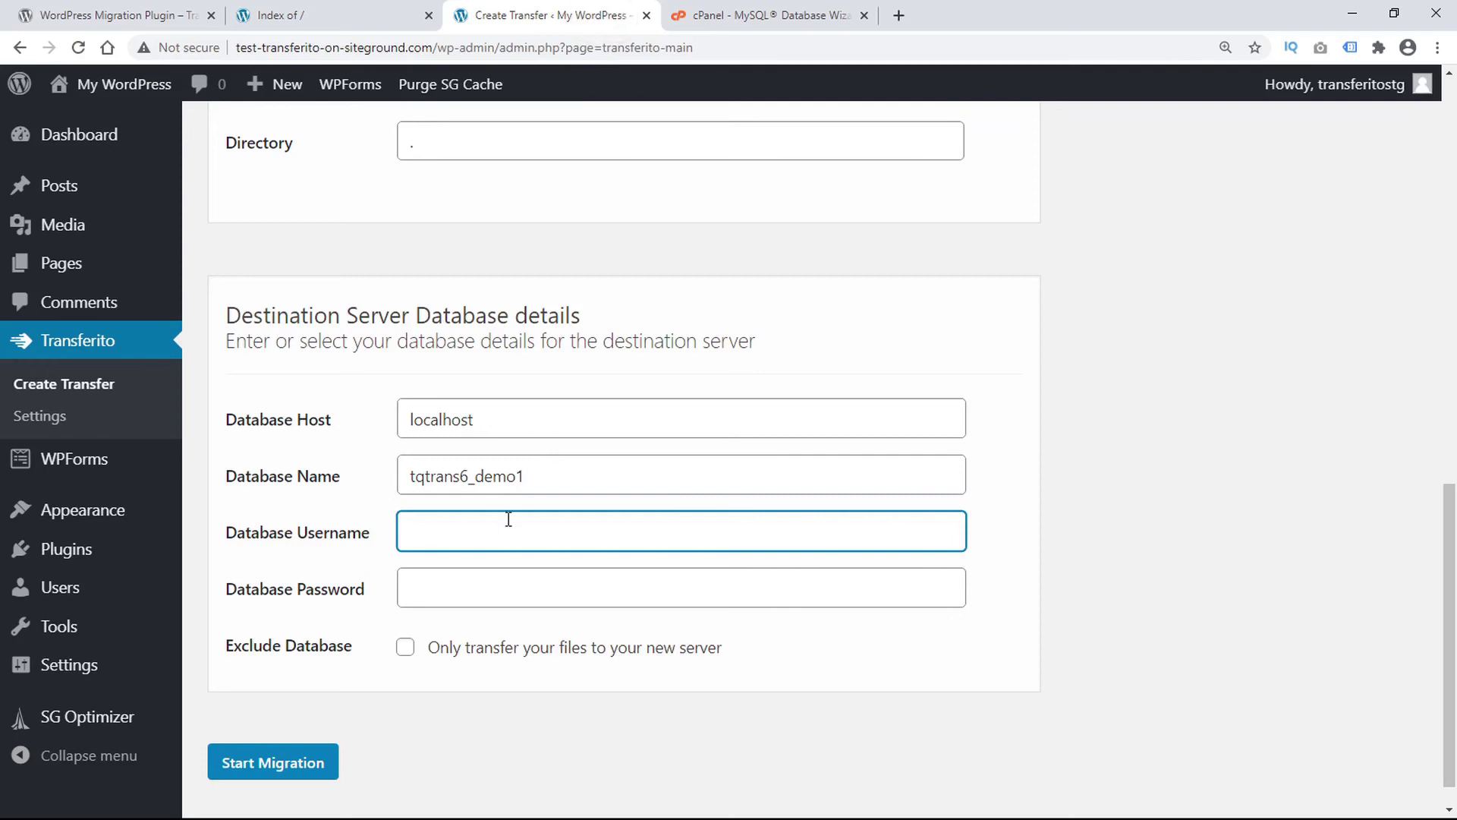
pyautogui.hotkey('ctrl', 'v')
# Step: Paste the saved database password from the note into the password field
pyautogui.click(488, 587)
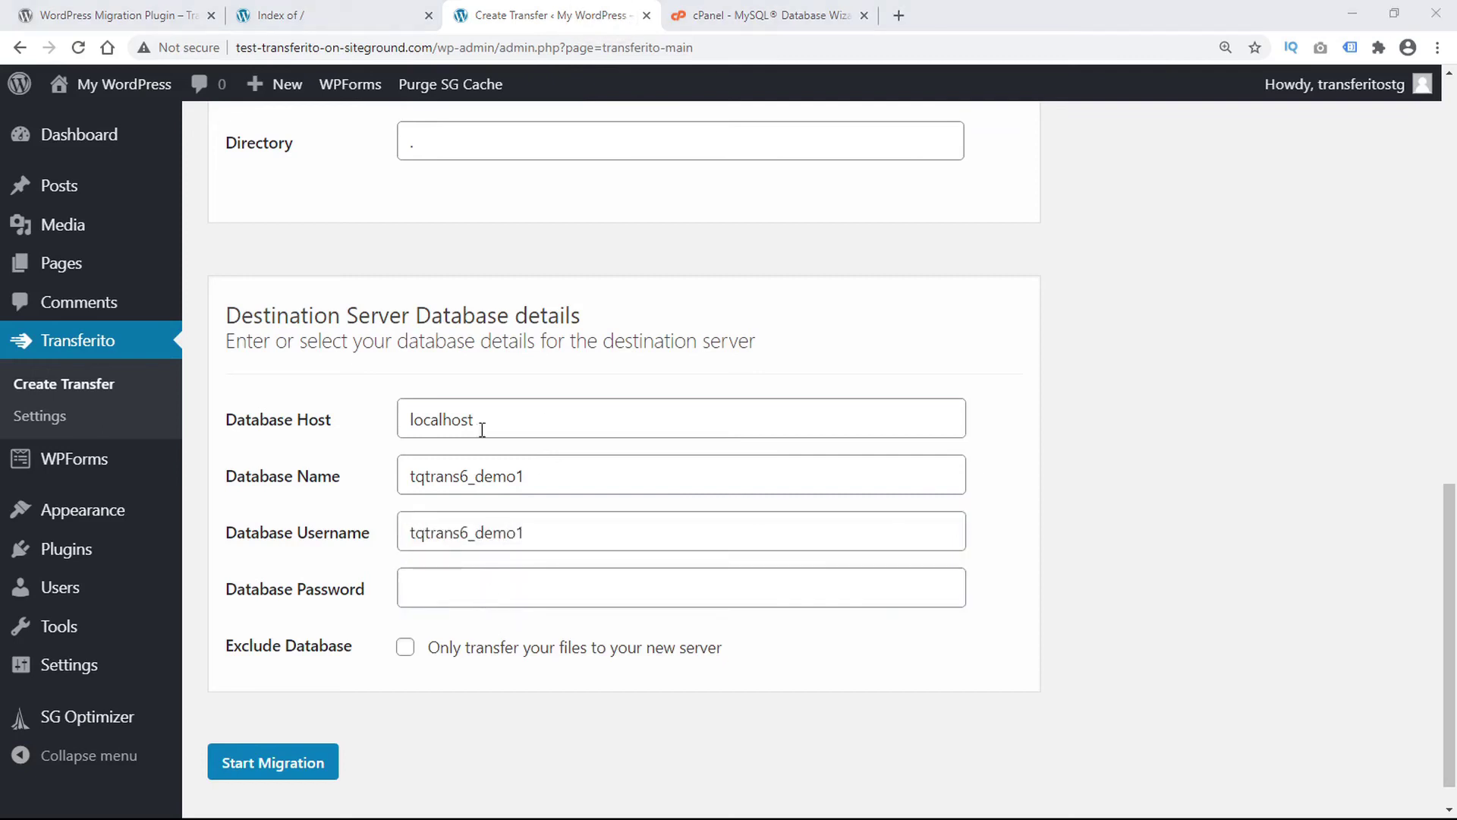
pyautogui.hotkey('alt', 'Tab')
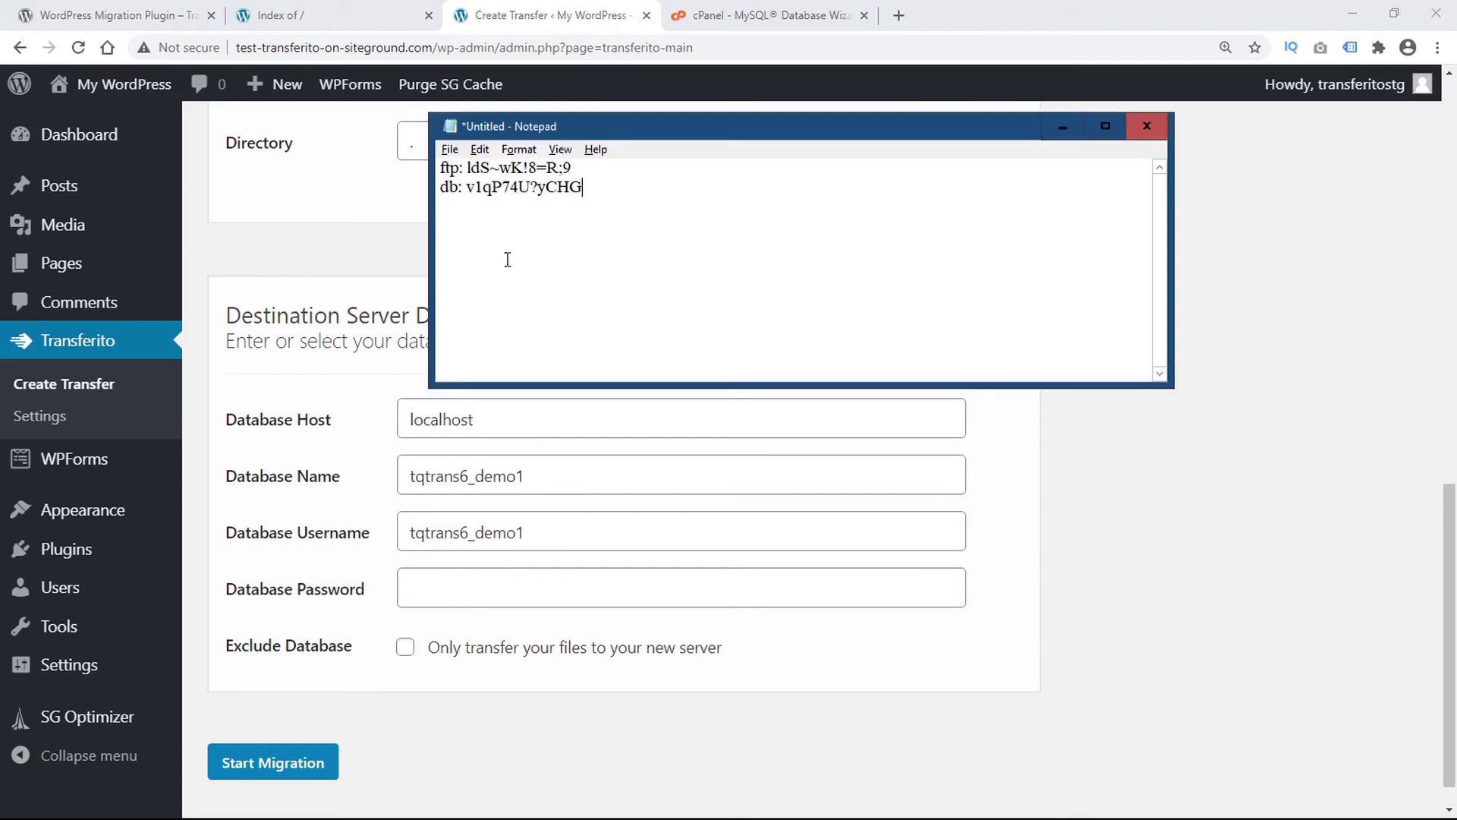
pyautogui.click(470, 189)
pyautogui.moveTo(470, 189); pyautogui.dragTo(591, 189)
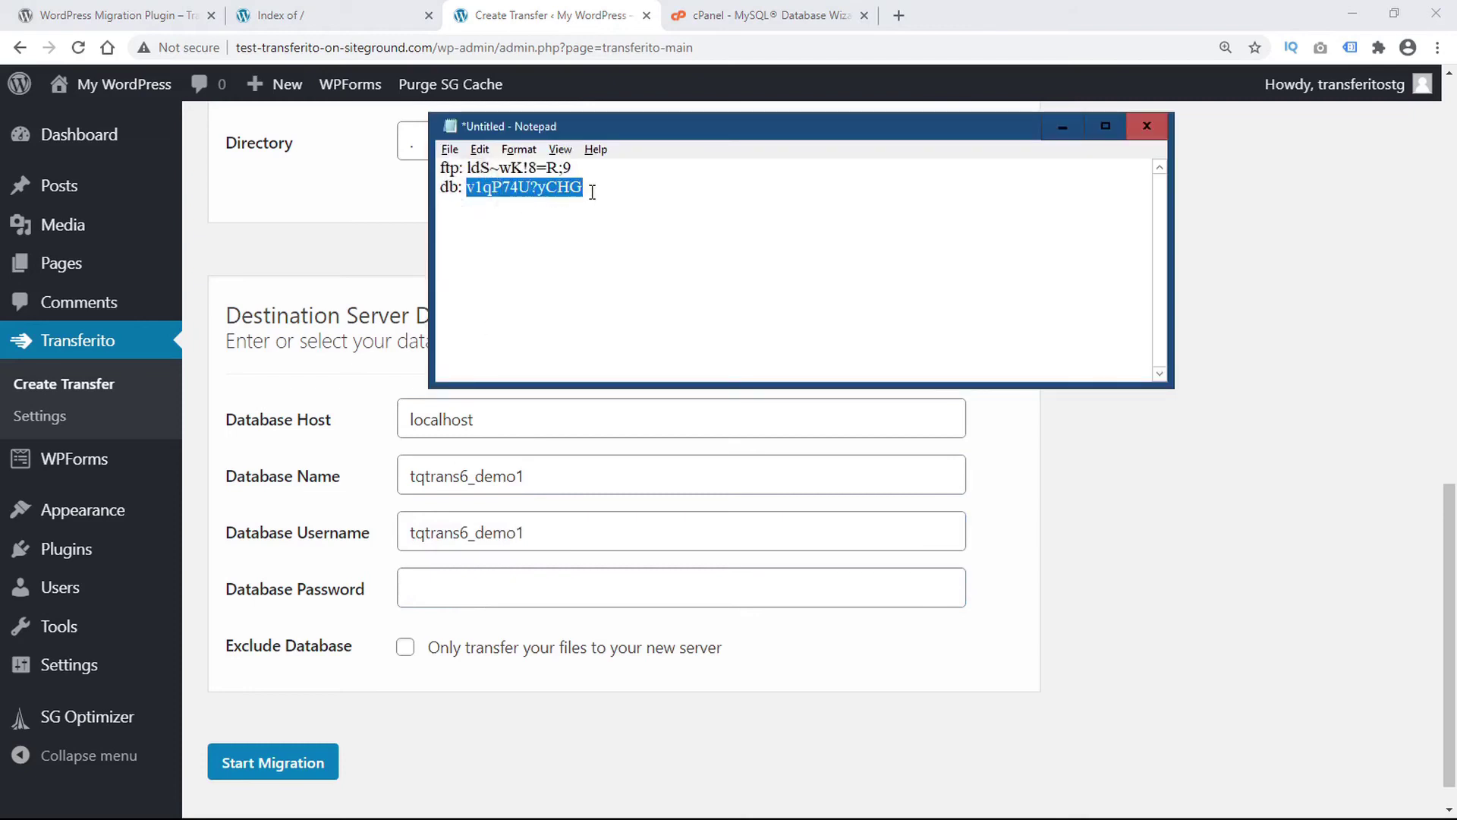
pyautogui.hotkey('alt', 'Tab')
pyautogui.click(463, 602)
pyautogui.hotkey('ctrl', 'v')
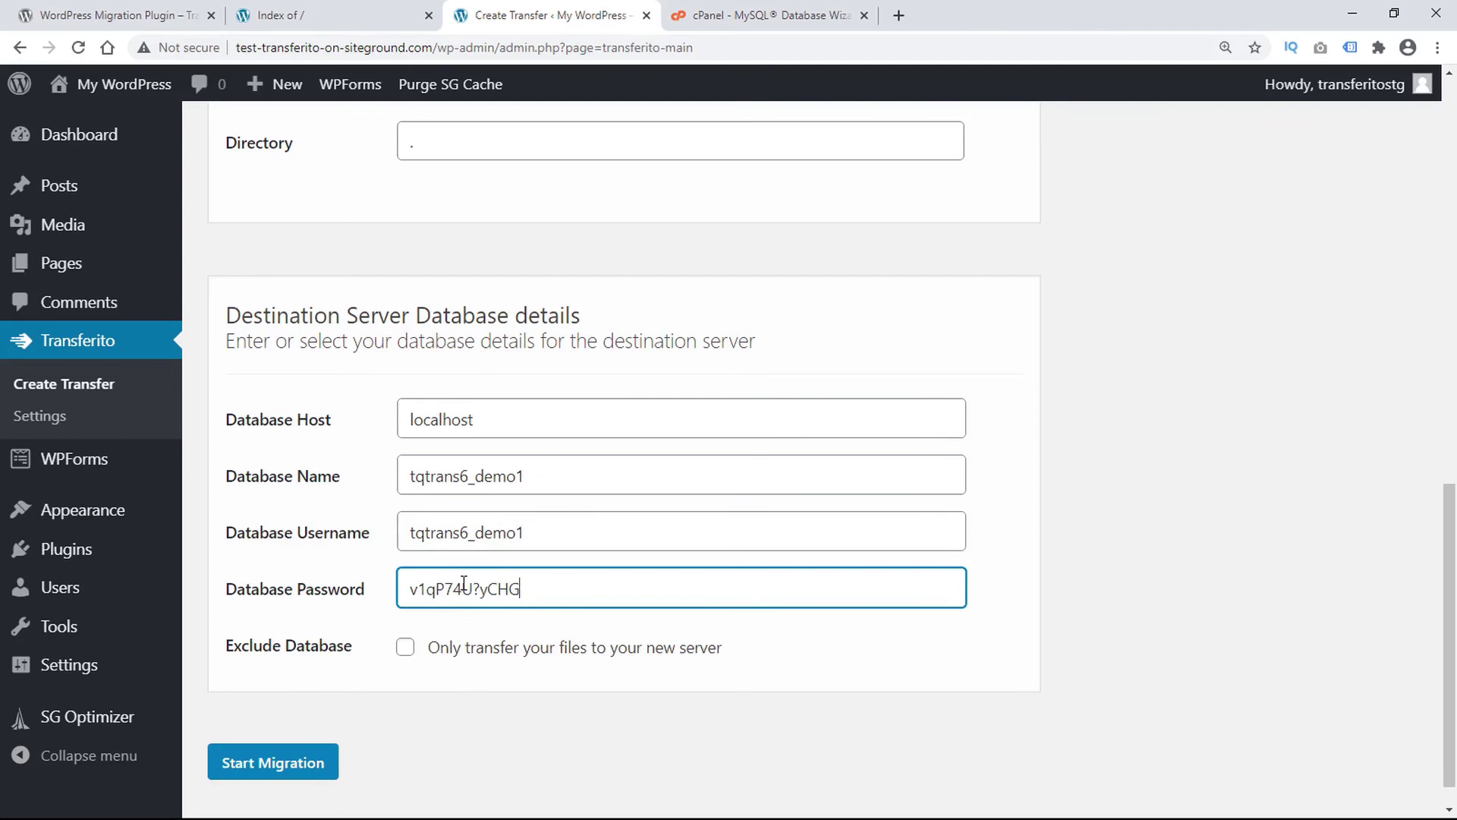
# Step: Start the Transferito migration to the Bluehost server and wait for the success message
pyautogui.click(266, 762)
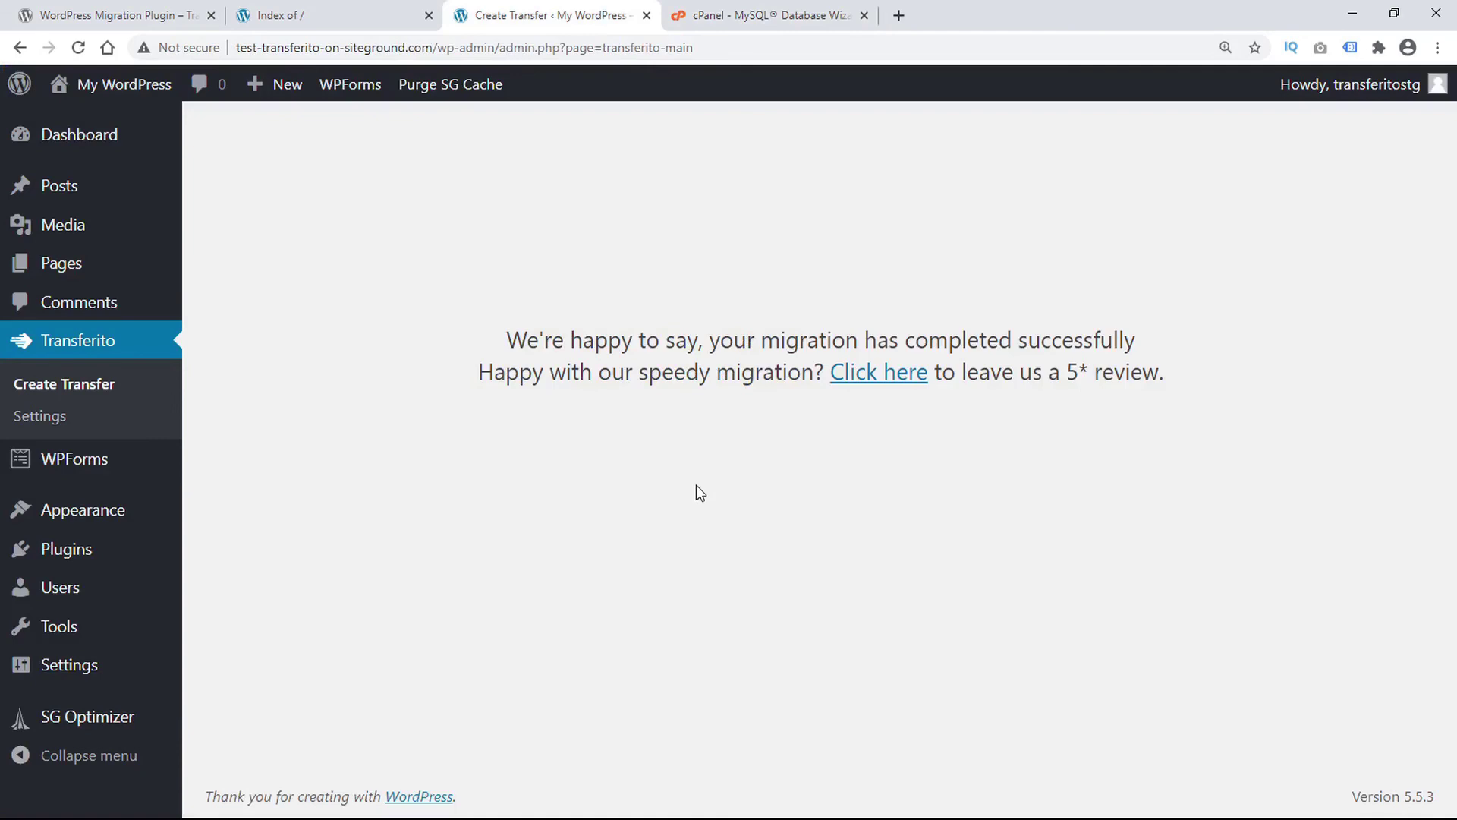
# Step: Reload test-transferito-on-bluehost.com to check the migrated My WordPress site, then return to Transferito
pyautogui.click(296, 23)
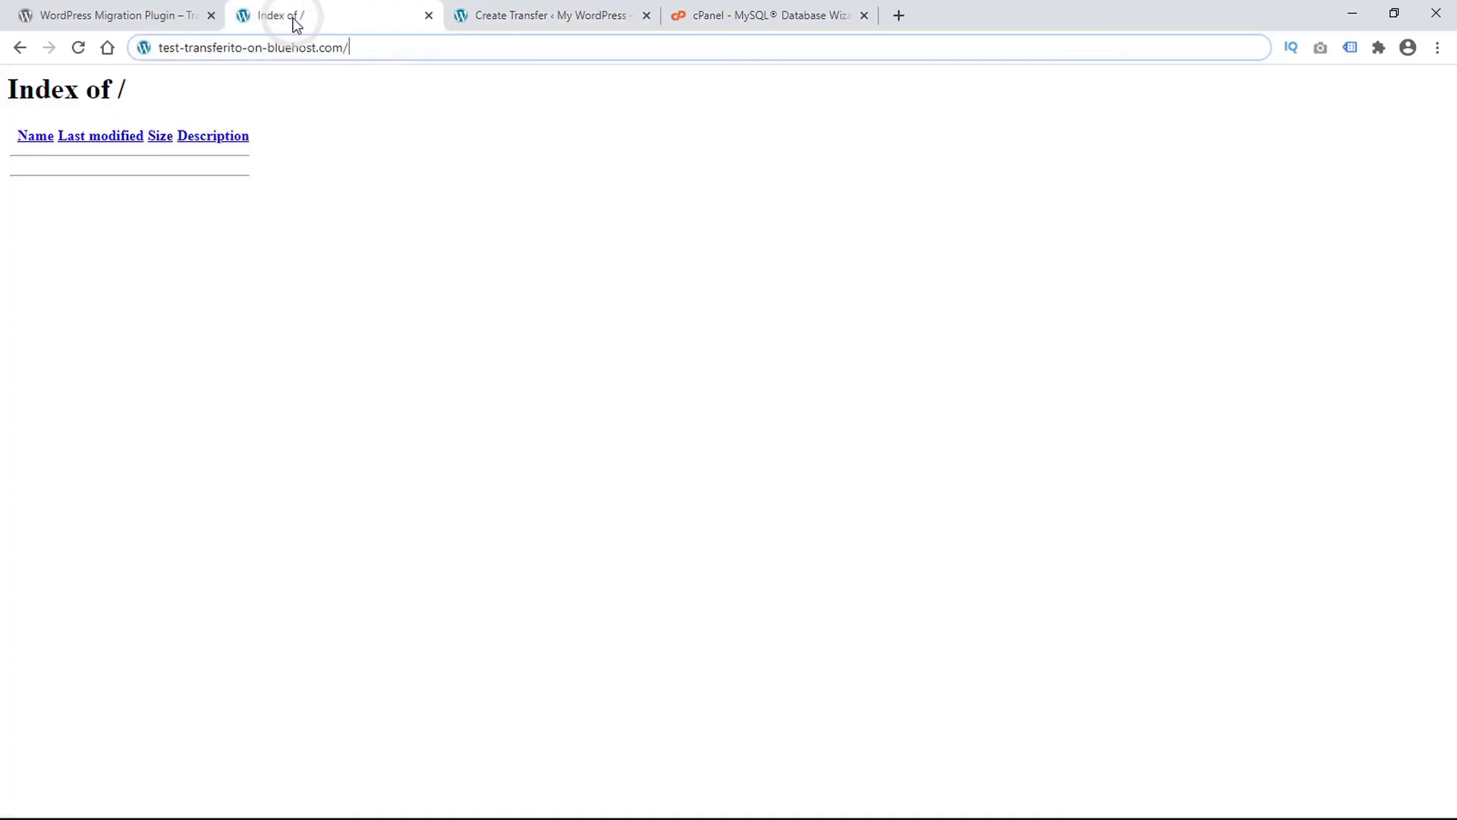
pyautogui.click(360, 45)
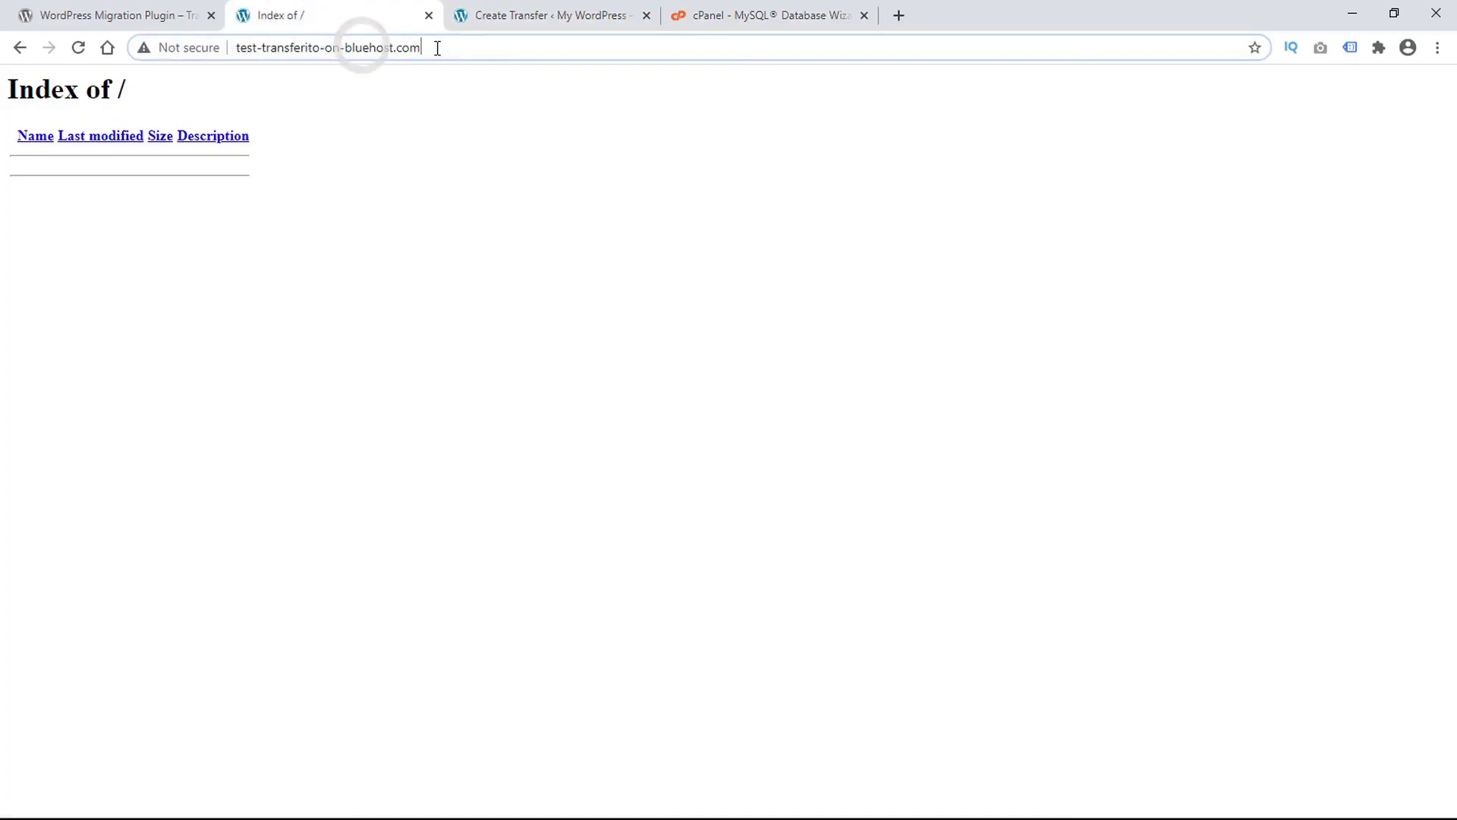
pyautogui.click(78, 47)
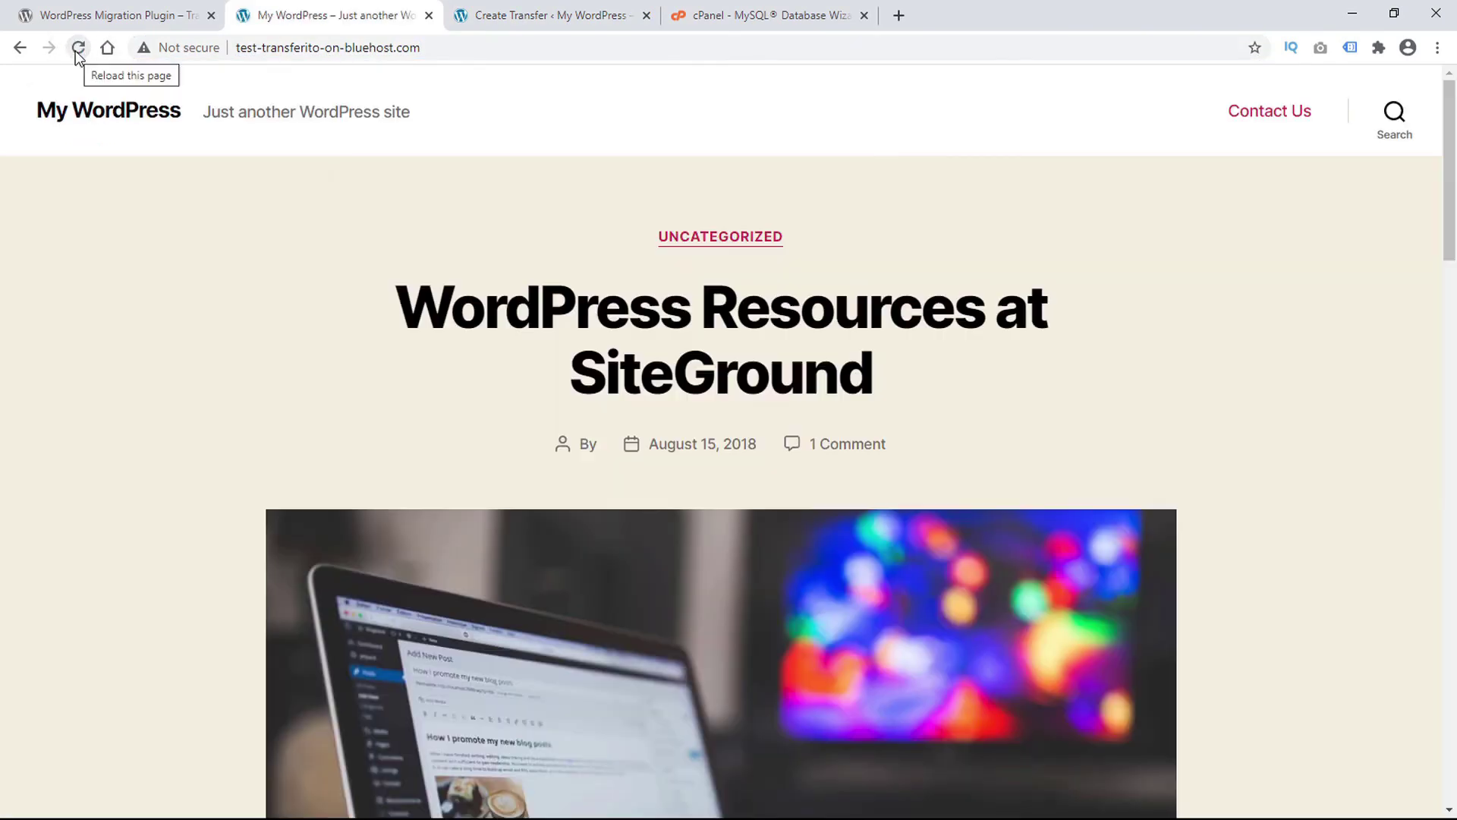
pyautogui.scroll(-15, 173, 326)
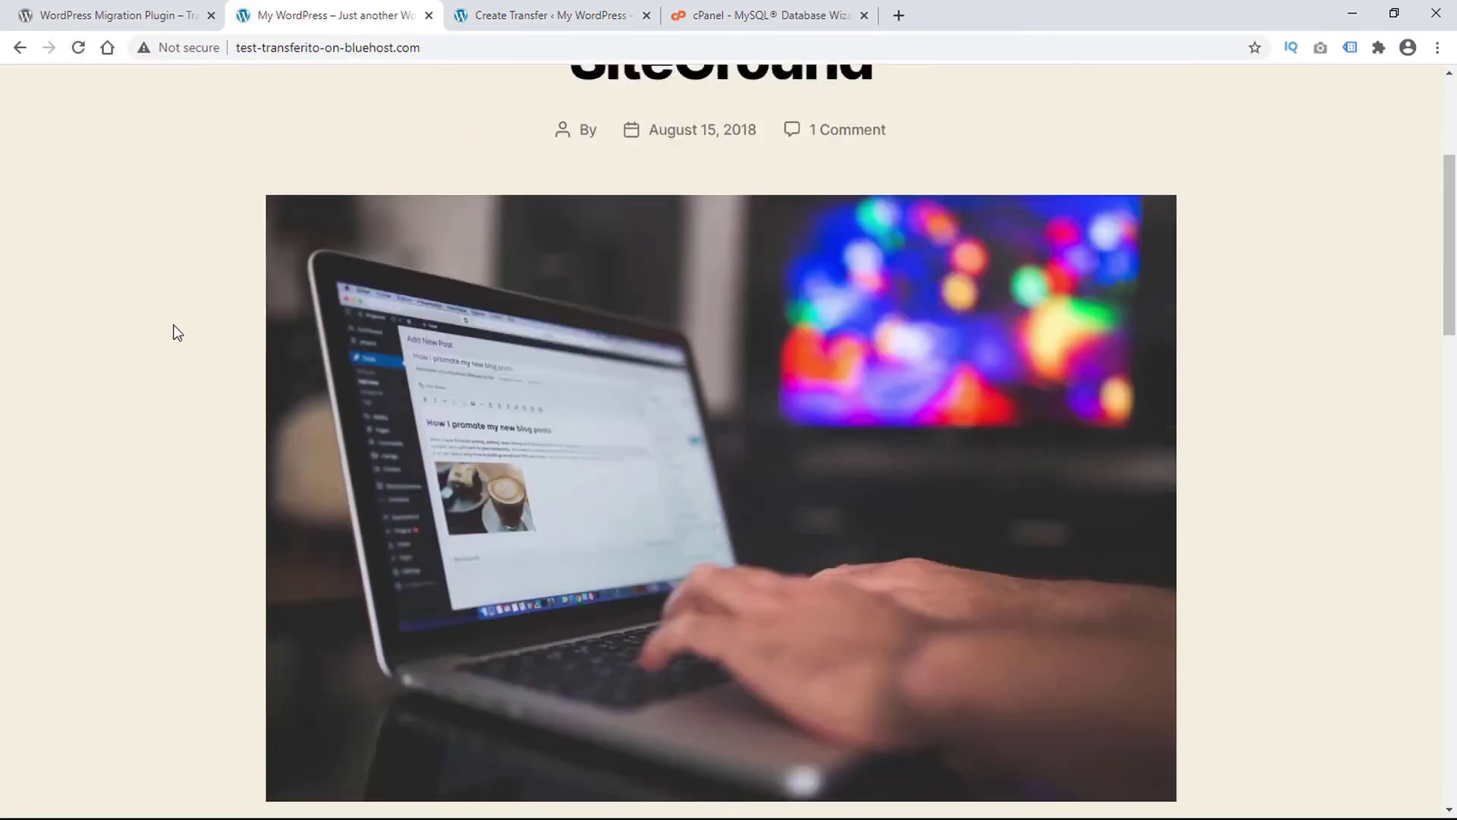
pyautogui.scroll(15, 174, 338)
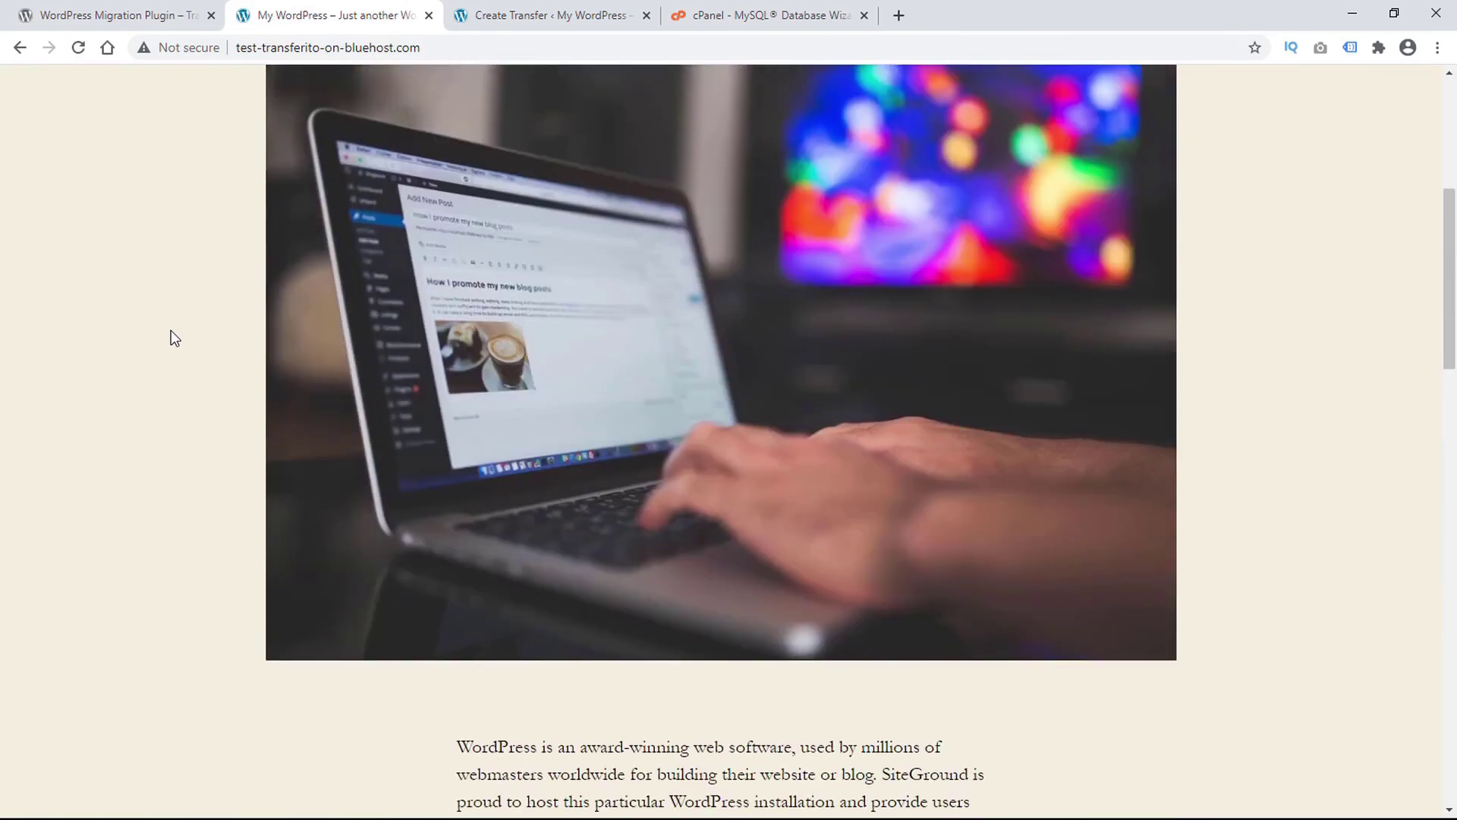
pyautogui.click(502, 13)
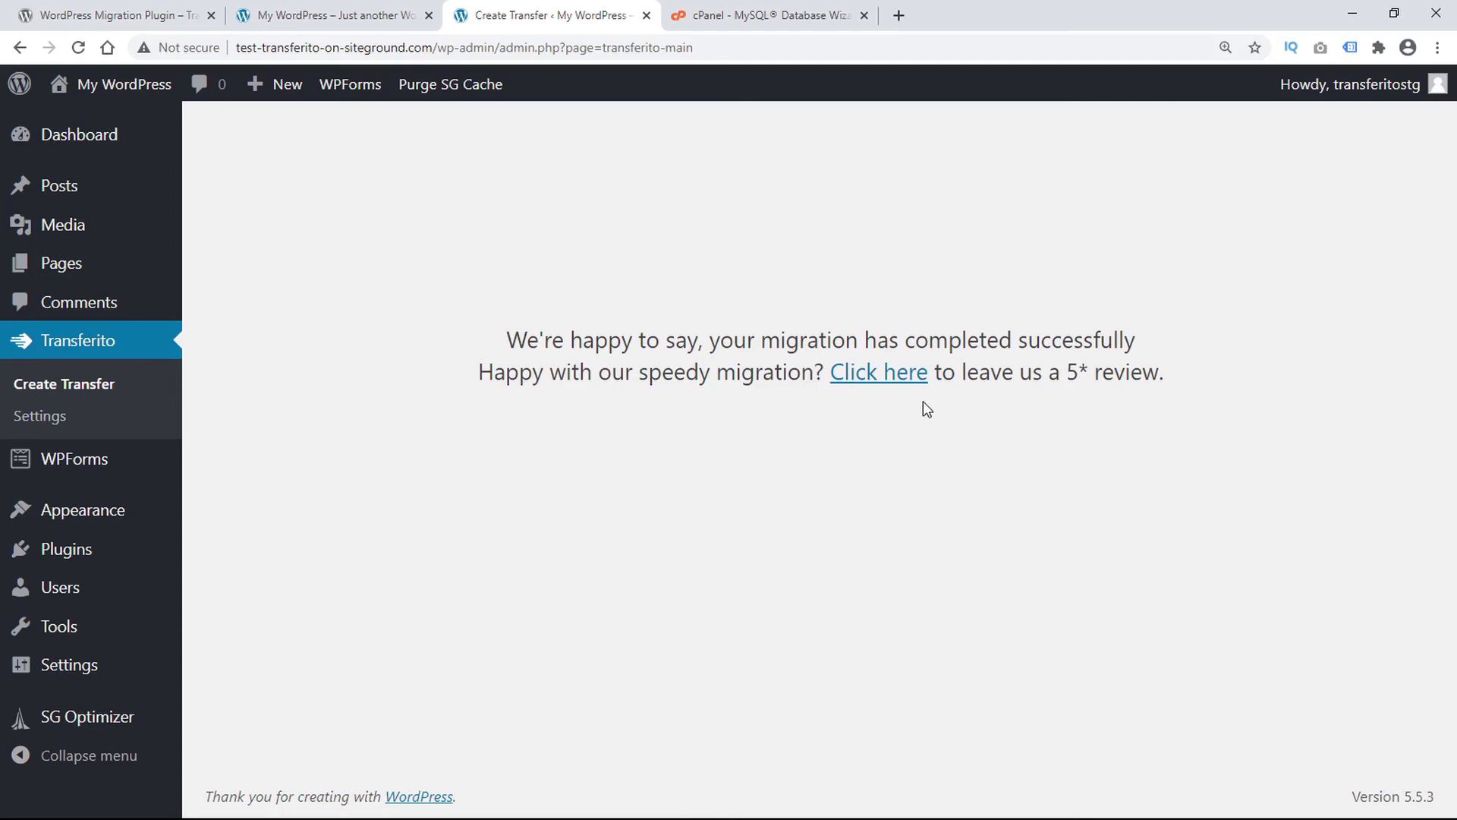